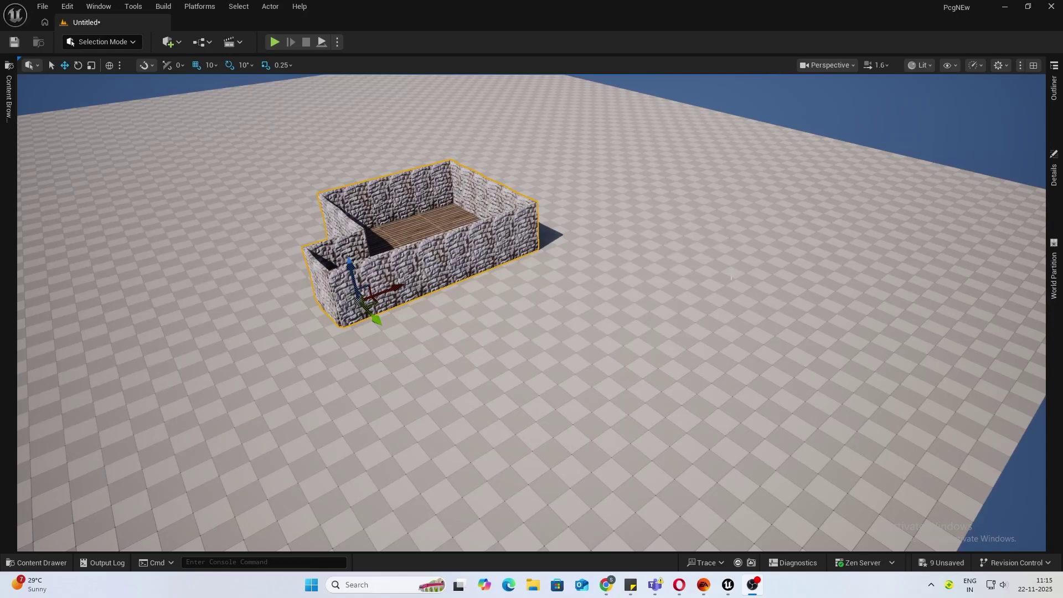
Enlarge the stone-walled room by moving its boundary spline points outward
right_drag(718, 269, 802, 288)
right_drag(449, 267, 354, 266)
key(g)
right_drag(637, 254, 631, 252)
click(454, 295)
drag(471, 313, 322, 211)
right_drag(486, 238, 393, 232)
drag(465, 230, 296, 239)
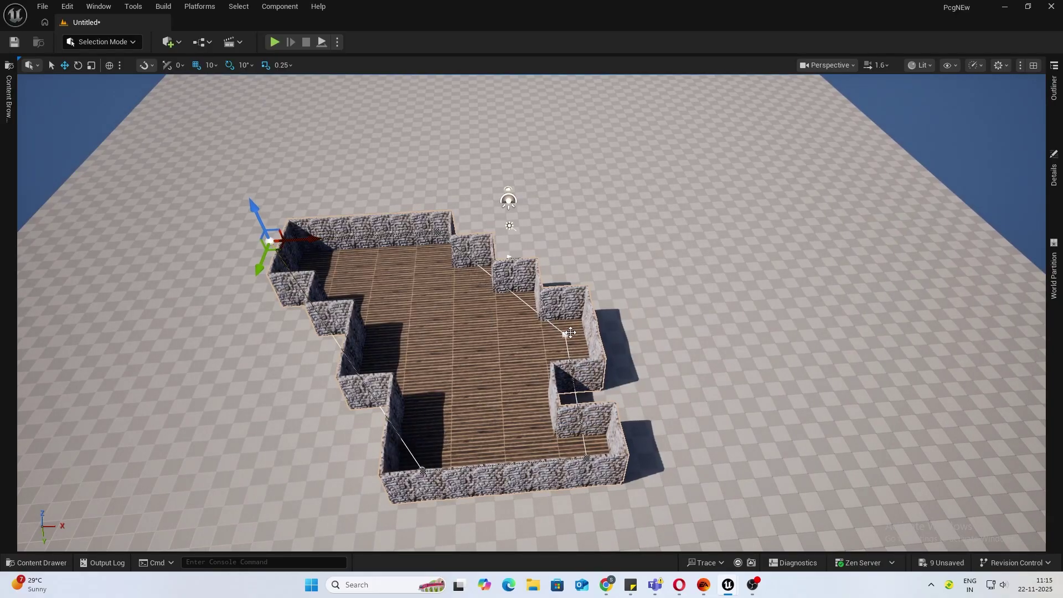
click(568, 334)
drag(576, 349, 827, 324)
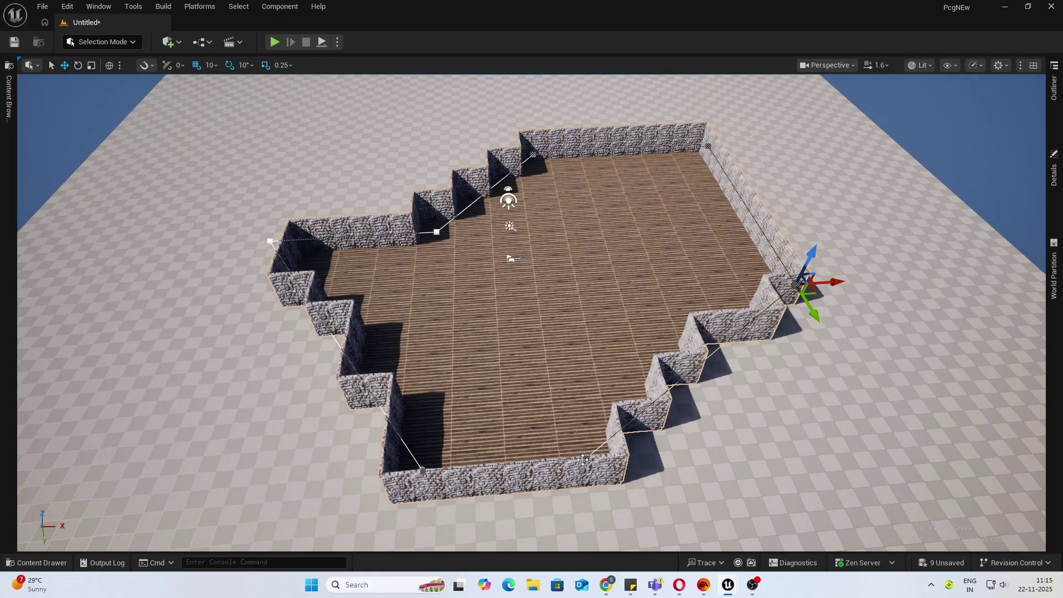
Add a spline point by duplicating the front corner point and place it farther out along the room's edge
click(587, 459)
alt+drag(599, 487, 608, 534)
right_drag(608, 534, 678, 421)
drag(605, 349, 684, 404)
click(471, 382)
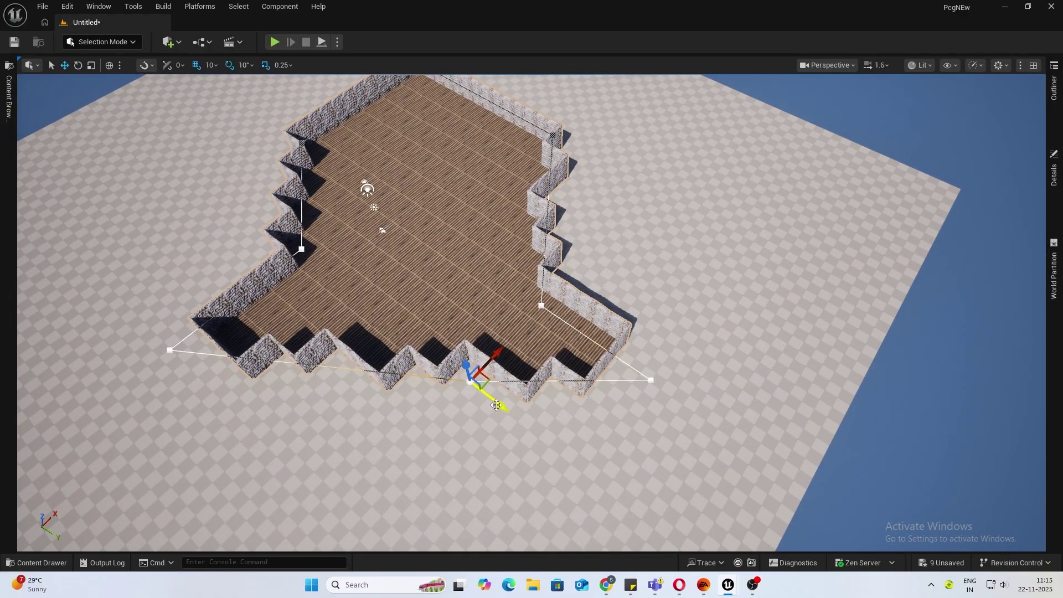
alt+drag(497, 405, 597, 482)
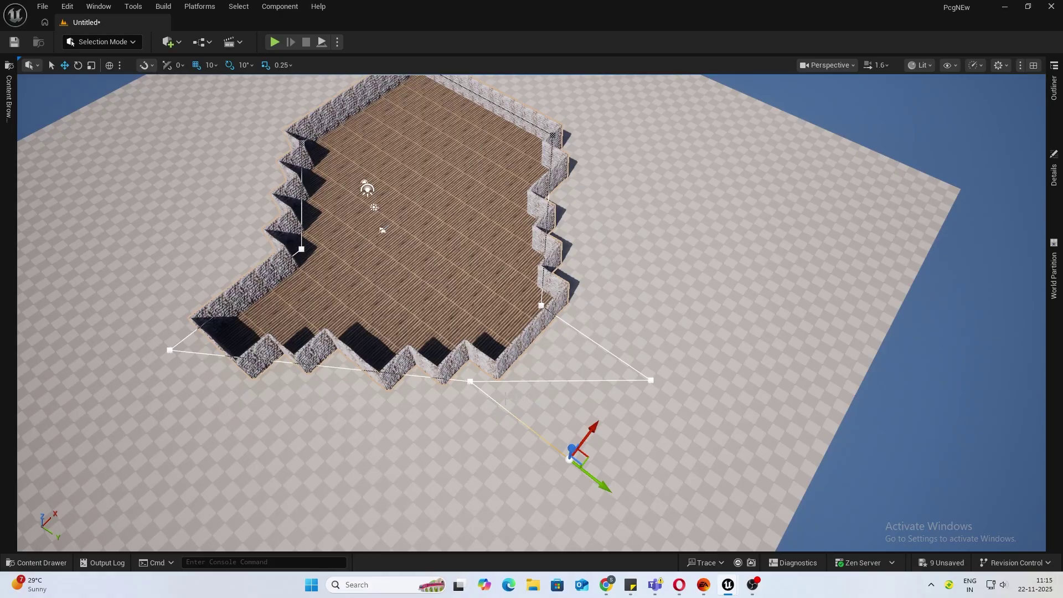
key(ctrl+z)
Replace the middle point of the room's front edge with one farther out, and add another spline point beside it
alt+drag(494, 358, 416, 440)
click(472, 381)
key(Delete)
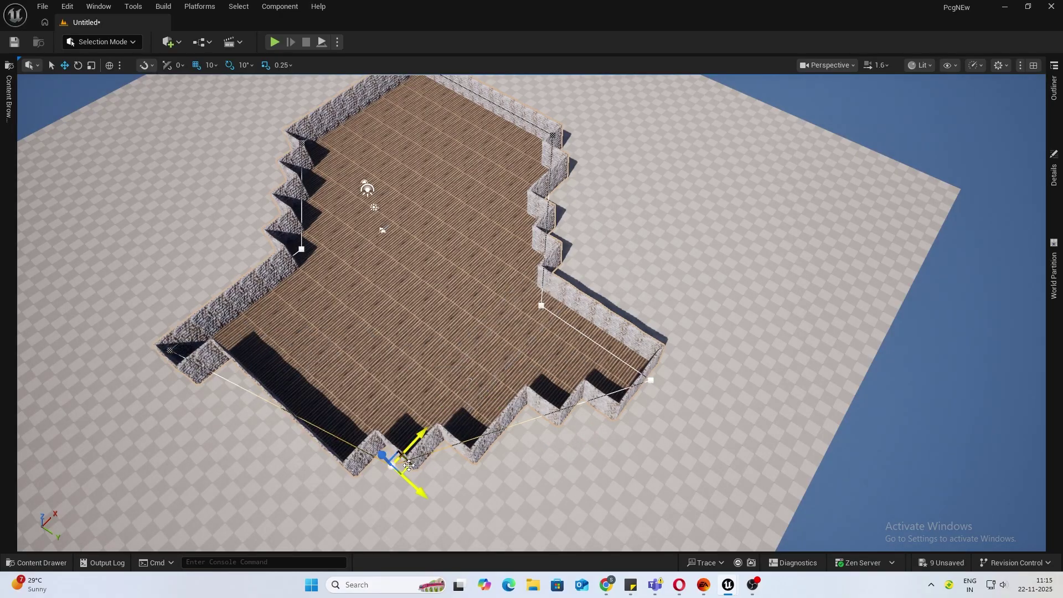
alt+drag(419, 439, 592, 501)
Reshape the far side of the room by moving its inner corner points and far corner point to new positions
click(306, 256)
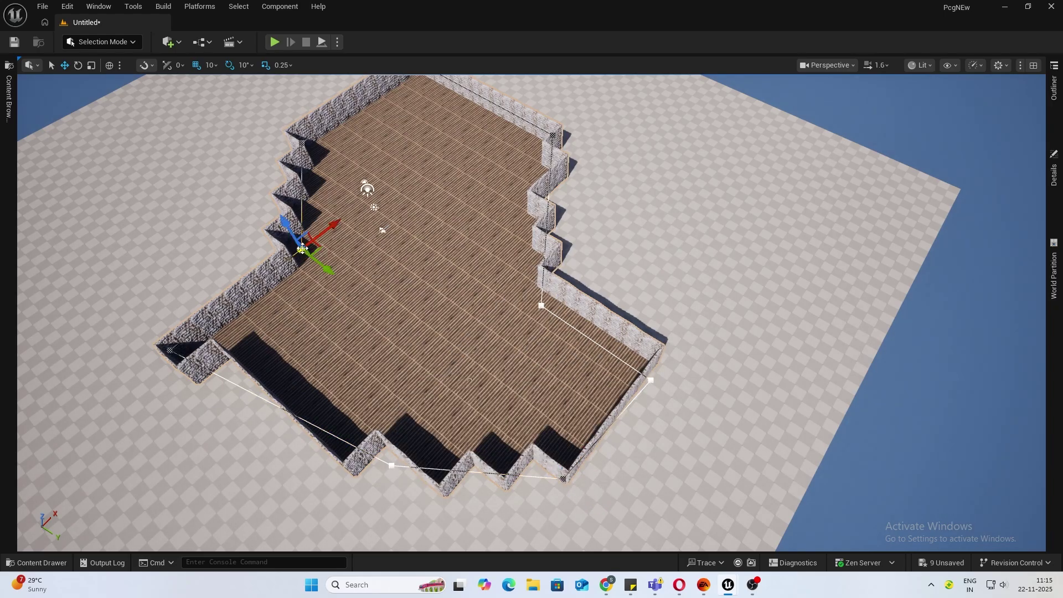
drag(310, 260, 117, 158)
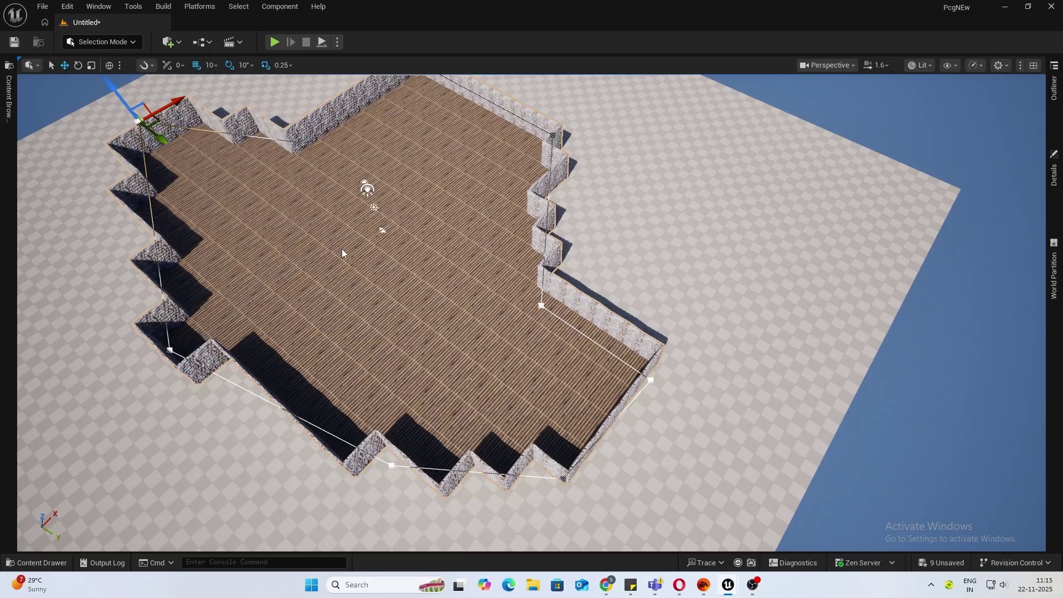
right_drag(460, 123, 564, 83)
click(362, 186)
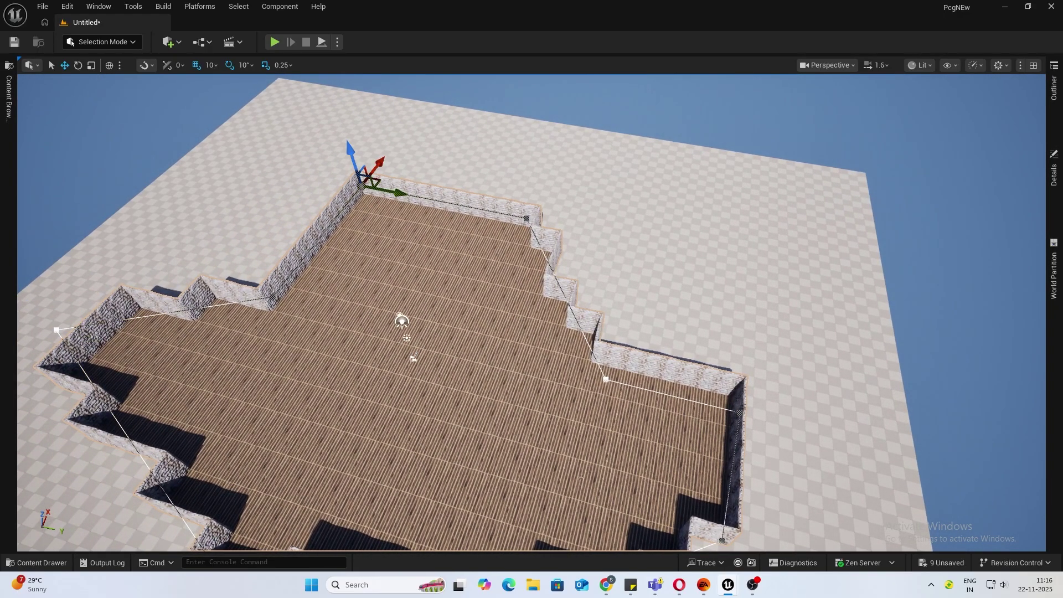
click(274, 297)
drag(285, 302, 404, 327)
click(362, 183)
drag(362, 183, 680, 258)
Examine the generated walls and floor from inside the reshaped room
key(g)
right_drag(594, 310, 443, 272)
key(w)
right_drag(680, 191, 554, 309)
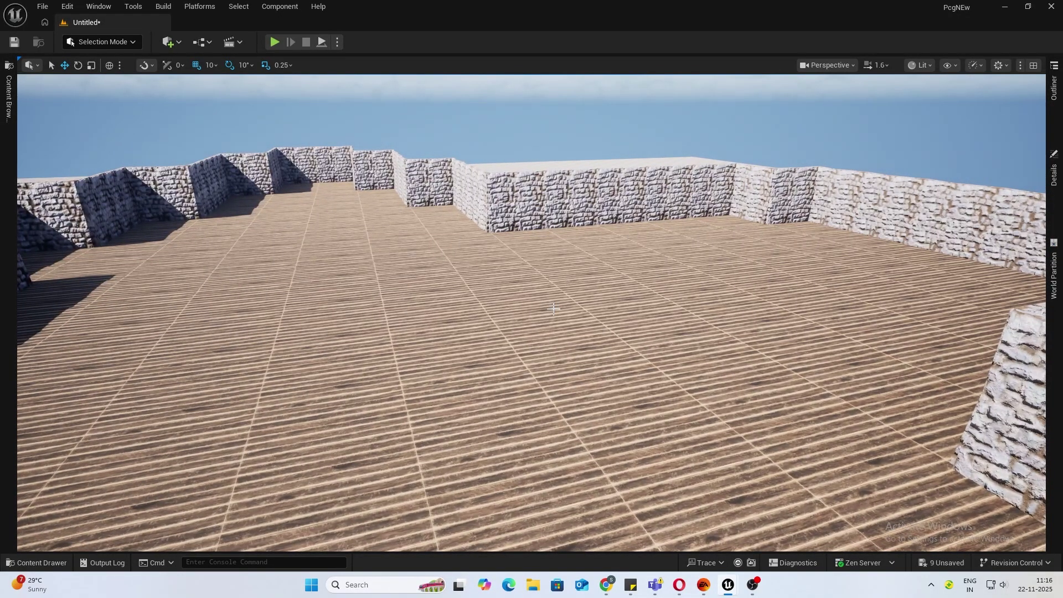
key(alt+Tab)
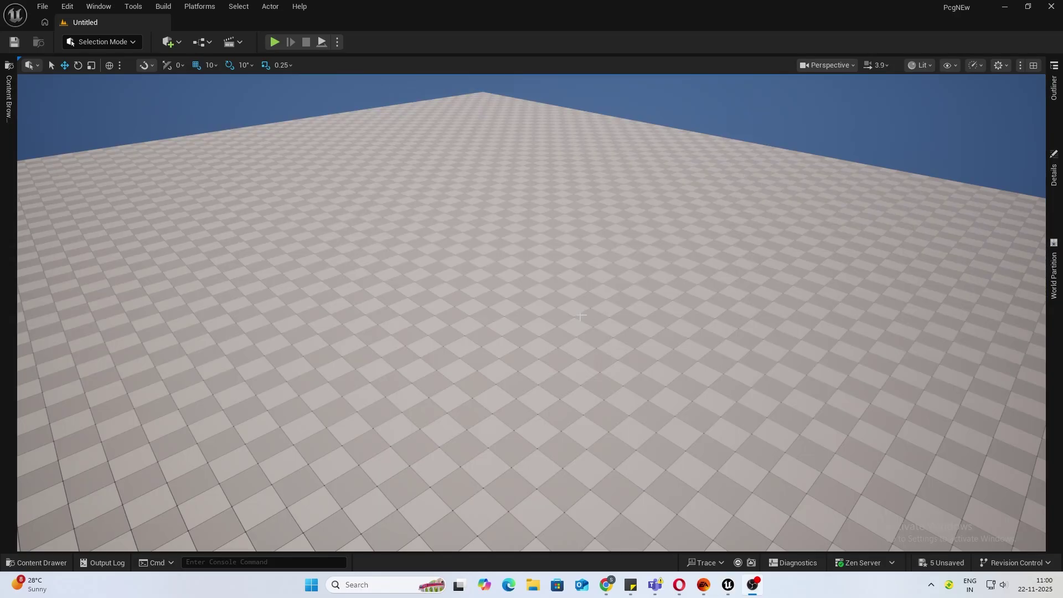
Place the SM_Floor mesh from the medieval town Buildings folder into the empty level
click(36, 563)
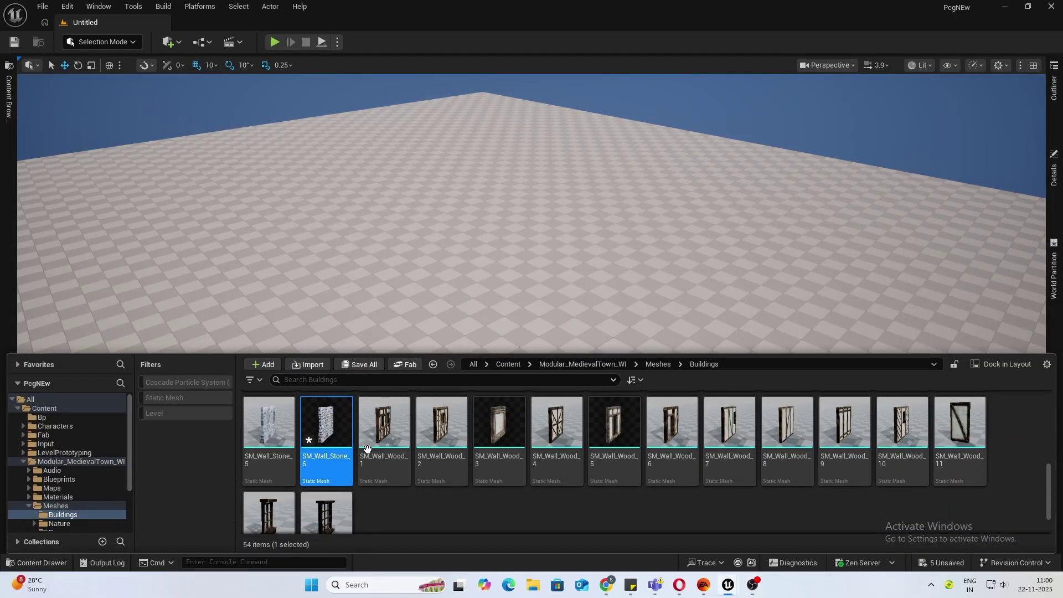
scroll(719, 470, up, 2)
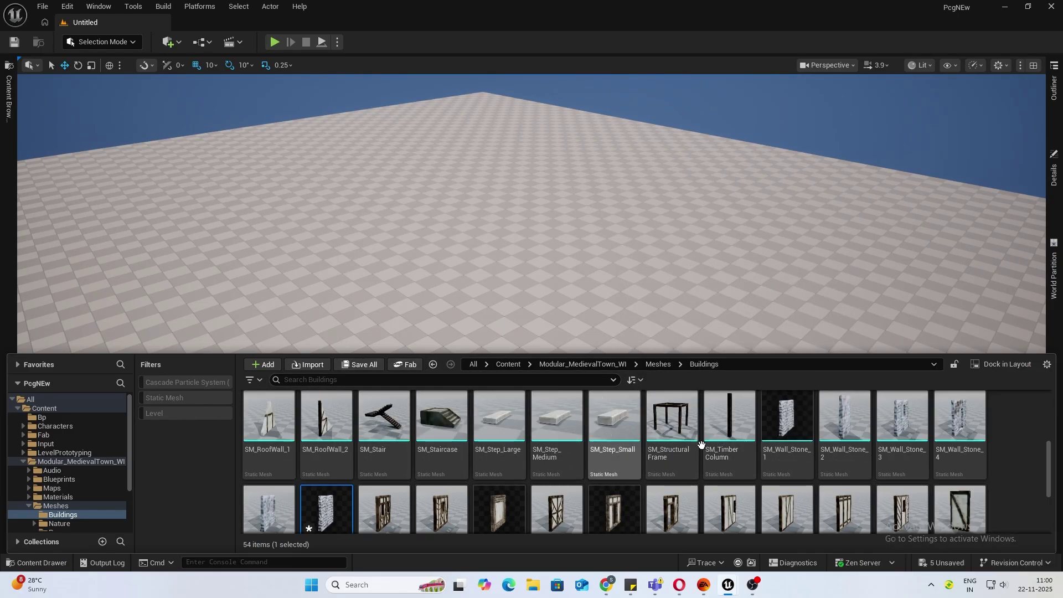
scroll(905, 467, up, 1)
scroll(906, 468, up, 2)
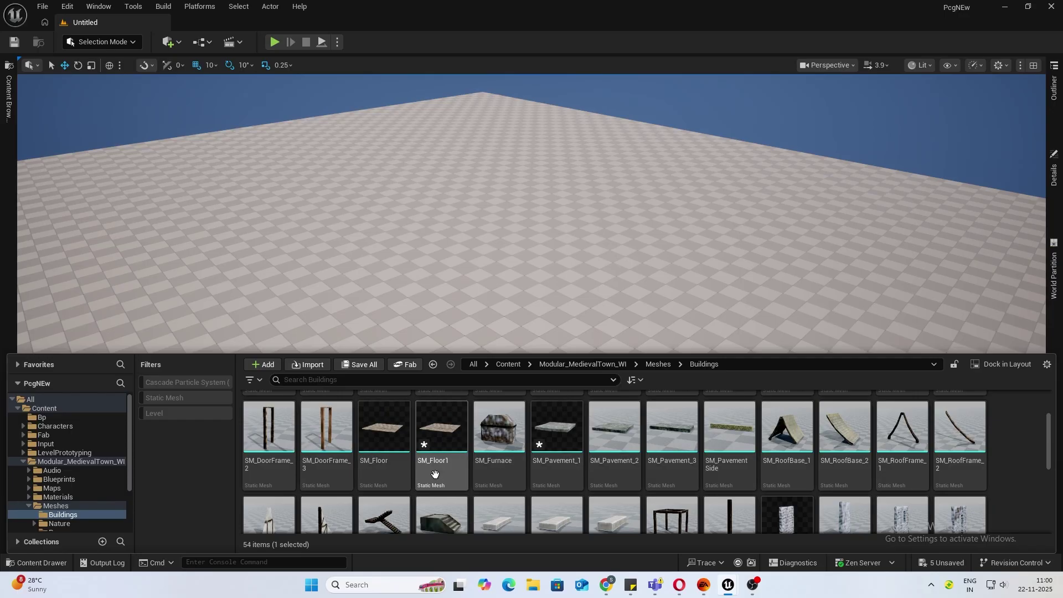
drag(398, 440, 417, 271)
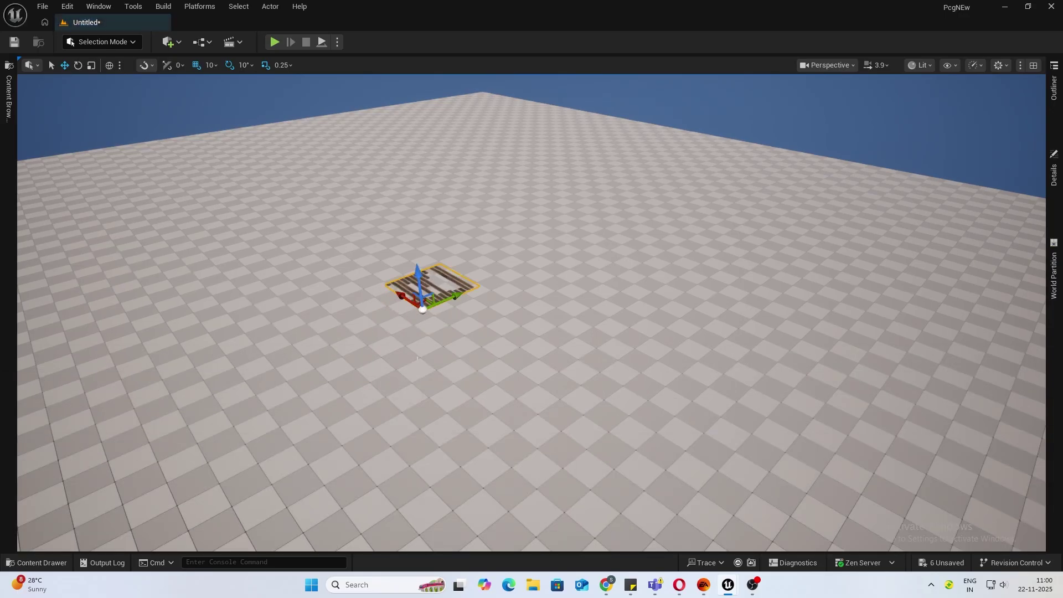
Place the SM_Wall_Stone_1 mesh beside the floor tile and focus the view on it
click(37, 563)
scroll(817, 473, down, 1)
drag(786, 460, 369, 266)
click(376, 254)
key(f)
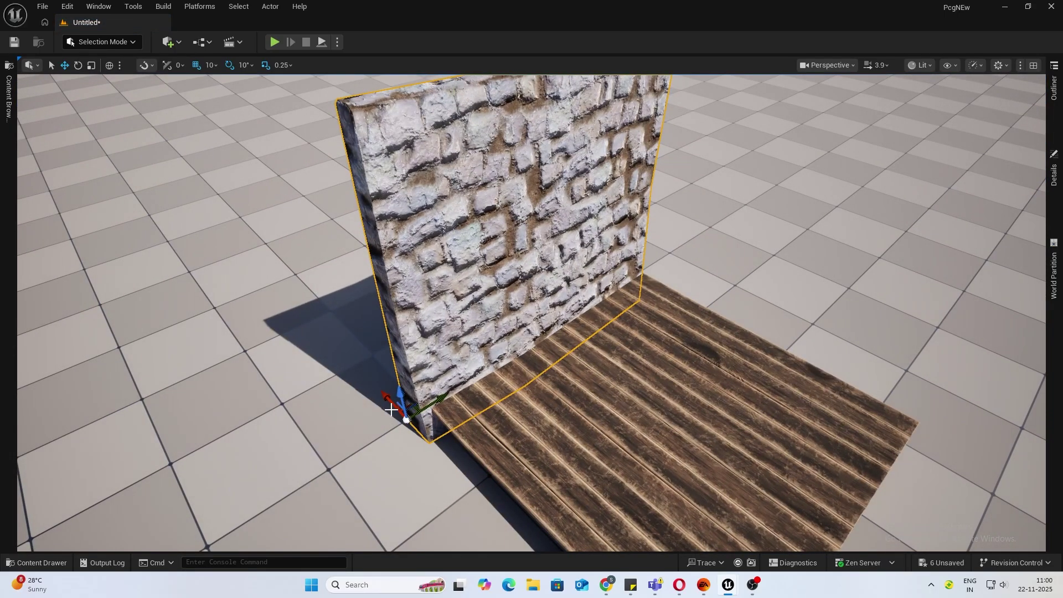
Move the stone wall away from the floor tile and shift the floor tile slightly along its Y axis
drag(391, 409, 341, 358)
click(487, 402)
key(f)
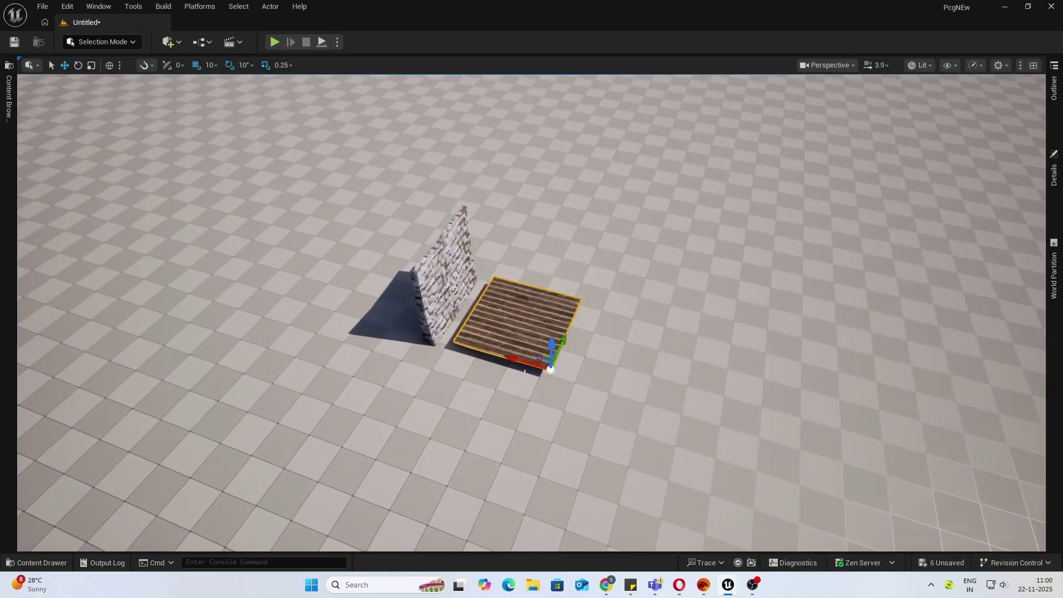
right_drag(532, 312, 692, 360)
scroll(498, 276, down, 2)
drag(255, 370, 249, 369)
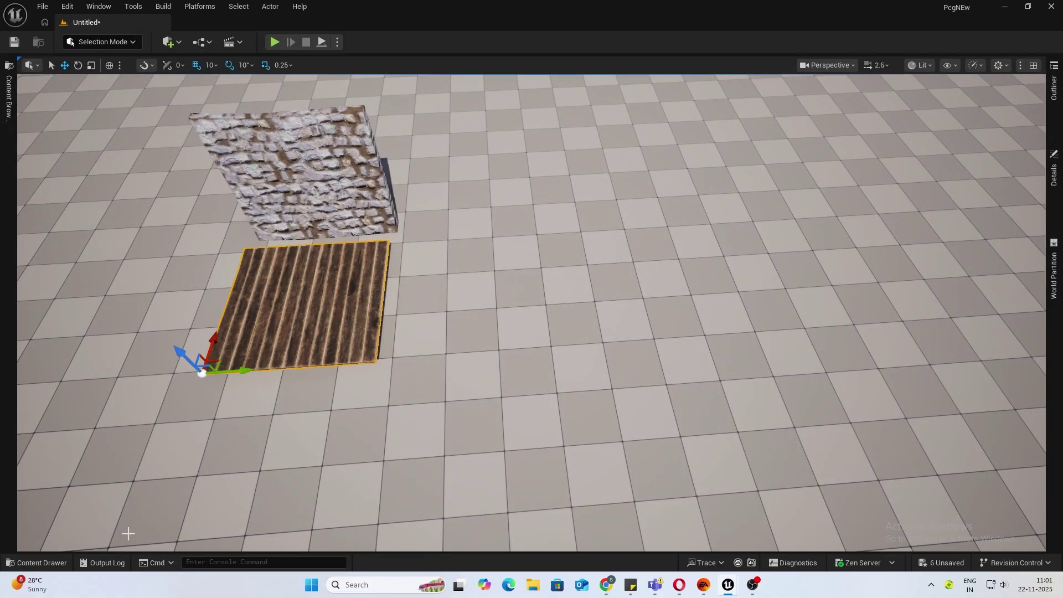
Create a folder named ProceduralRoom in the Content folder
click(37, 562)
click(508, 364)
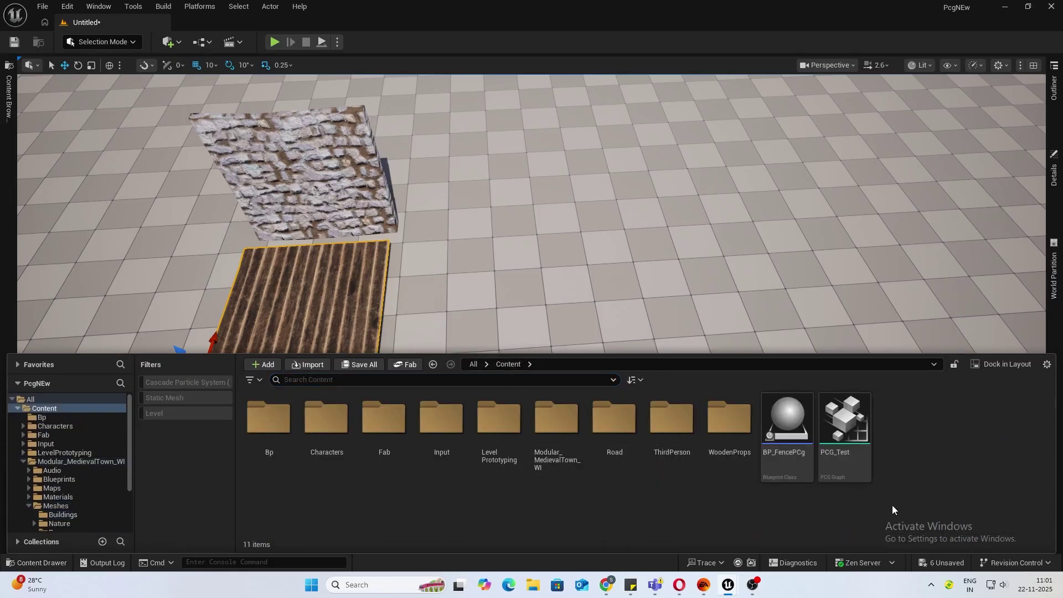
right_click(706, 507)
click(758, 148)
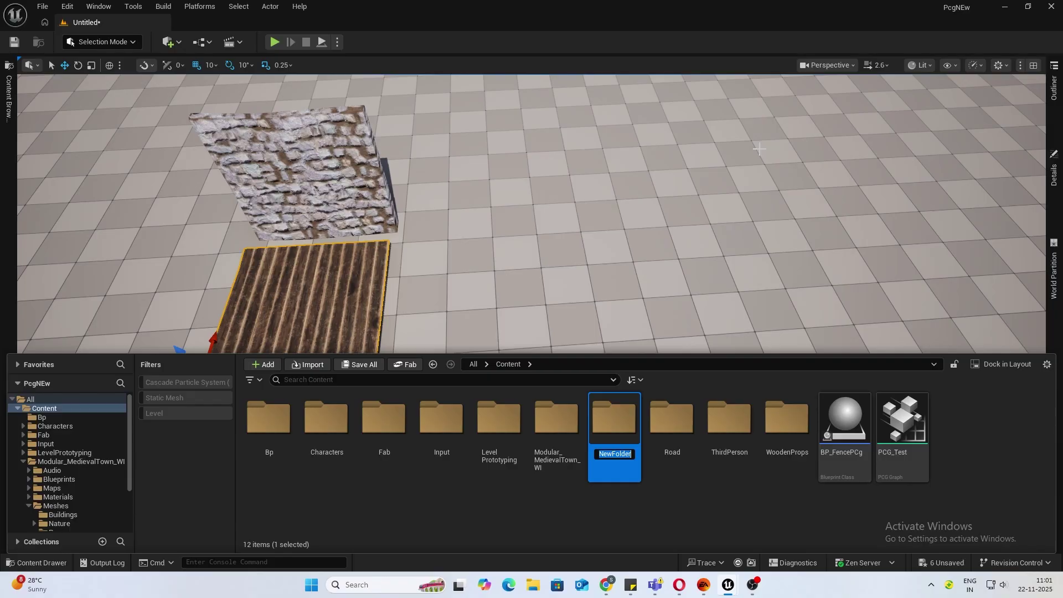
text(ProceduralRoom)
key(Return)
key(Delete)
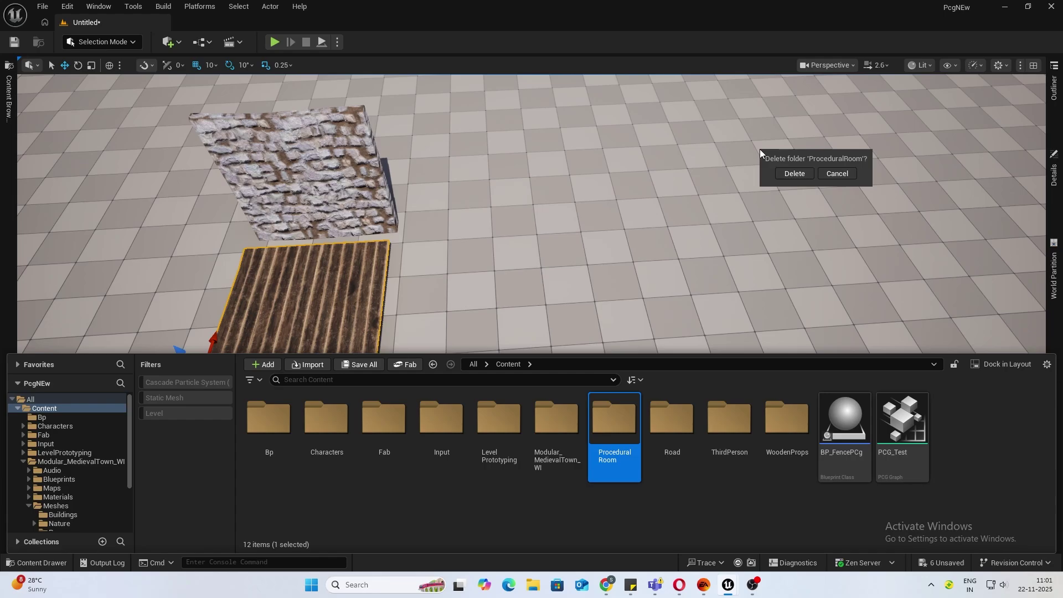
click(928, 184)
Create an Actor-based Blueprint class named BP_Proc_Room inside the ProceduralRoom folder
click(37, 562)
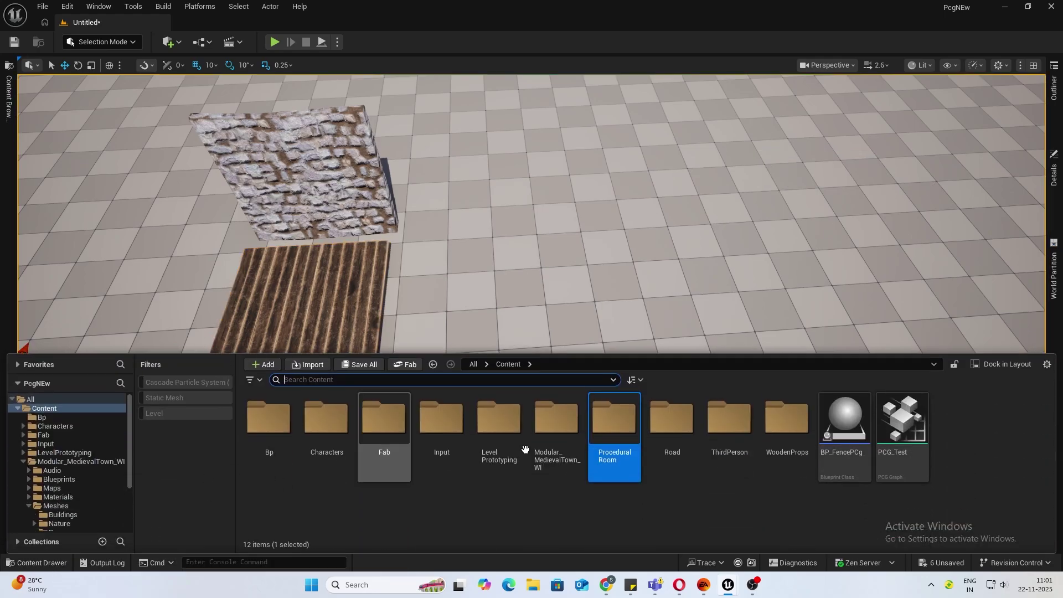
double_click(620, 430)
right_click(316, 446)
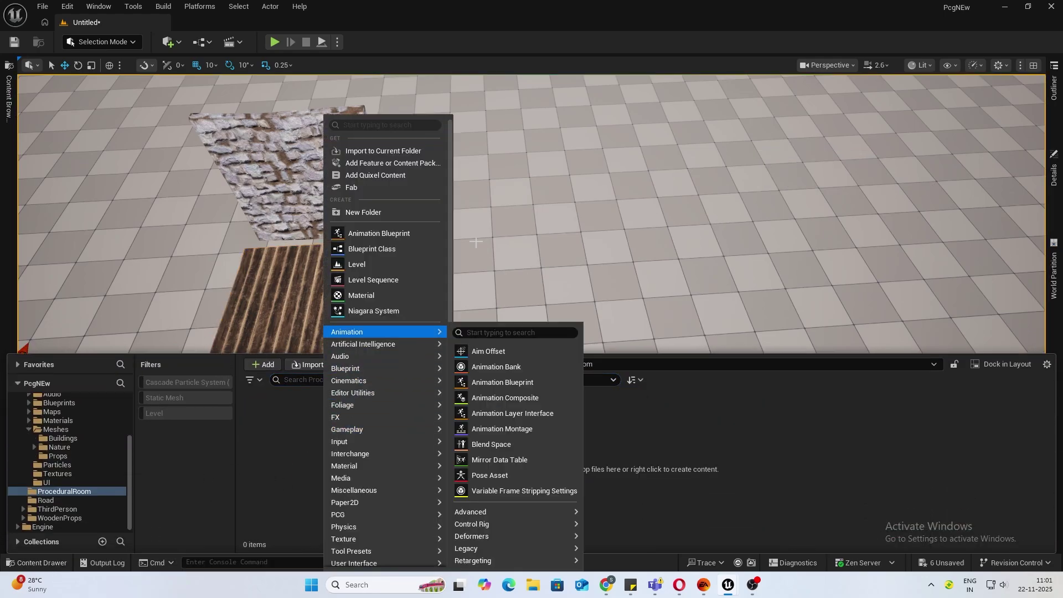
click(380, 247)
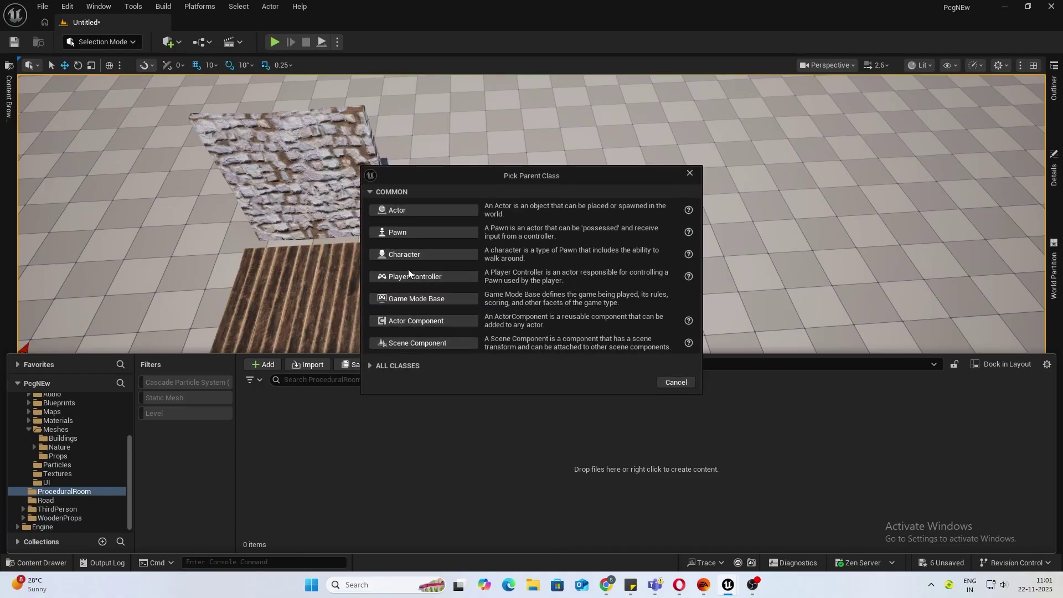
click(413, 212)
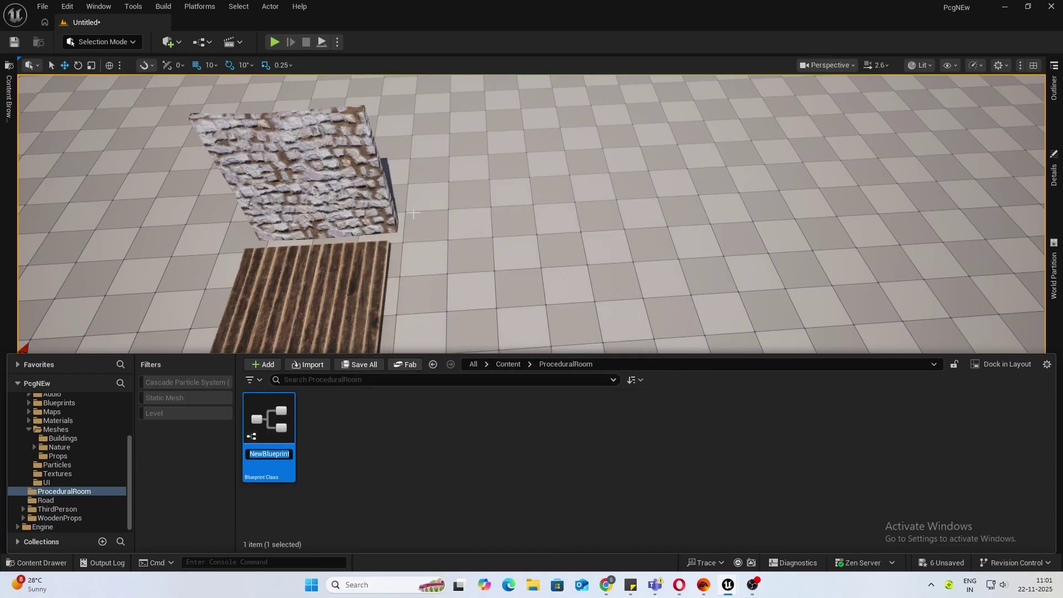
text(B)
text(P_Proc_Room)
key(Return)
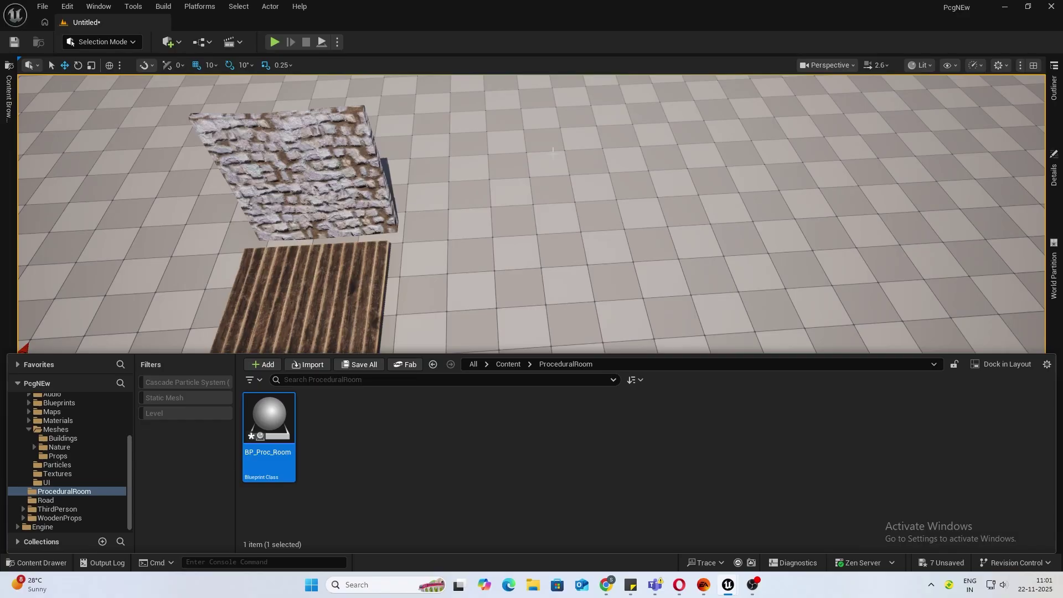
Create an empty PCG Graph named PCG_Proc_Room in the ProceduralRoom folder
right_click(354, 438)
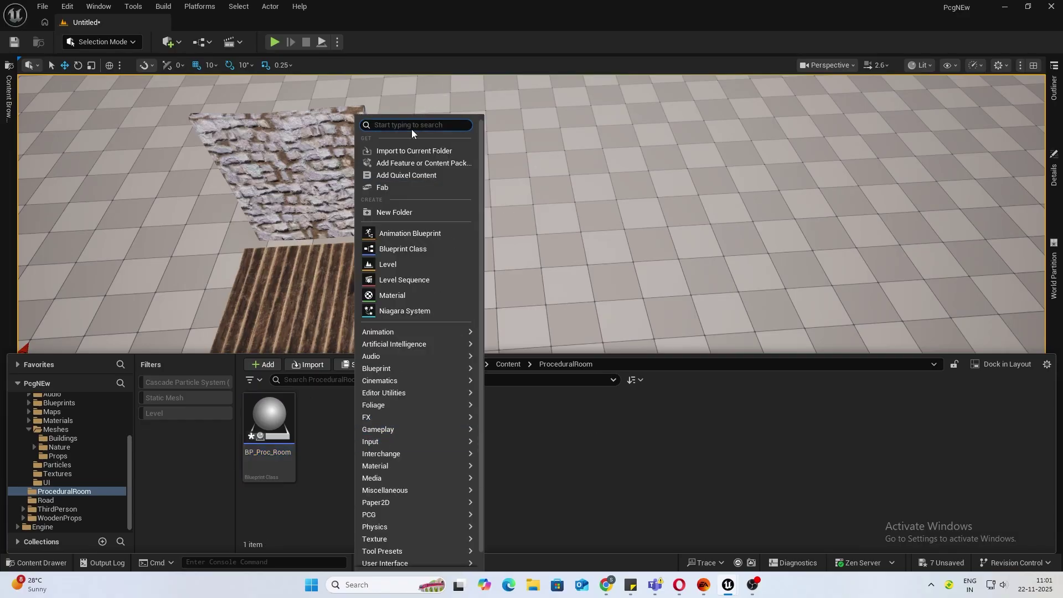
text(PC)
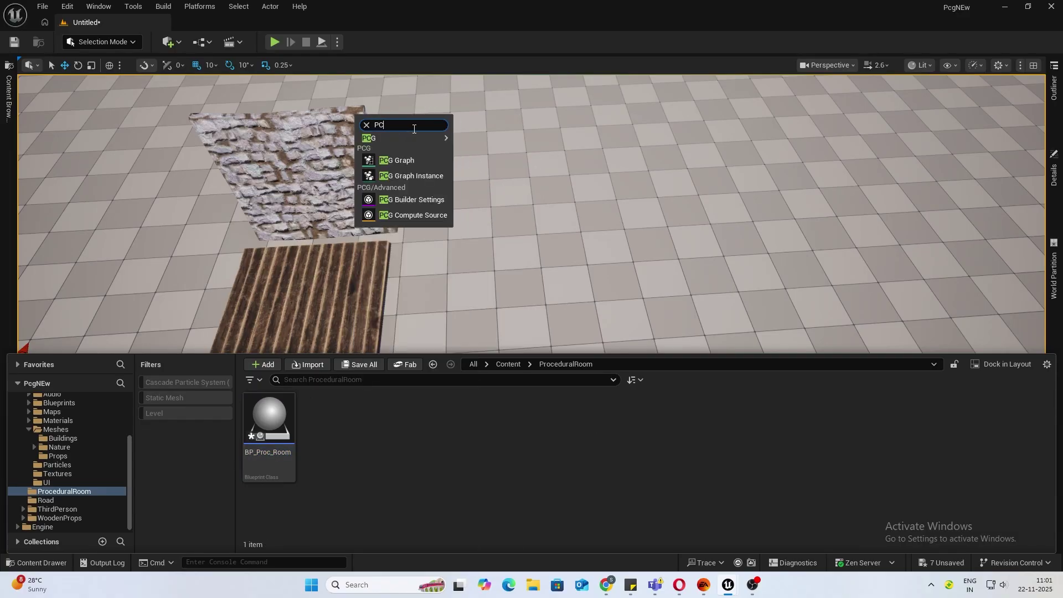
click(397, 160)
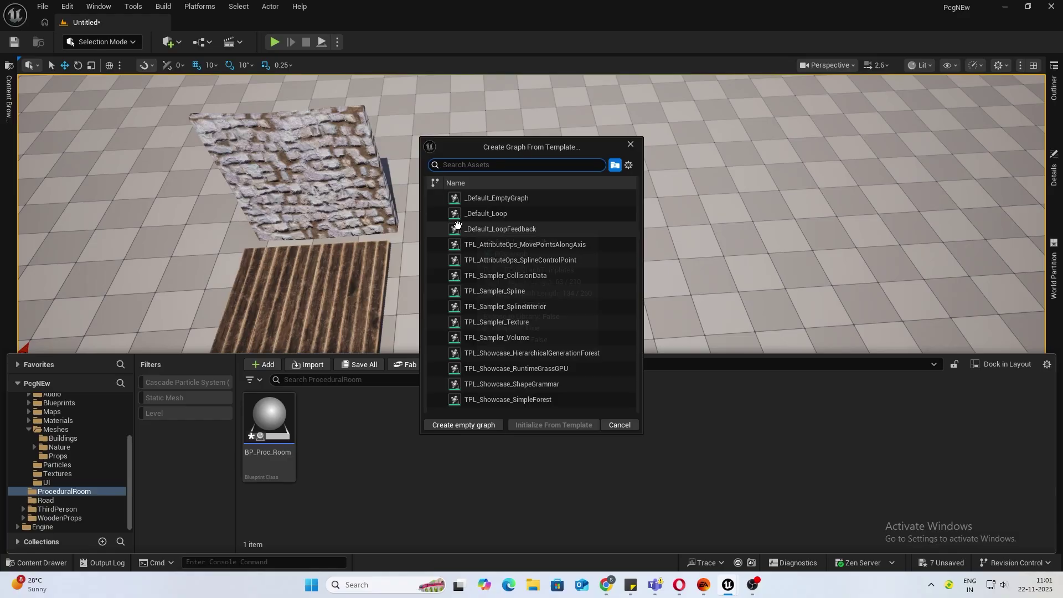
click(466, 425)
text(PCG_Pr)
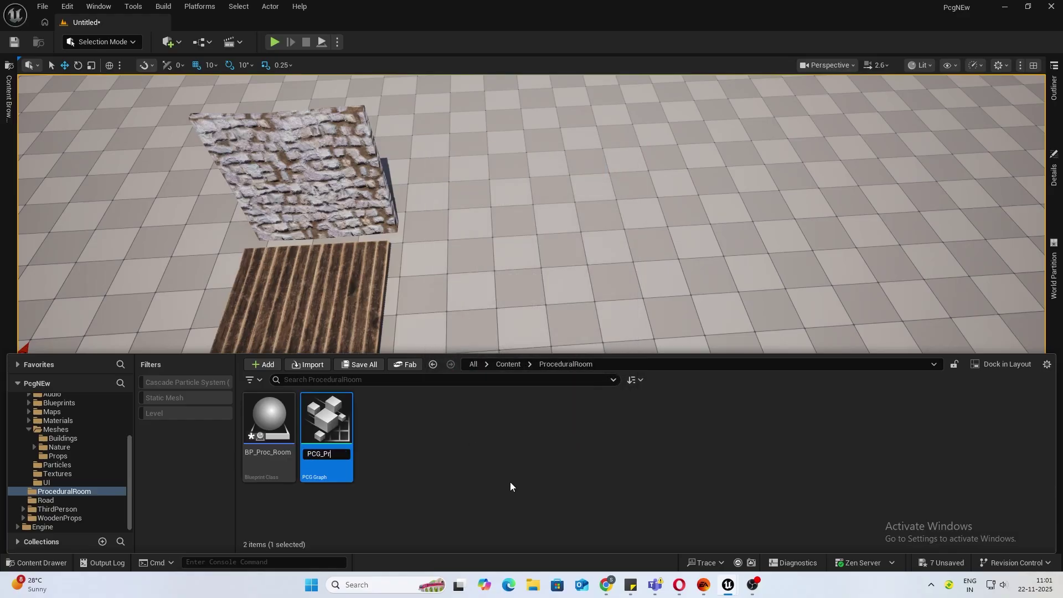
text(oc_Room)
key(Return)
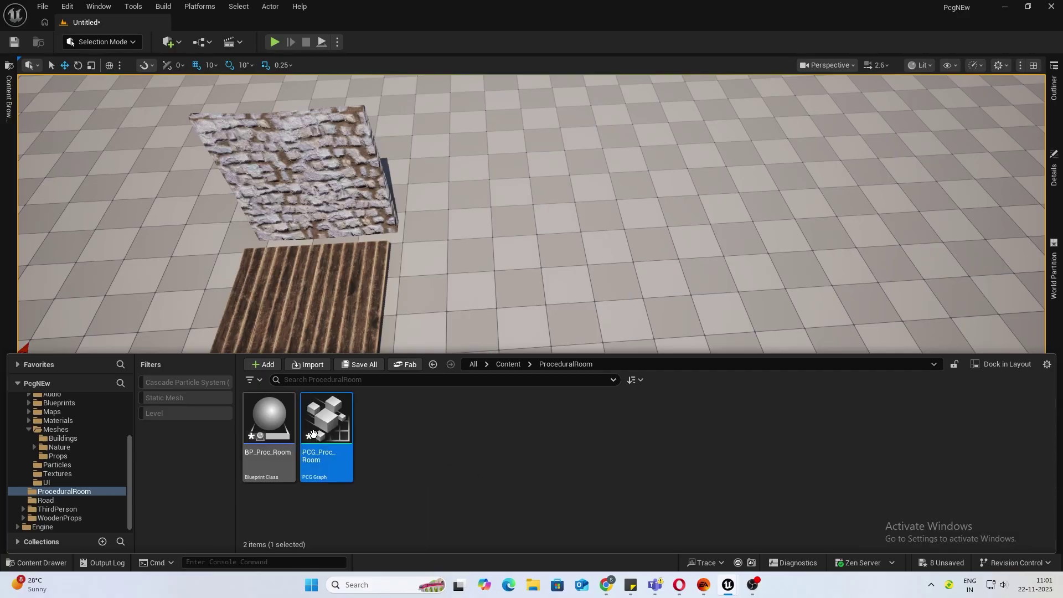
key(ctrl+s)
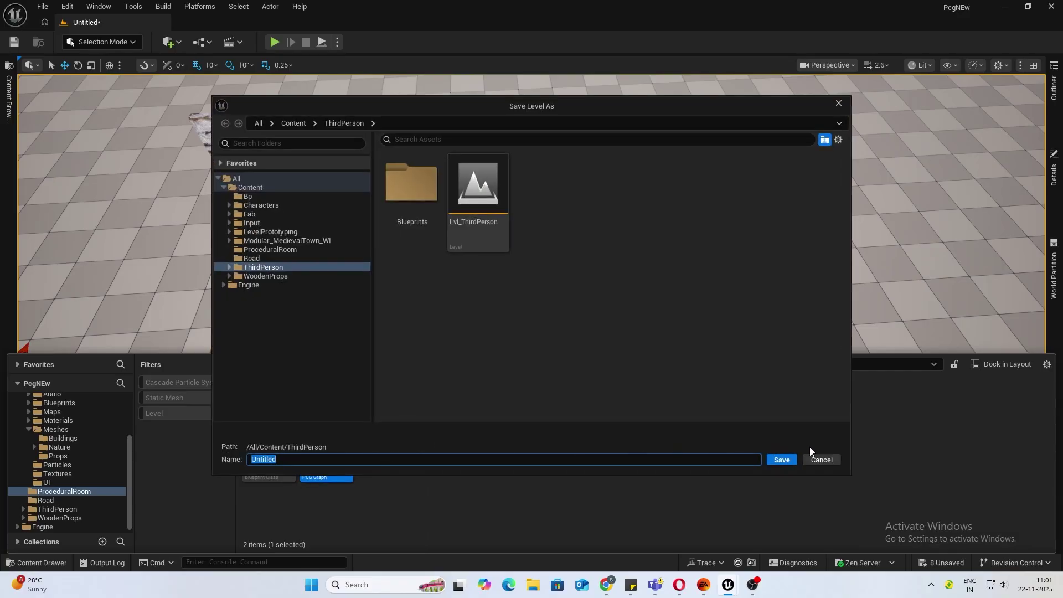
click(819, 459)
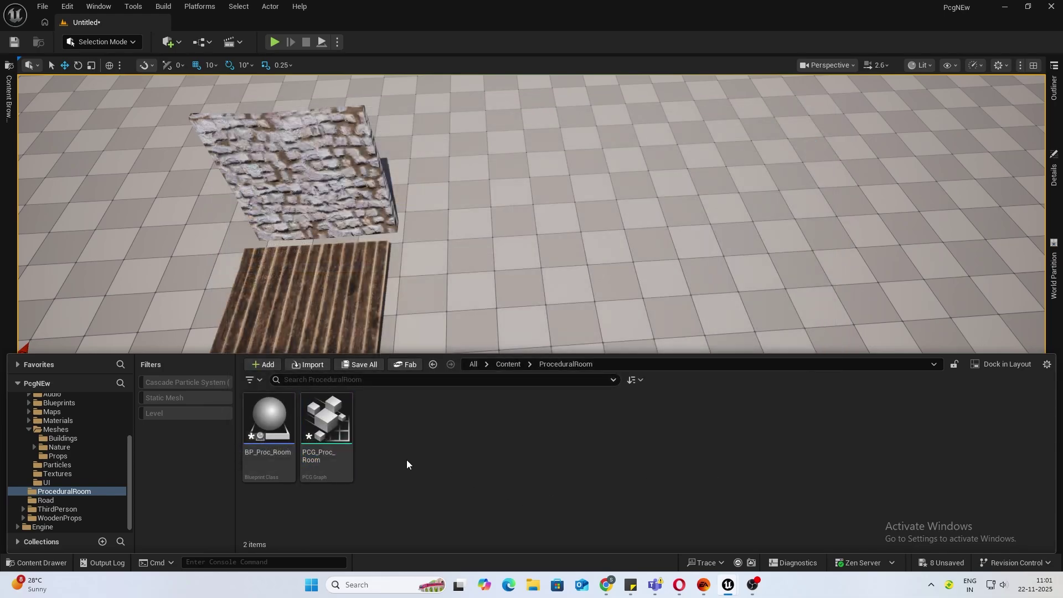
Open the BP_Proc_Room Blueprint in a full-size editor and add a Spline component to it
drag(269, 423, 520, 401)
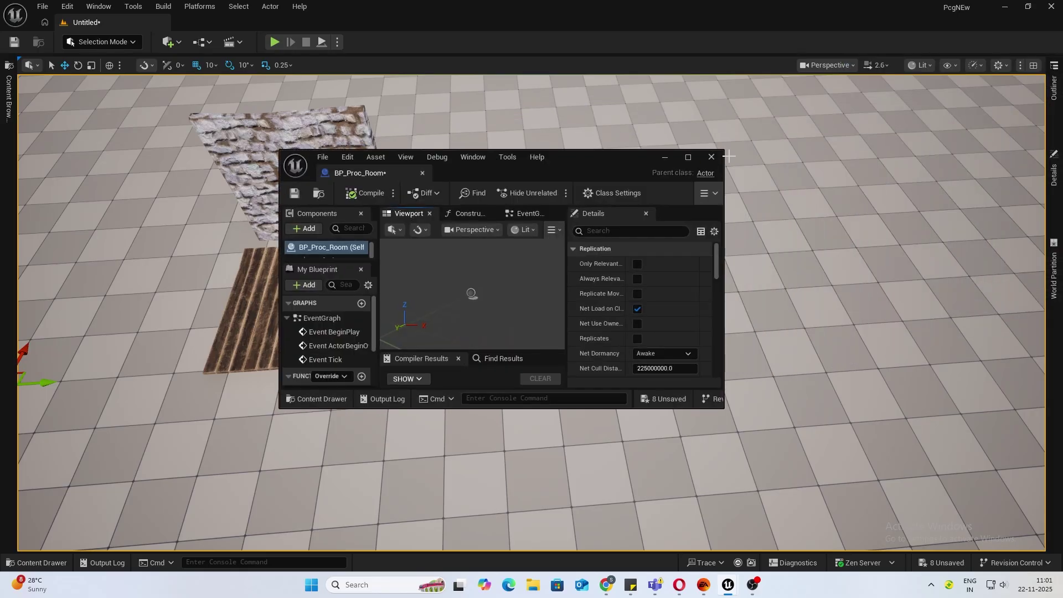
click(688, 158)
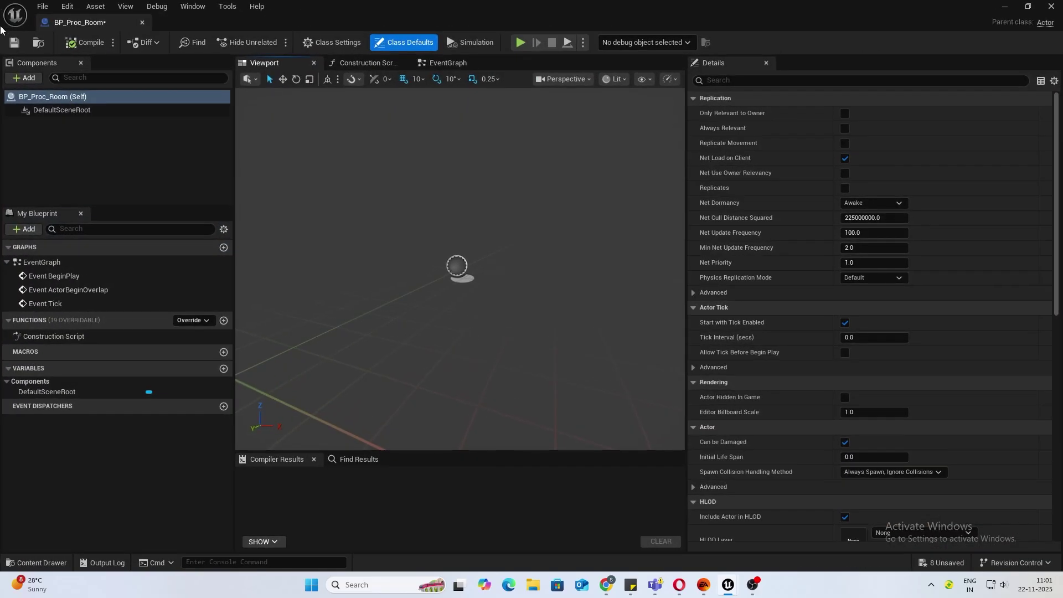
click(18, 80)
text(sp)
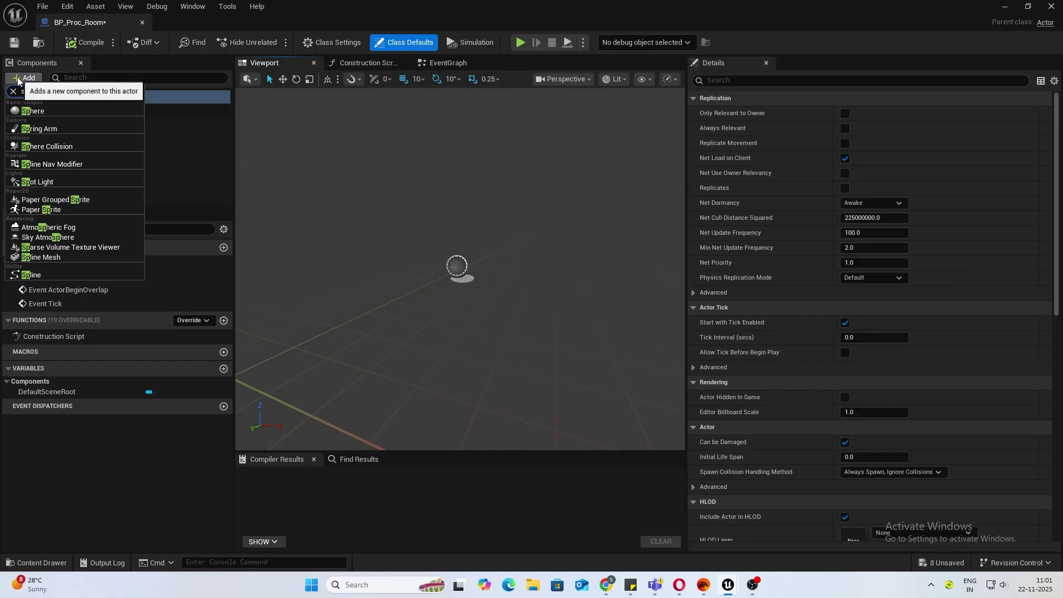
click(38, 273)
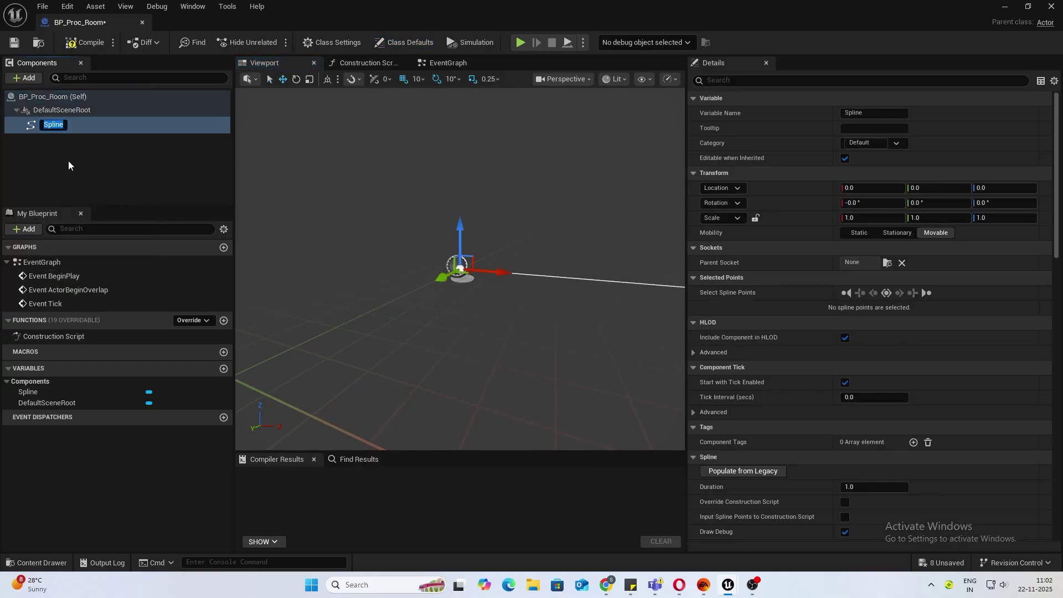
click(66, 161)
Add a PCG component to BP_Proc_Room and assign PCG_Proc_Room as its graph
click(25, 81)
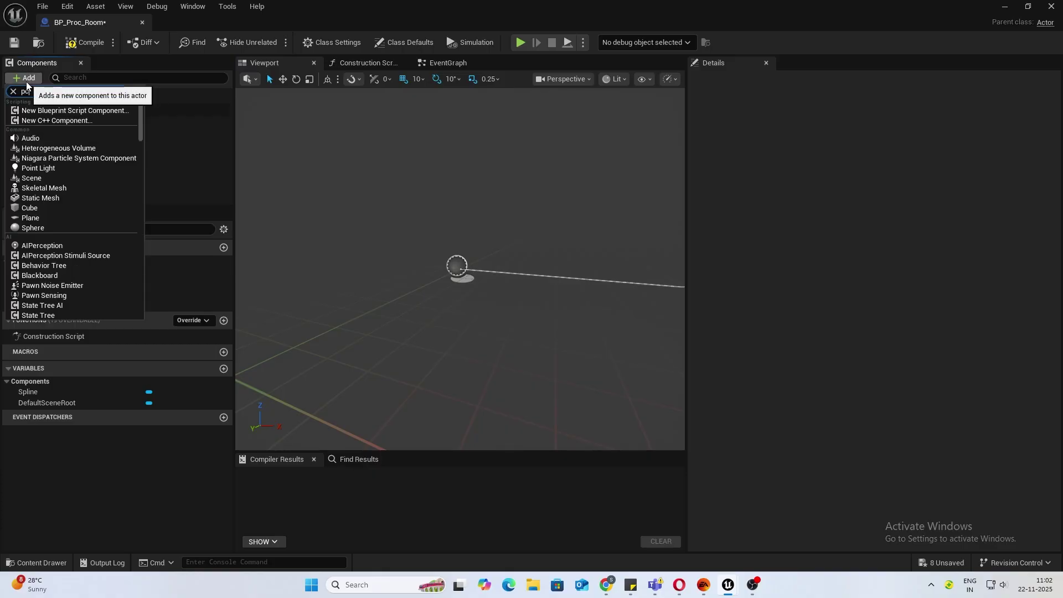
text(pc)
click(47, 117)
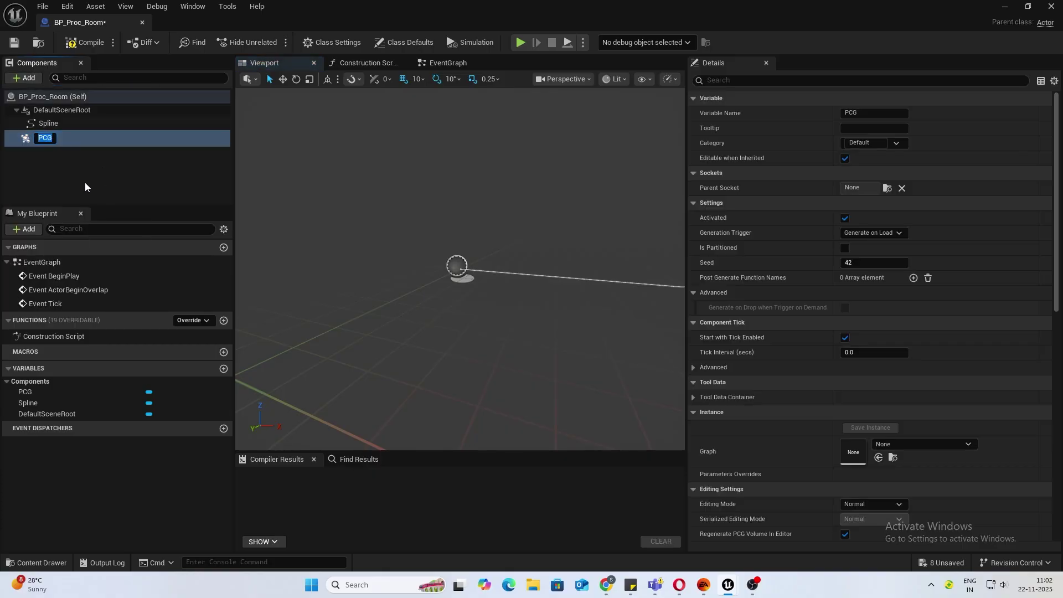
click(85, 181)
click(38, 138)
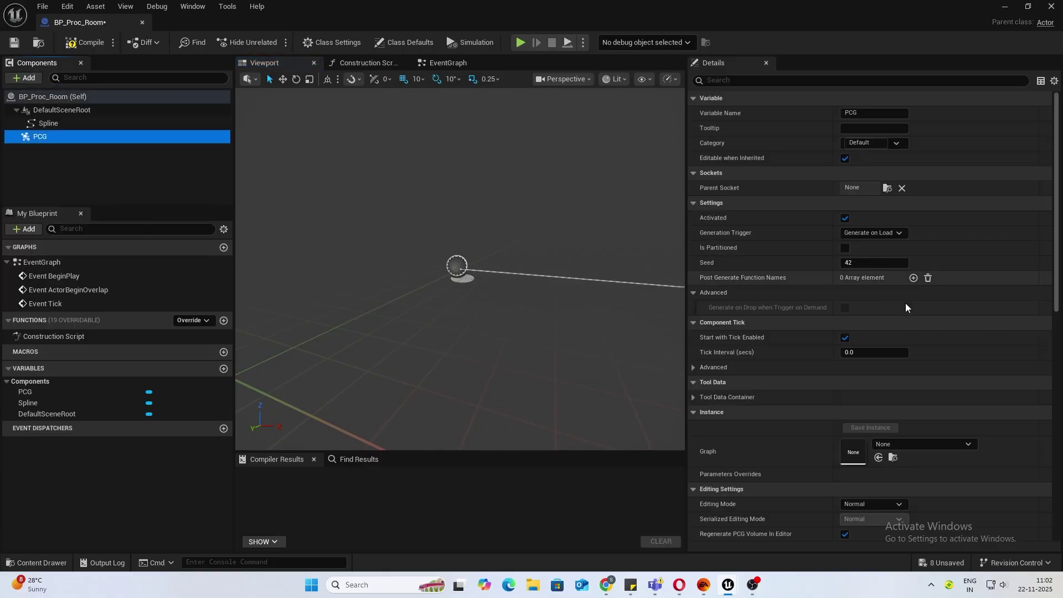
click(878, 444)
text(Proc)
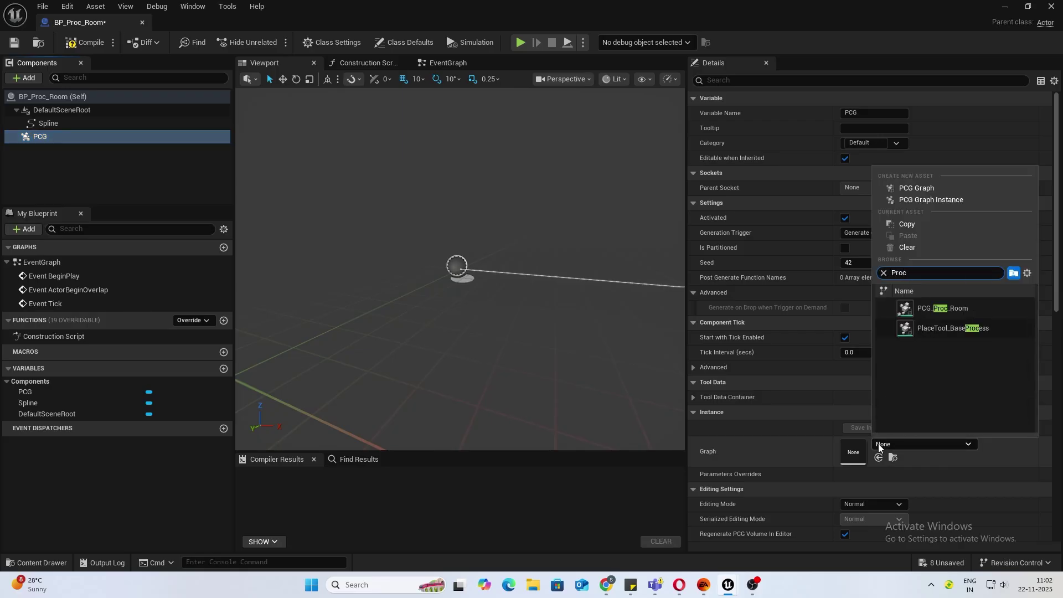
click(954, 313)
Delete the second point of the Spline component, keeping only the point at the origin
click(40, 124)
right_drag(413, 233, 531, 183)
right_drag(403, 205, 403, 238)
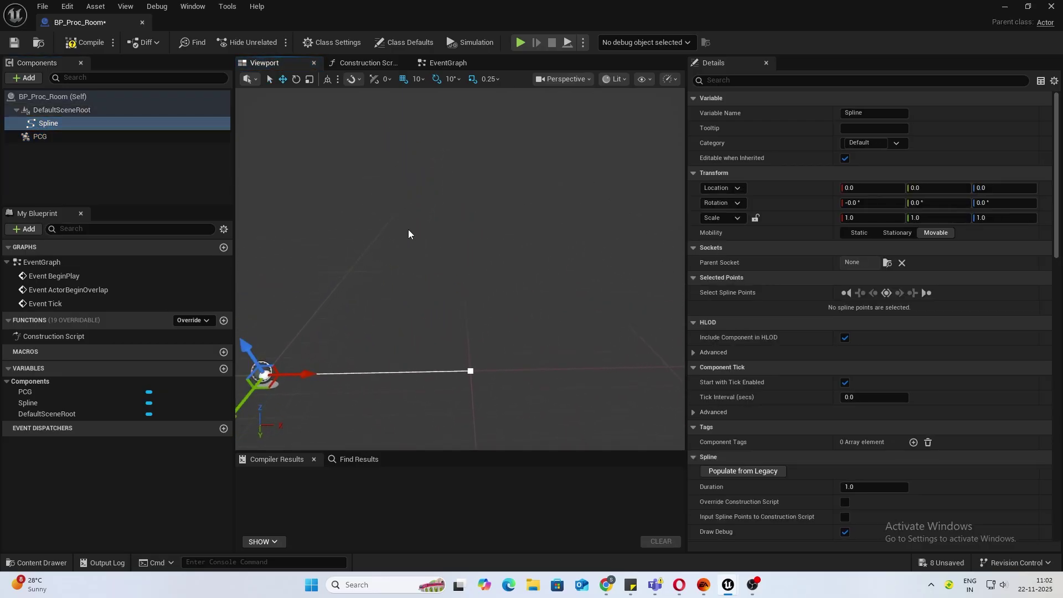
click(470, 371)
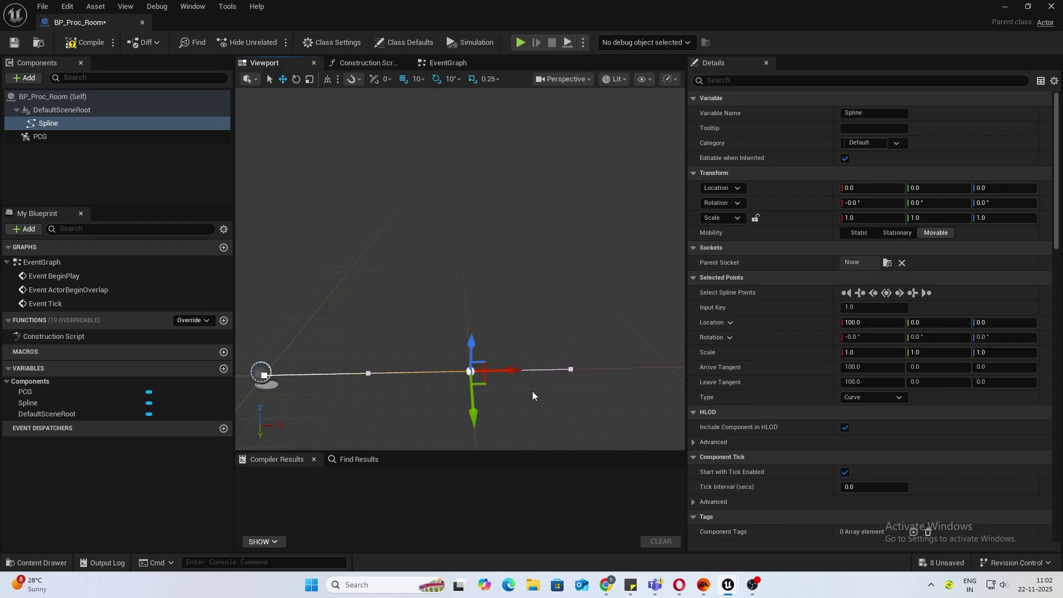
key(Delete)
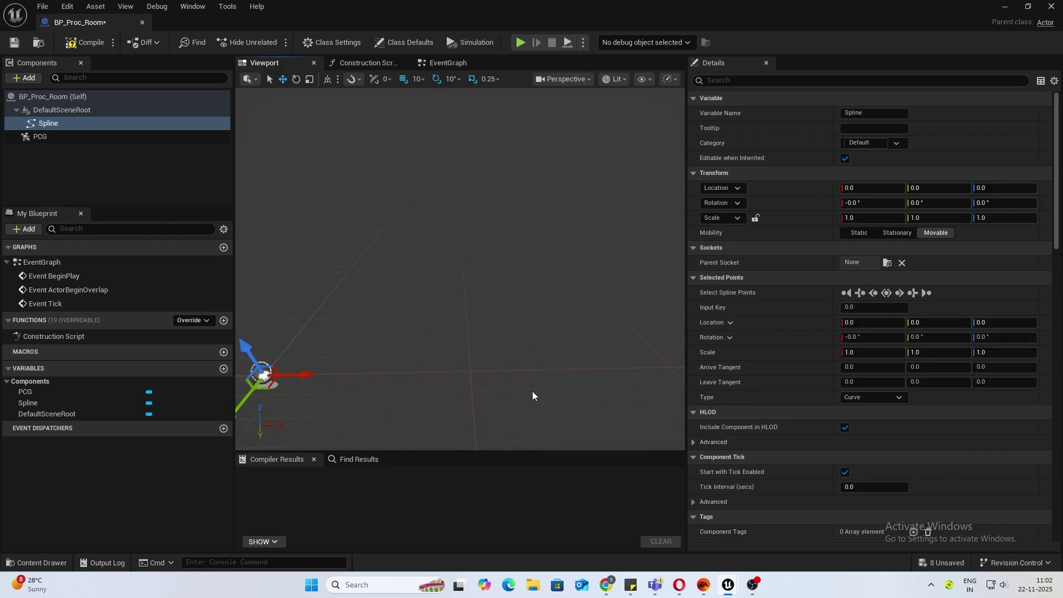
Generate a Square shape from the remaining spline point with a length of 900
right_click(265, 377)
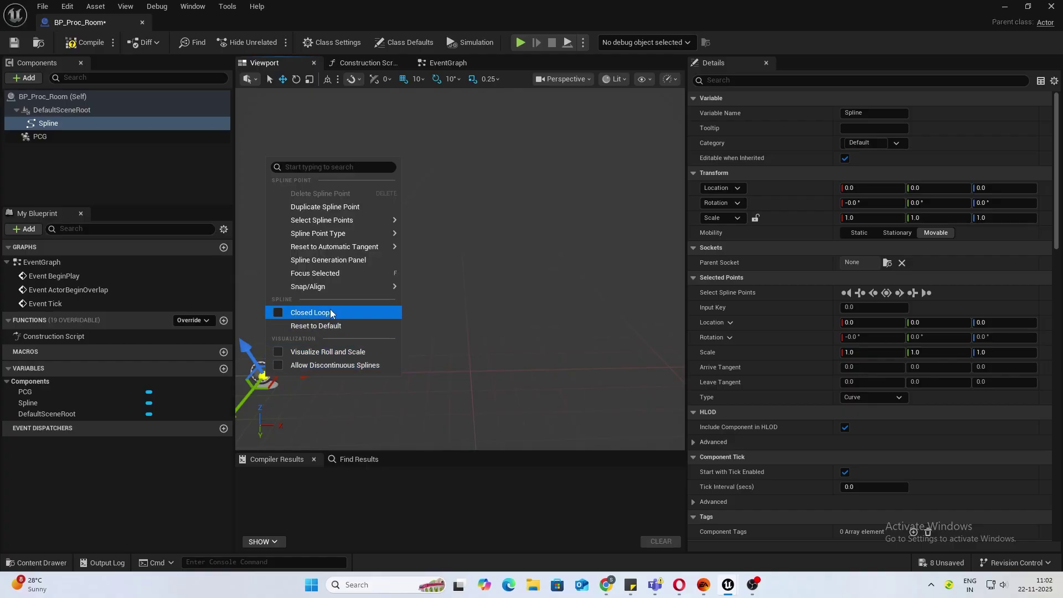
click(308, 259)
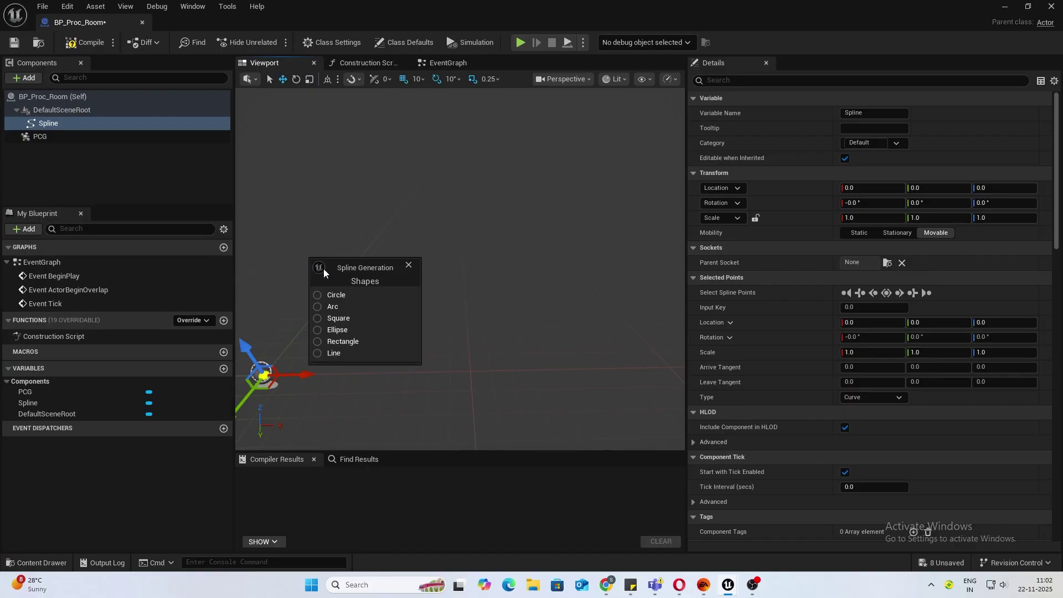
click(316, 318)
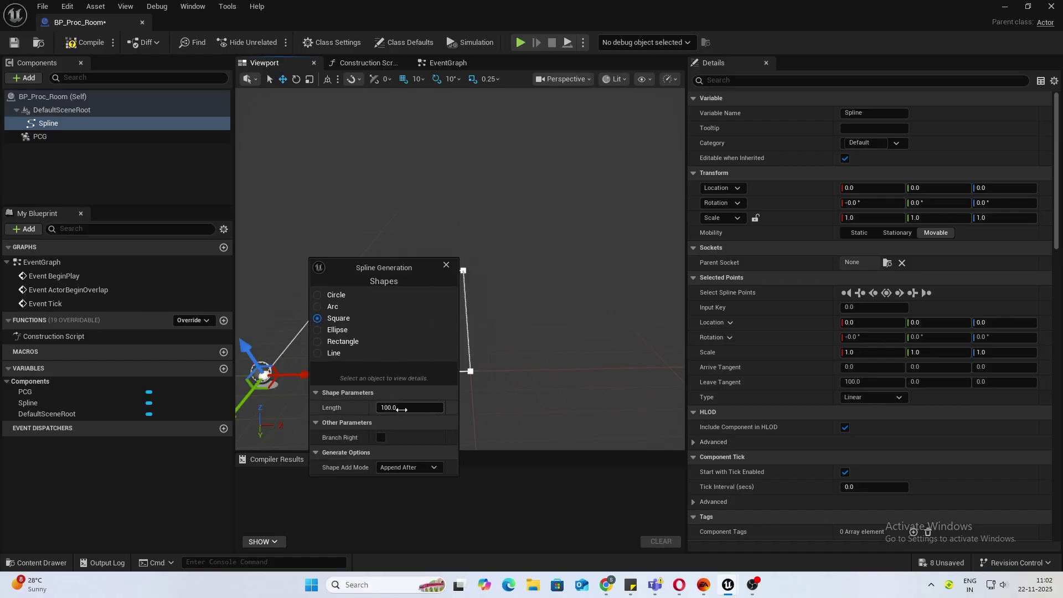
drag(402, 409, 399, 409)
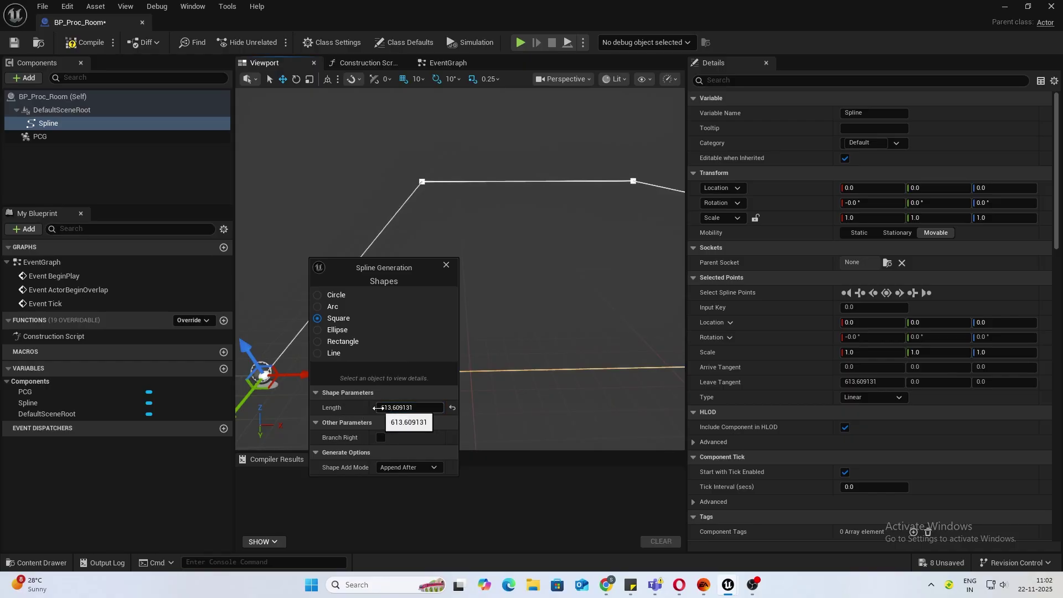
click(385, 408)
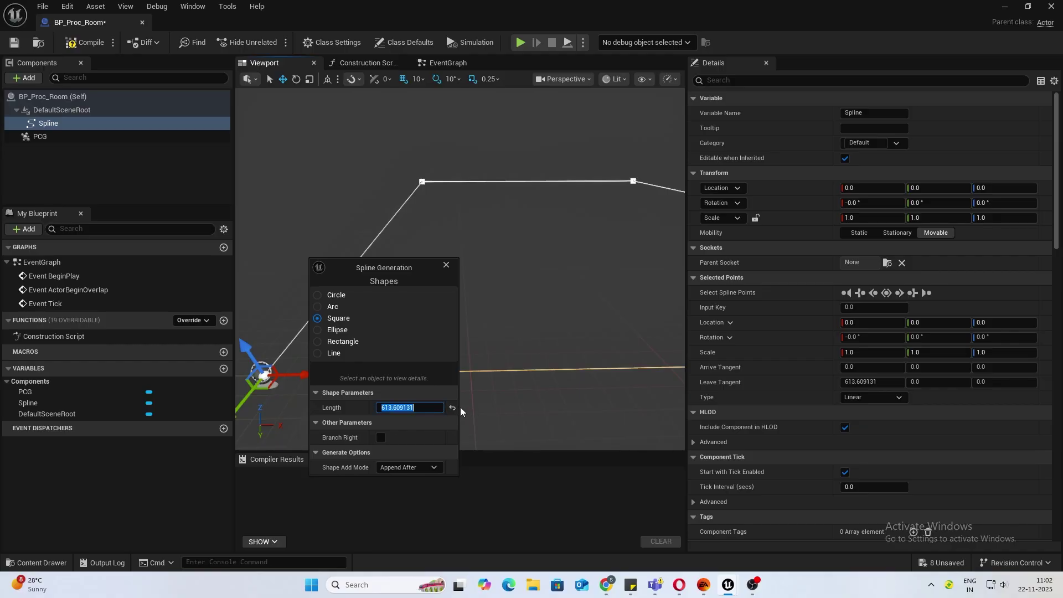
text(900)
key(Return)
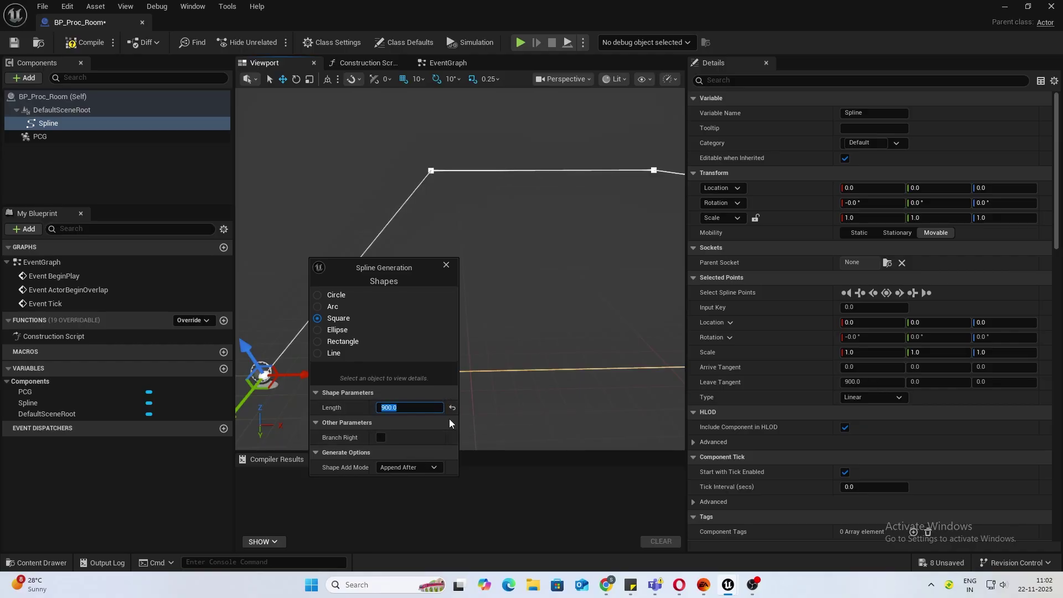
click(447, 265)
Enable Closed Loop on the spline and set the type of its overlapping end point at the origin to Linear
click(746, 86)
text(Clo)
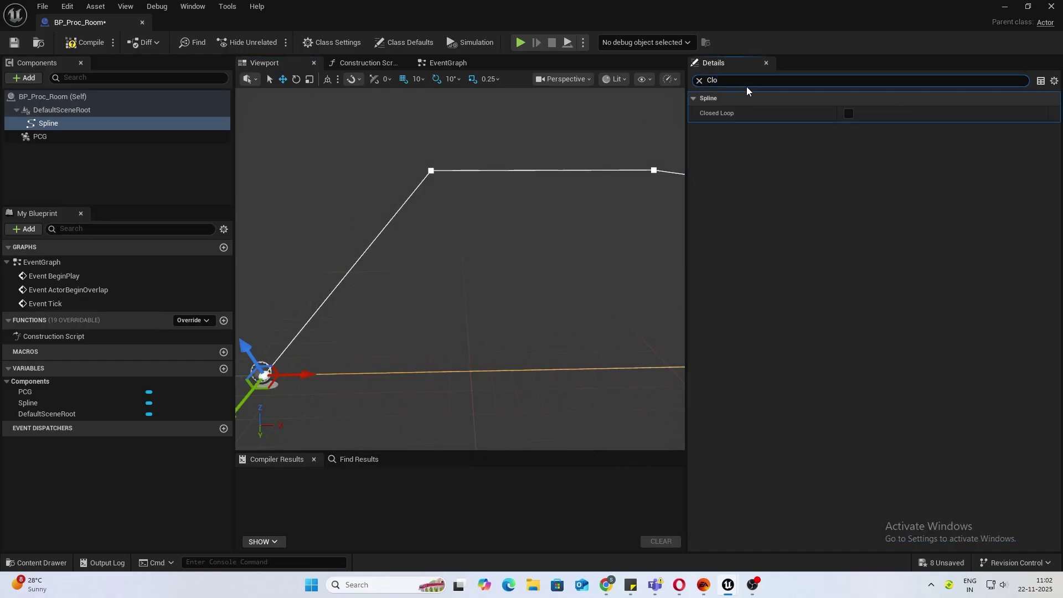
click(849, 113)
right_drag(470, 214, 398, 307)
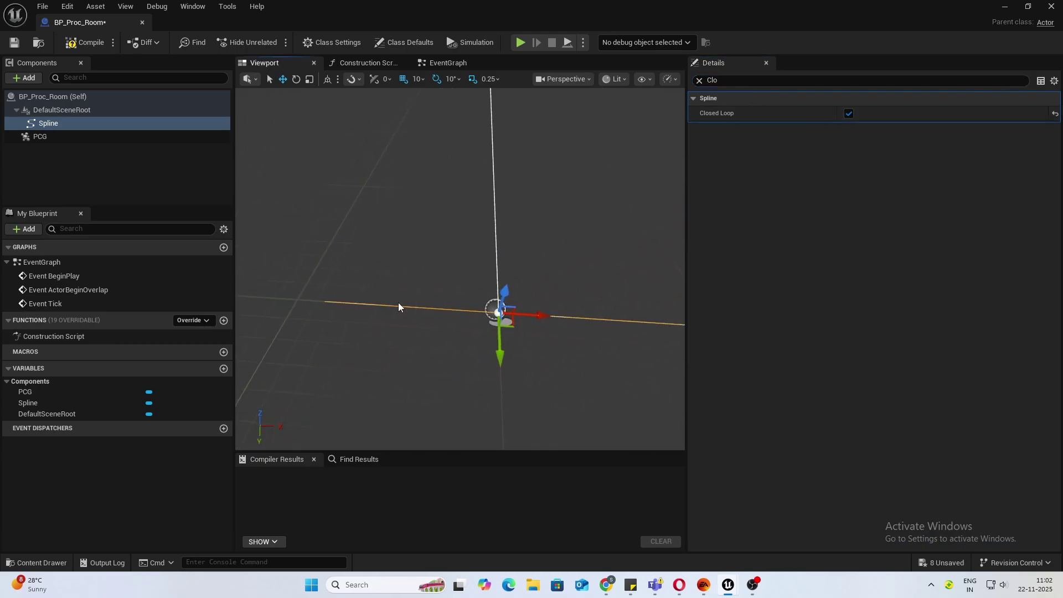
right_click(500, 316)
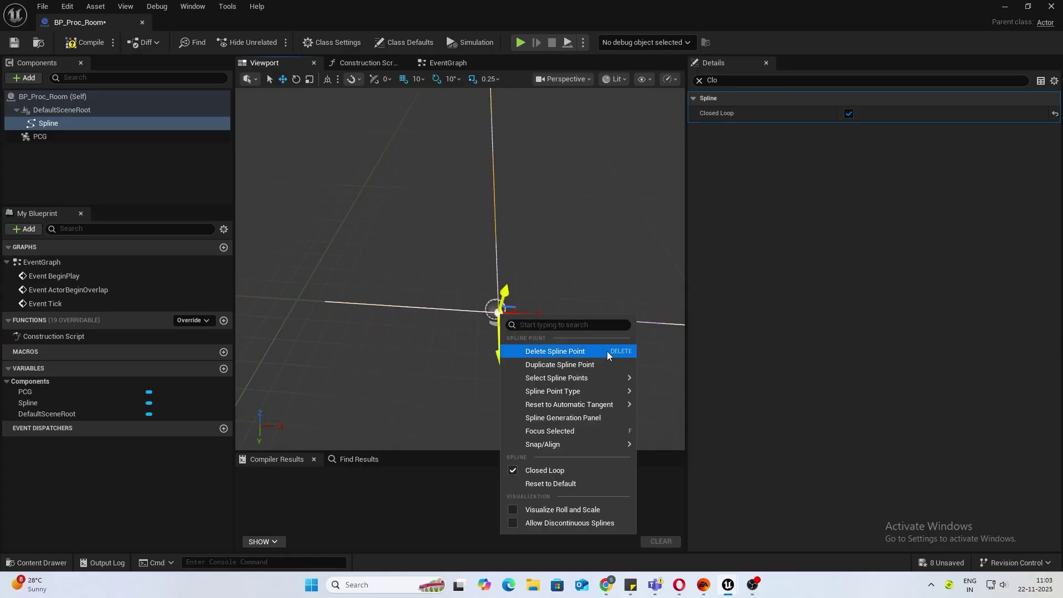
mouse_move(586, 392)
click(667, 408)
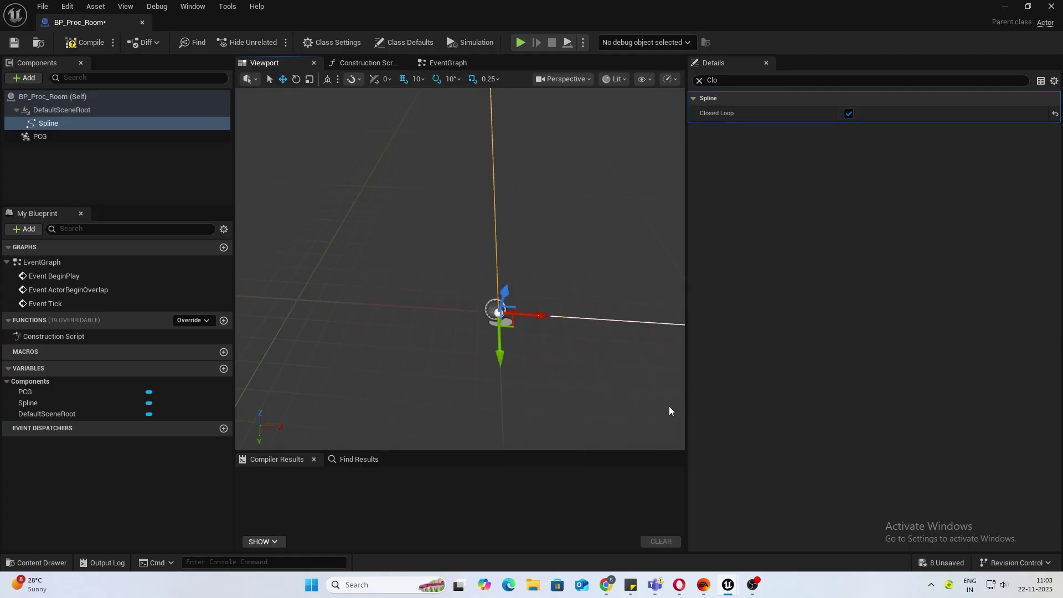
Compile the BP_Proc_Room Blueprint
click(84, 42)
drag(415, 258, 346, 299)
right_drag(519, 304, 350, 281)
key(ctrl+z)
click(84, 42)
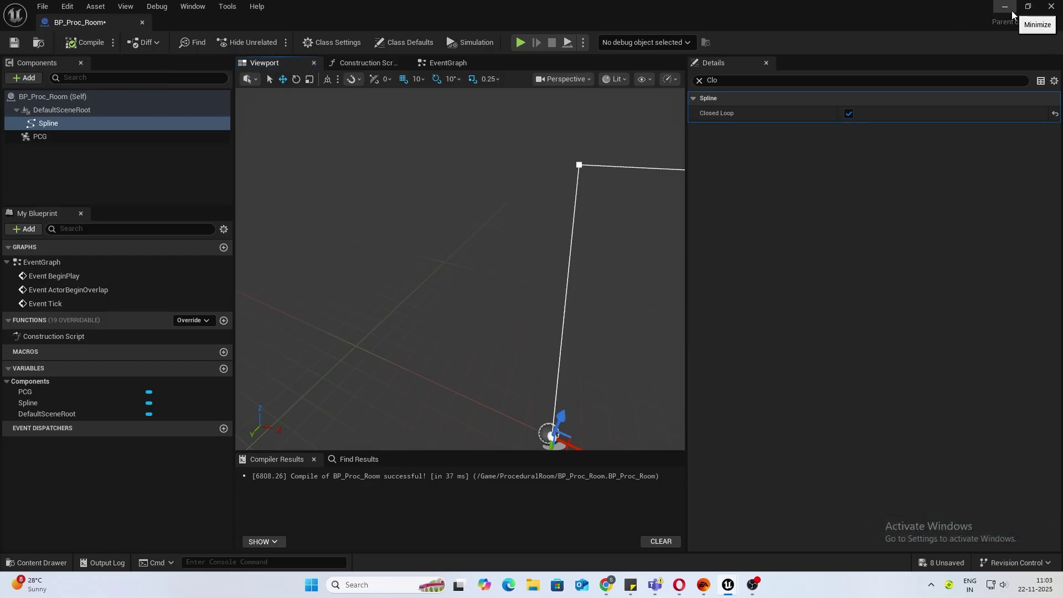
Return to the level and place an instance of BP_Proc_Room on the ground beside the sample wall and floor
click(1028, 6)
click(919, 65)
click(39, 562)
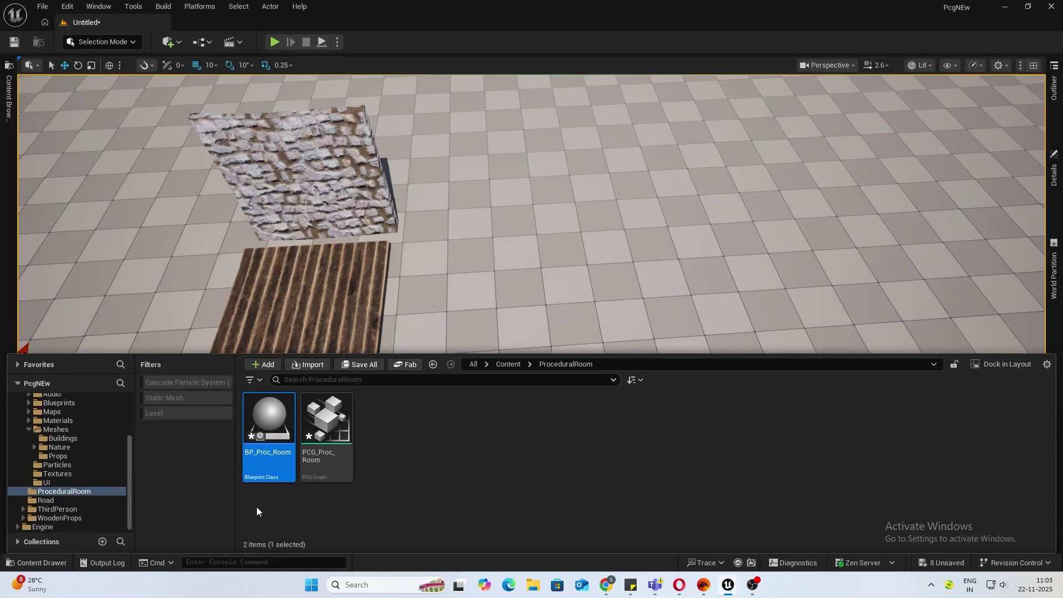
drag(271, 437, 615, 209)
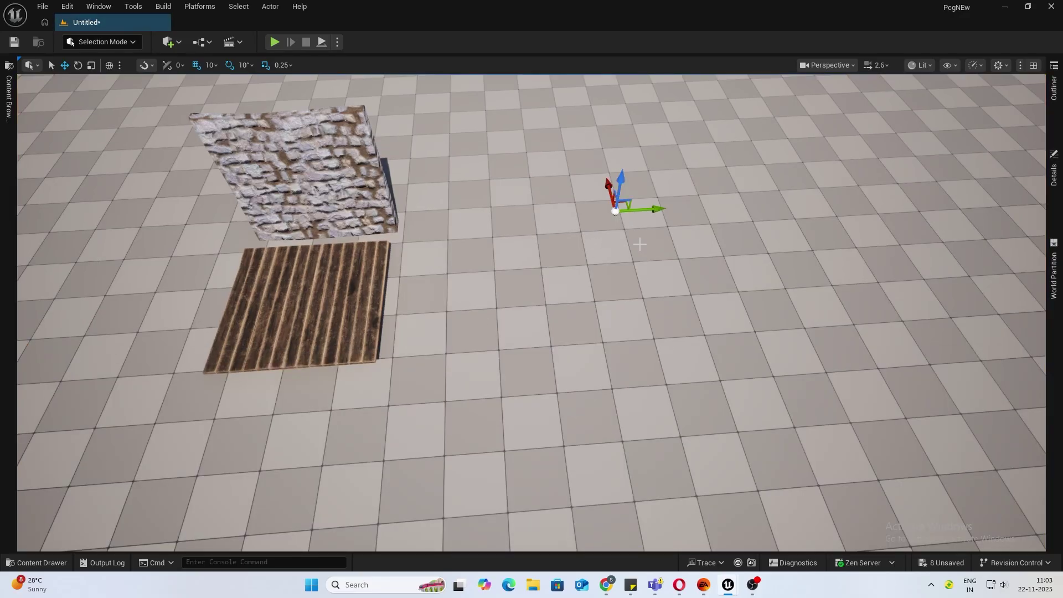
Try moving one corner point of the placed room spline along the X axis, and undo the move
right_drag(631, 262, 510, 254)
drag(557, 369, 630, 426)
click(669, 341)
click(669, 338)
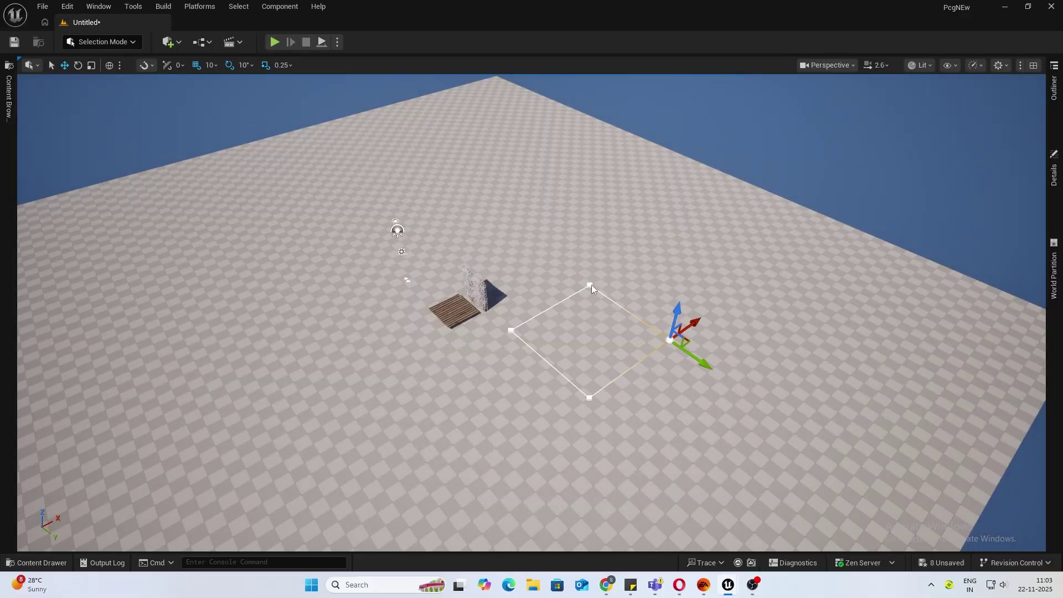
click(590, 286)
drag(613, 272, 681, 252)
key(ctrl+z)
key(w)
right_drag(680, 251, 581, 269)
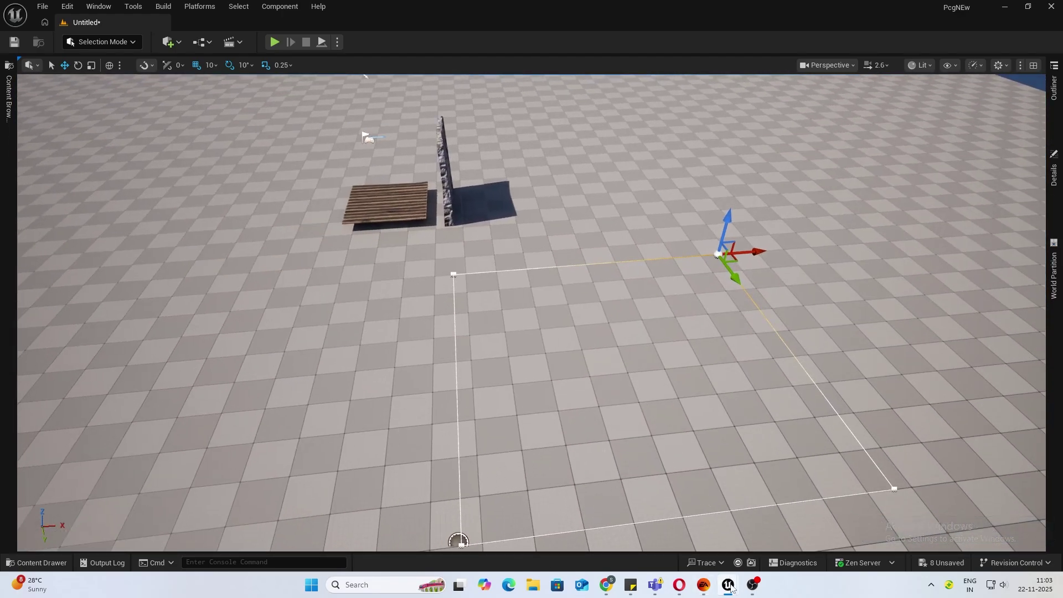
Open the PCG_Proc_Room graph and dock it as a tab beside BP_Proc_Room in the Blueprint editor window
mouse_move(731, 588)
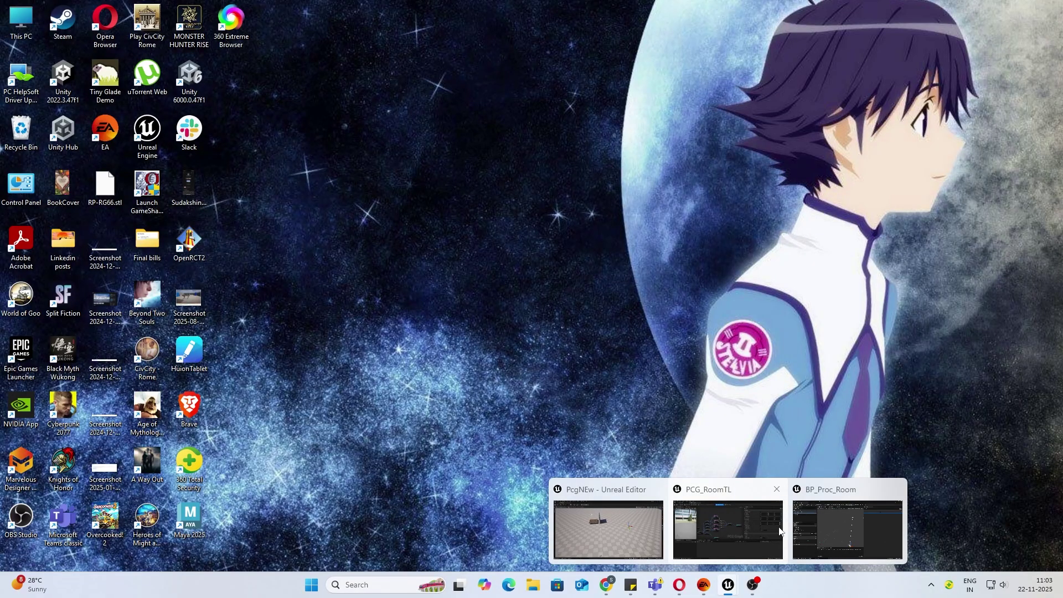
click(810, 491)
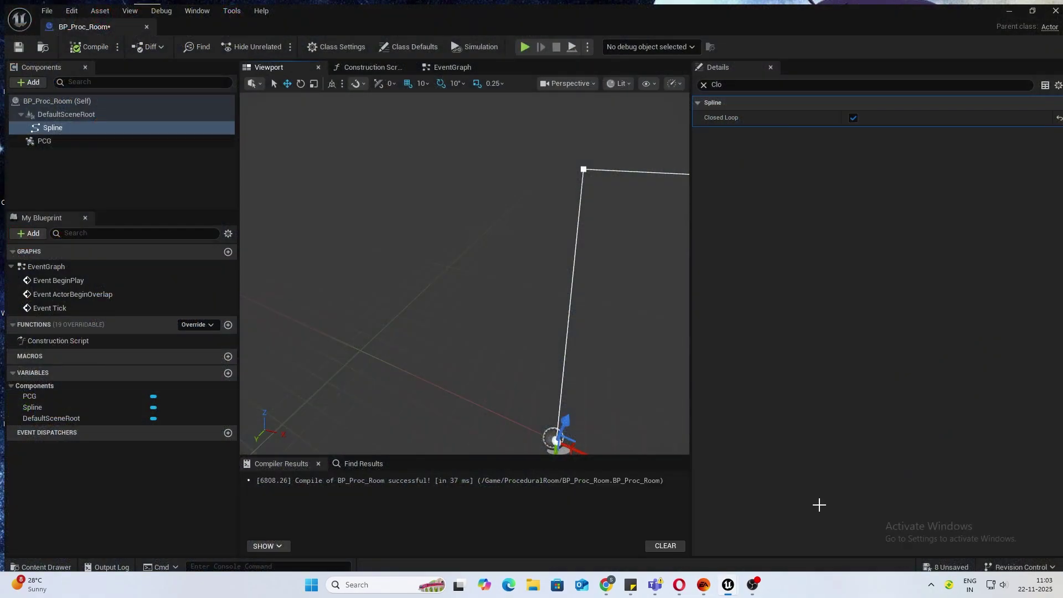
click(51, 564)
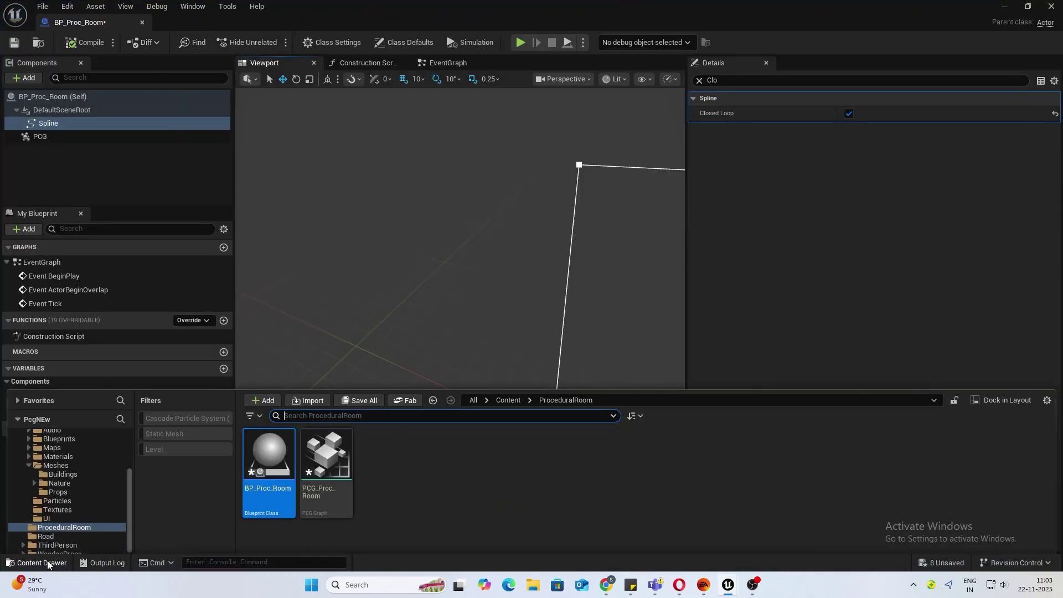
click(320, 440)
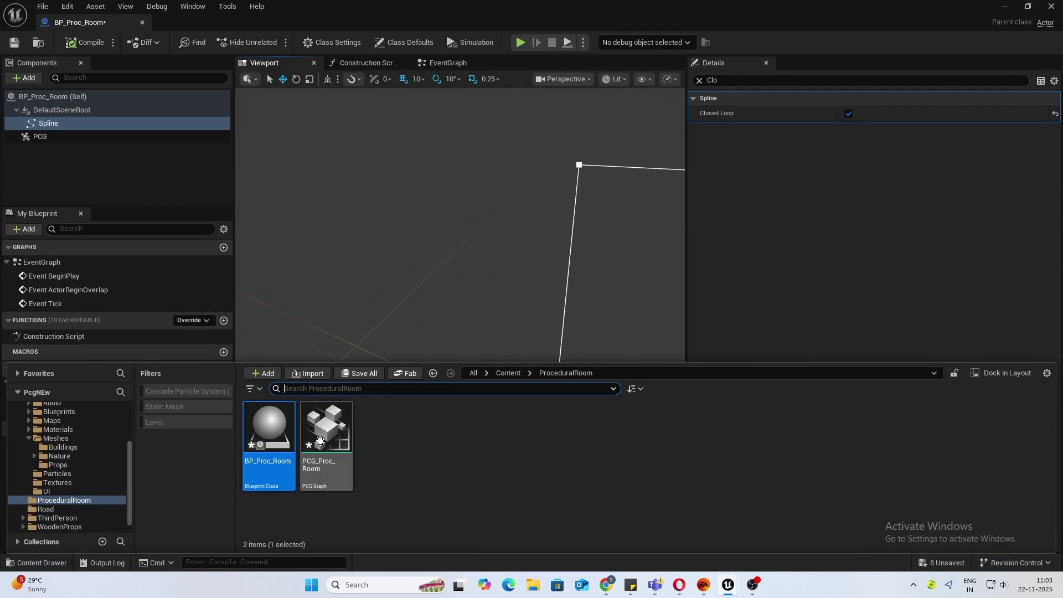
click(190, 132)
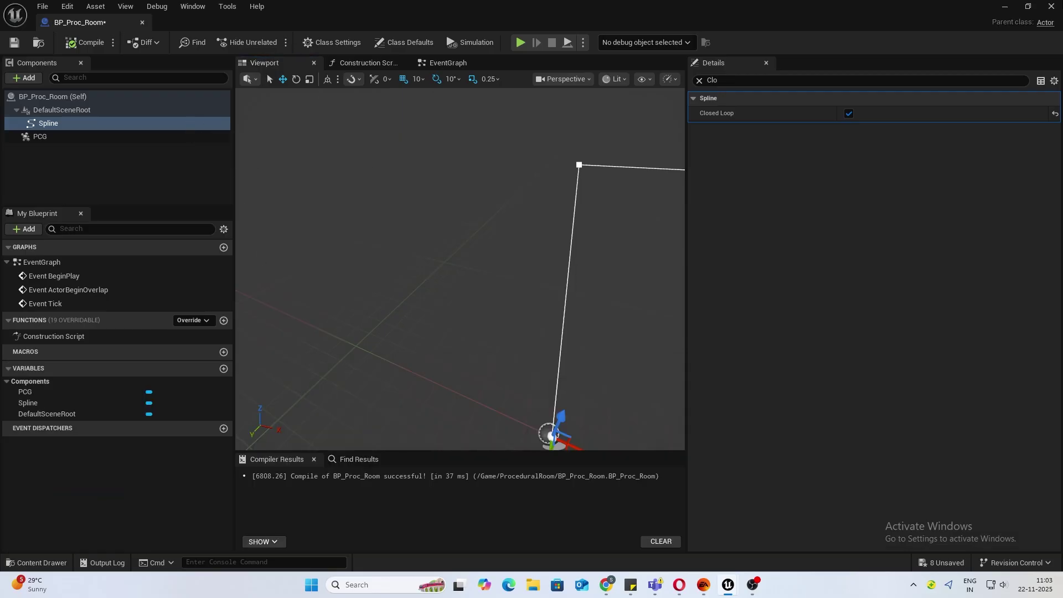
drag(1062, 77, 184, 20)
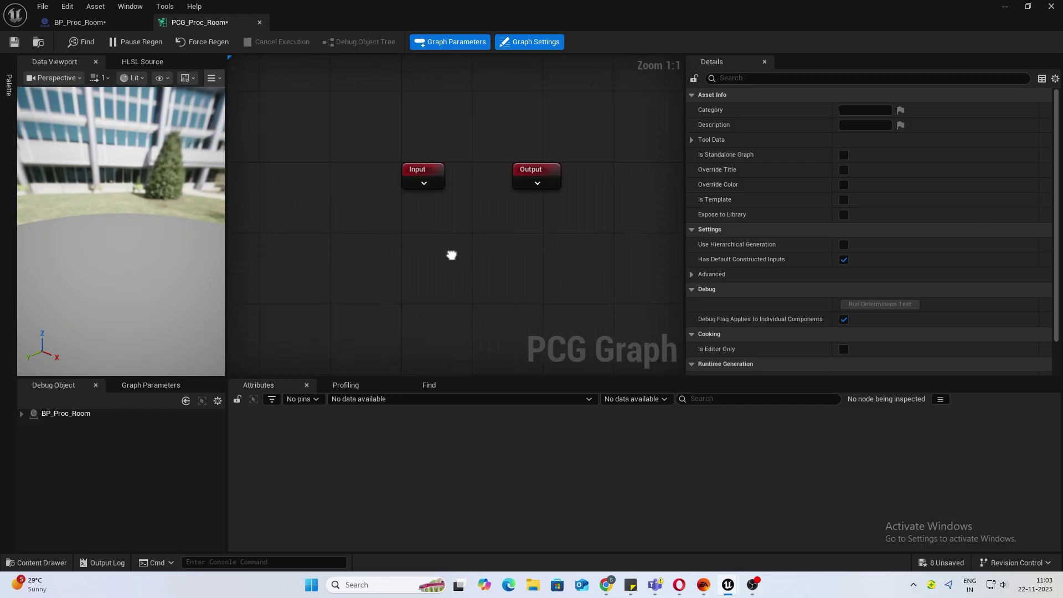
Add a Get Spline Data node below the Input node in the PCG_Proc_Room graph
right_click(383, 327)
text(get)
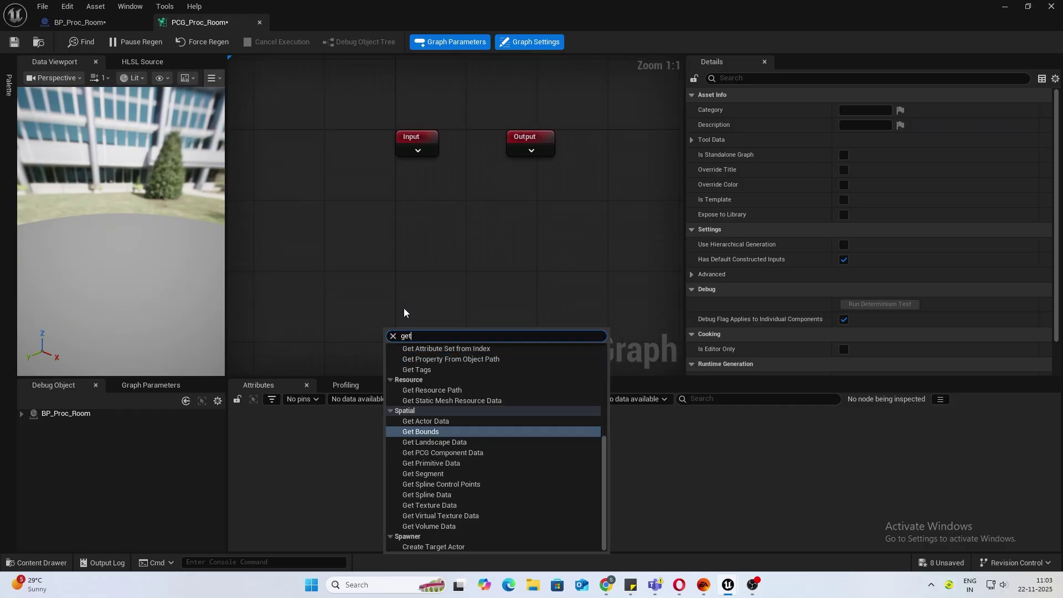
text( splin)
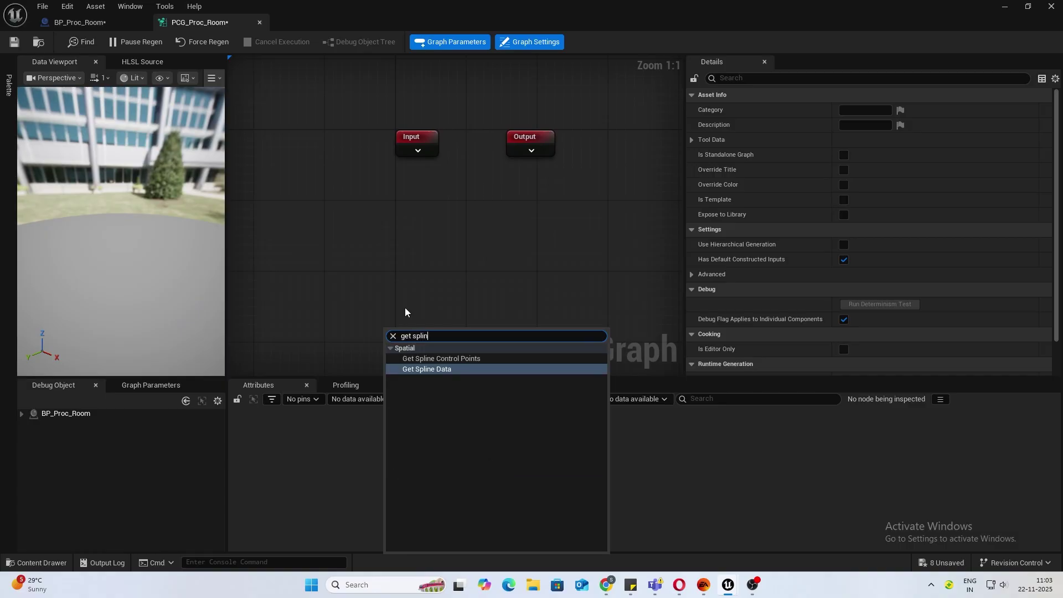
key(Return)
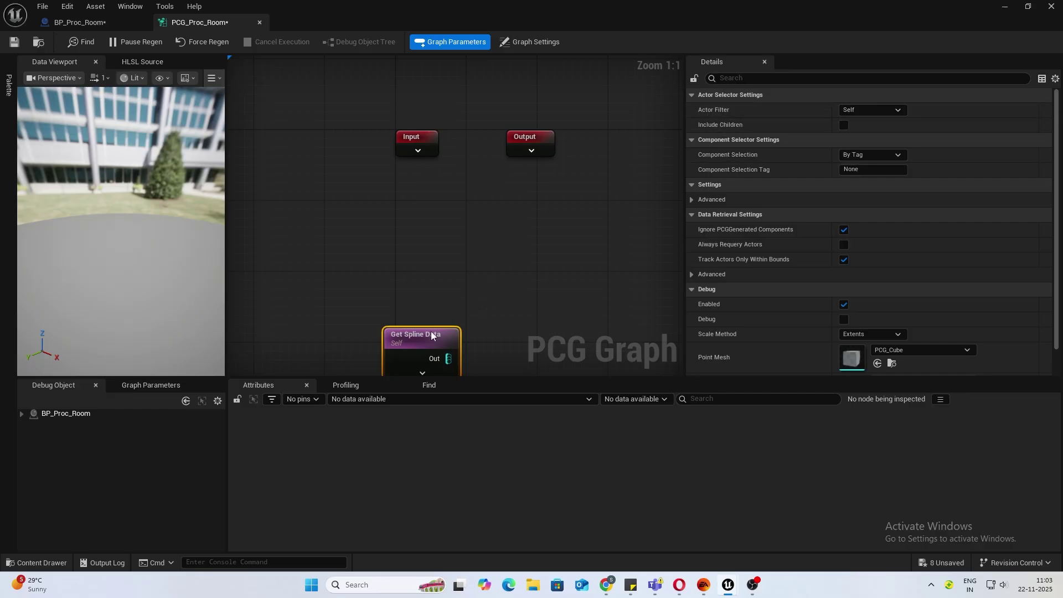
Connect a Spline Sampler node to the Get Spline Data output and set its dimension to On Interior
drag(428, 346, 490, 308)
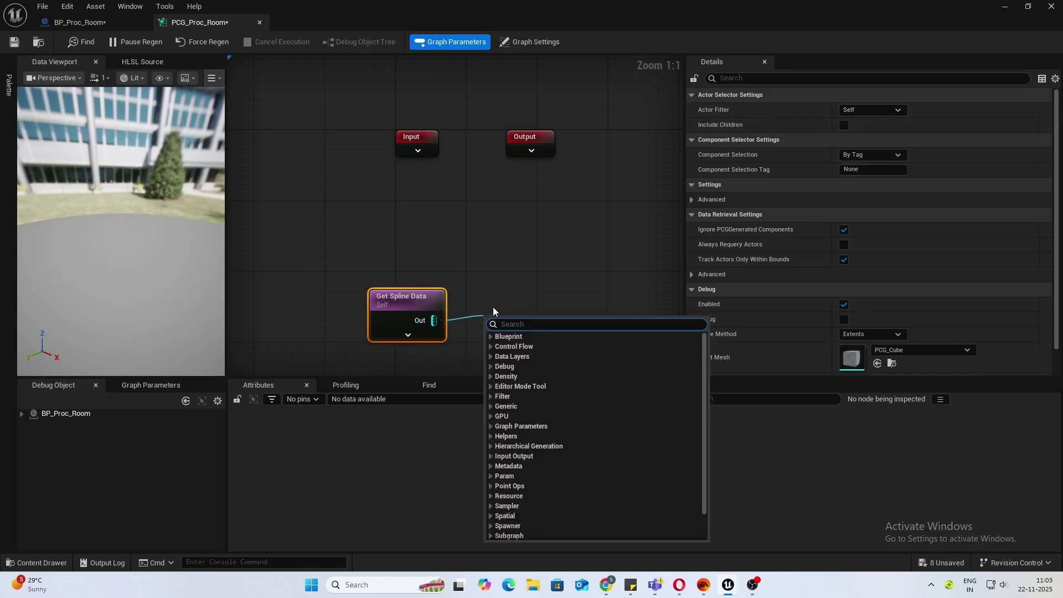
text(spline samp)
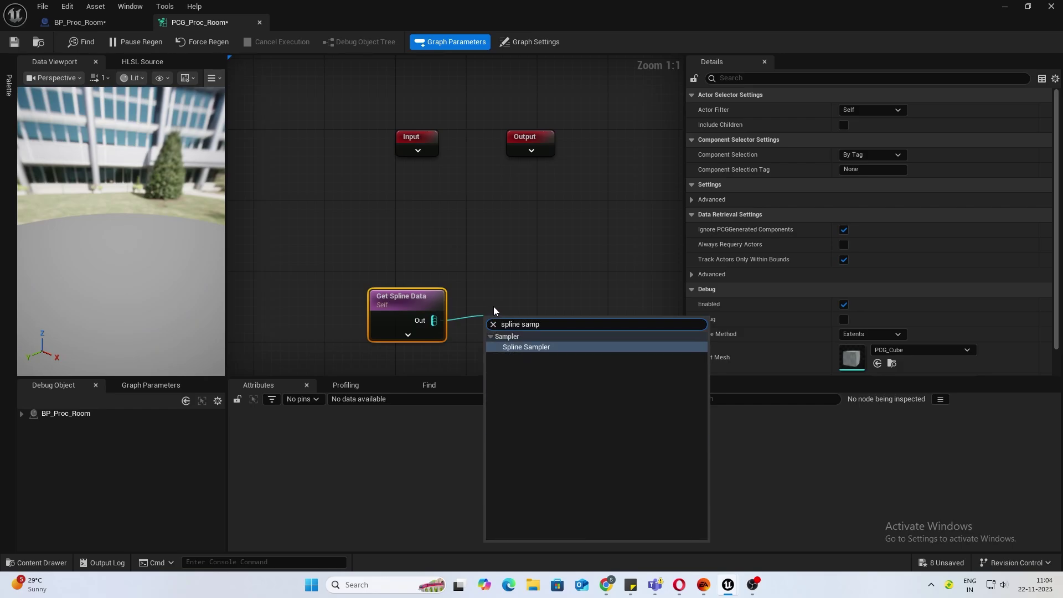
key(Return)
drag(542, 317, 543, 299)
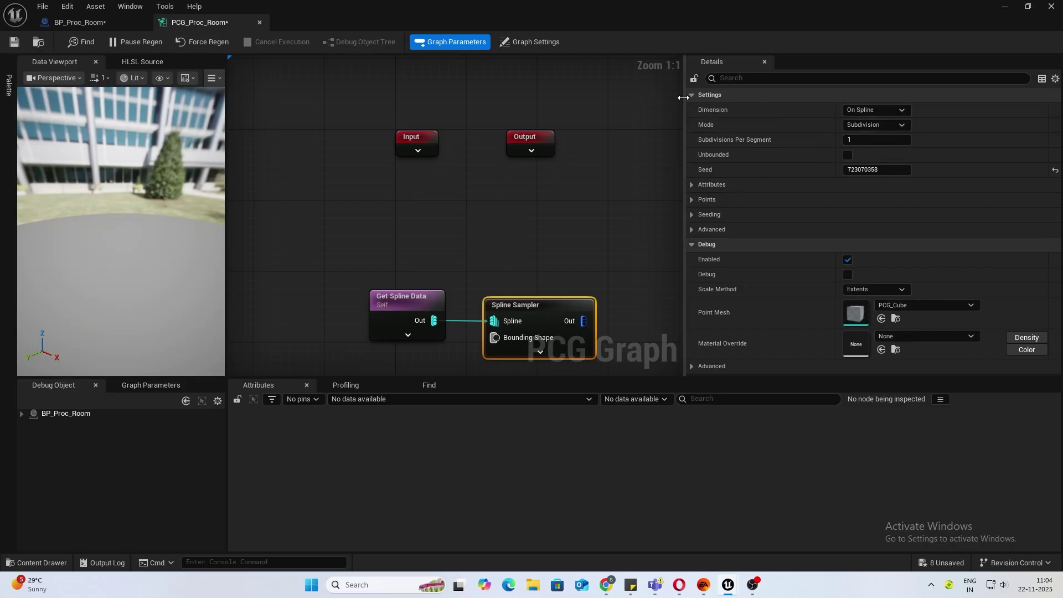
click(875, 110)
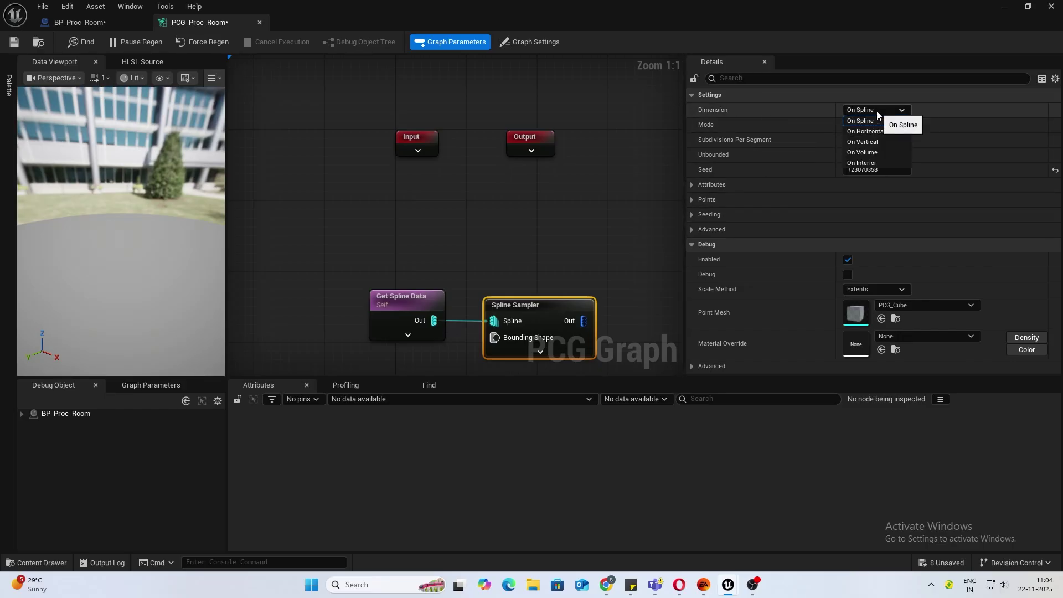
click(850, 163)
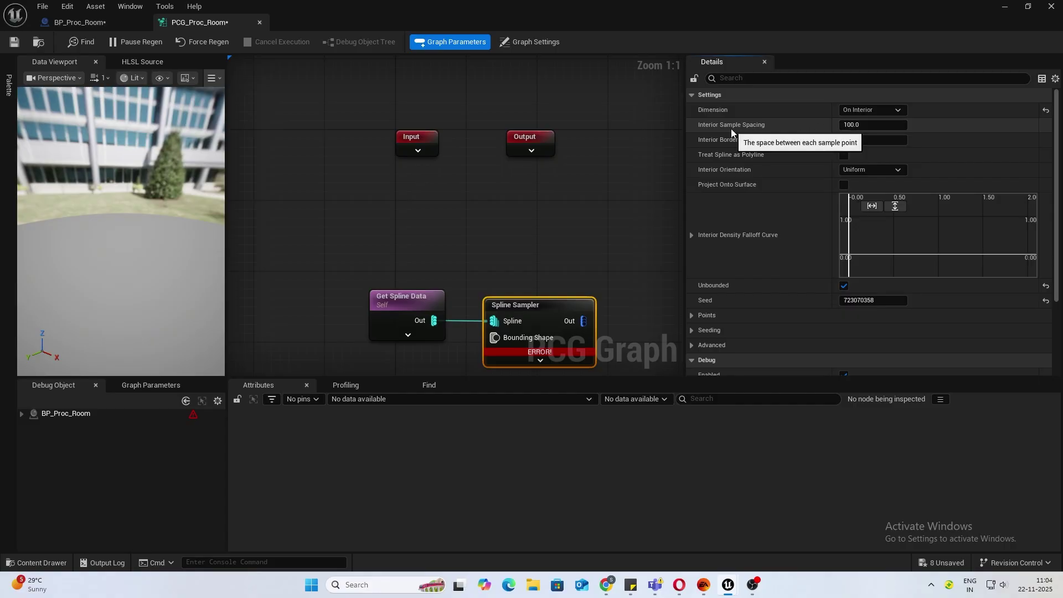
Locate the sample floor's mesh asset from the level and check its approximate size
click(1005, 8)
click(427, 214)
key(ctrl+b)
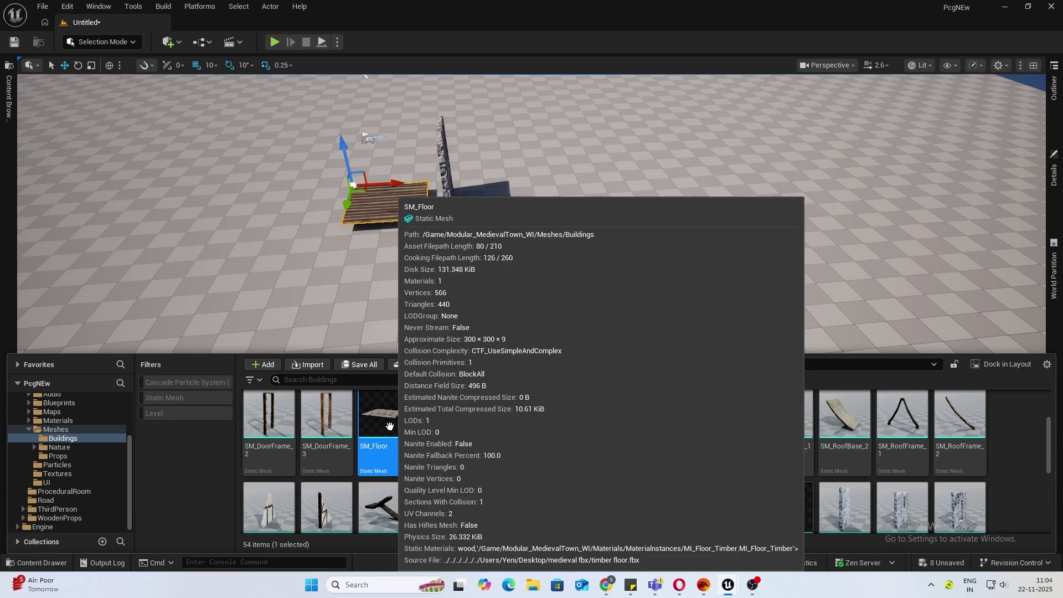
drag(392, 427, 614, 270)
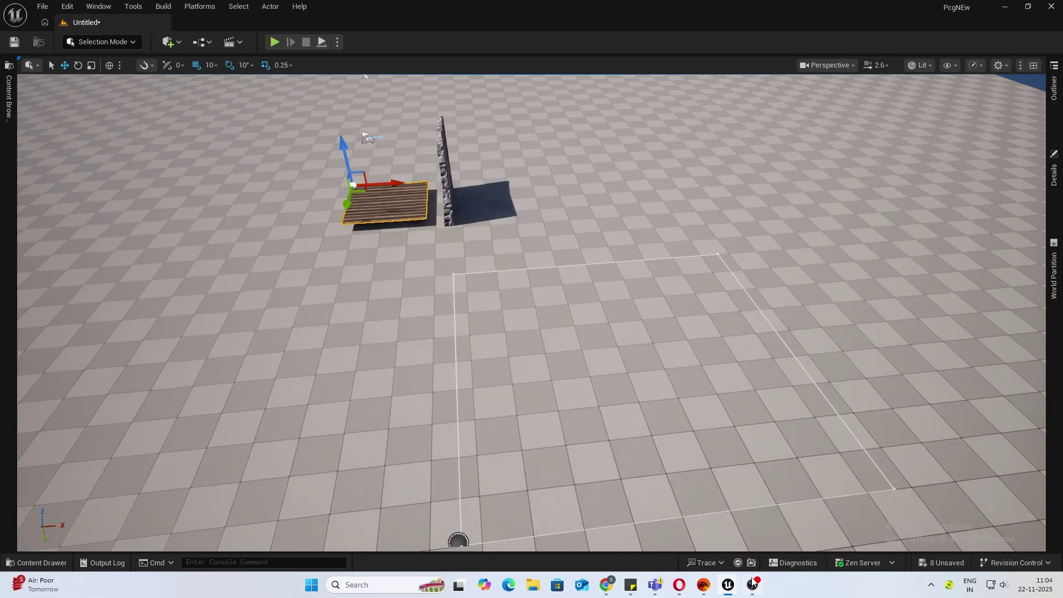
Set the Spline Sampler's Interior Sample Spacing to 300 and save the PCG_Proc_Room graph
mouse_move(729, 589)
click(847, 521)
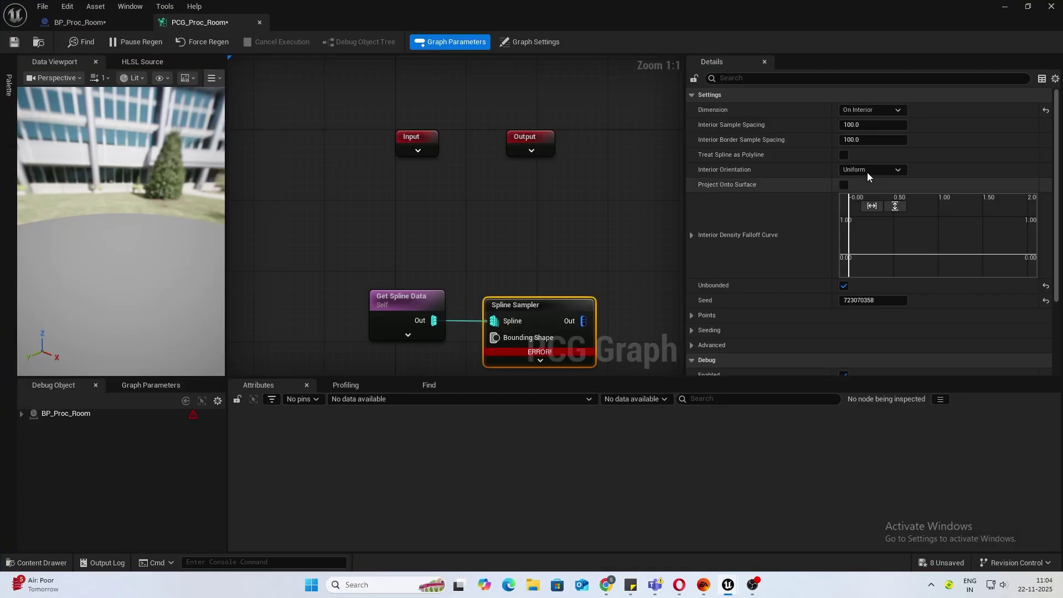
click(853, 126)
text(300)
key(Return)
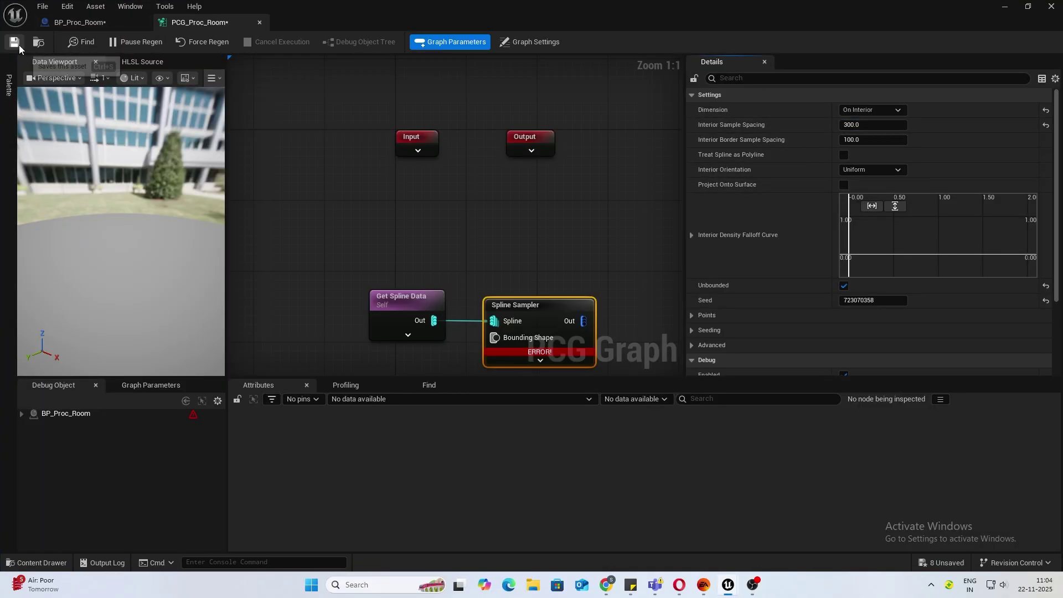
click(14, 42)
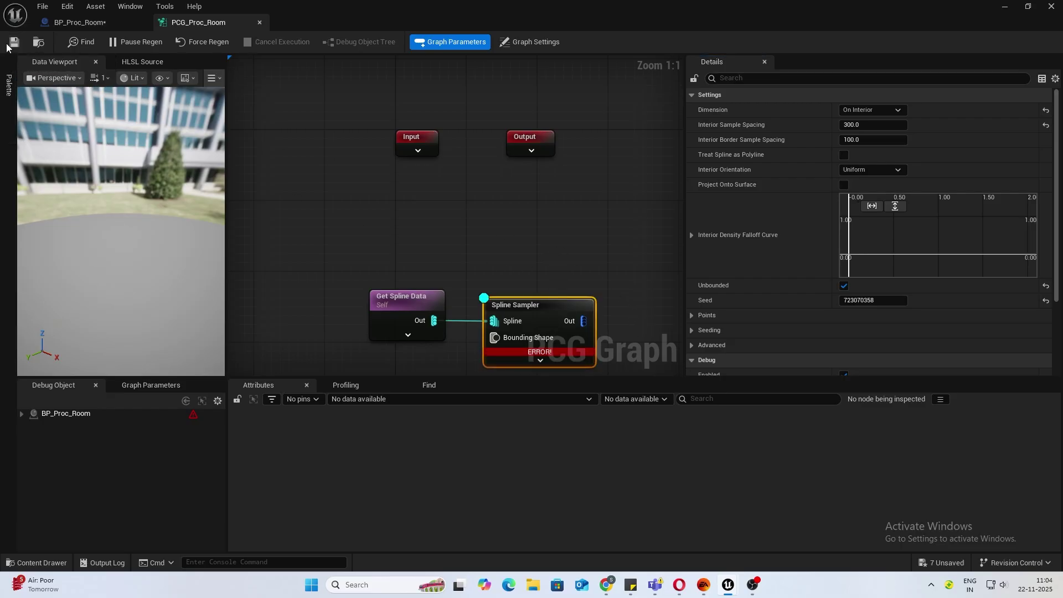
Return to the level and examine the sampled points inside the room spline from different angles
click(1002, 9)
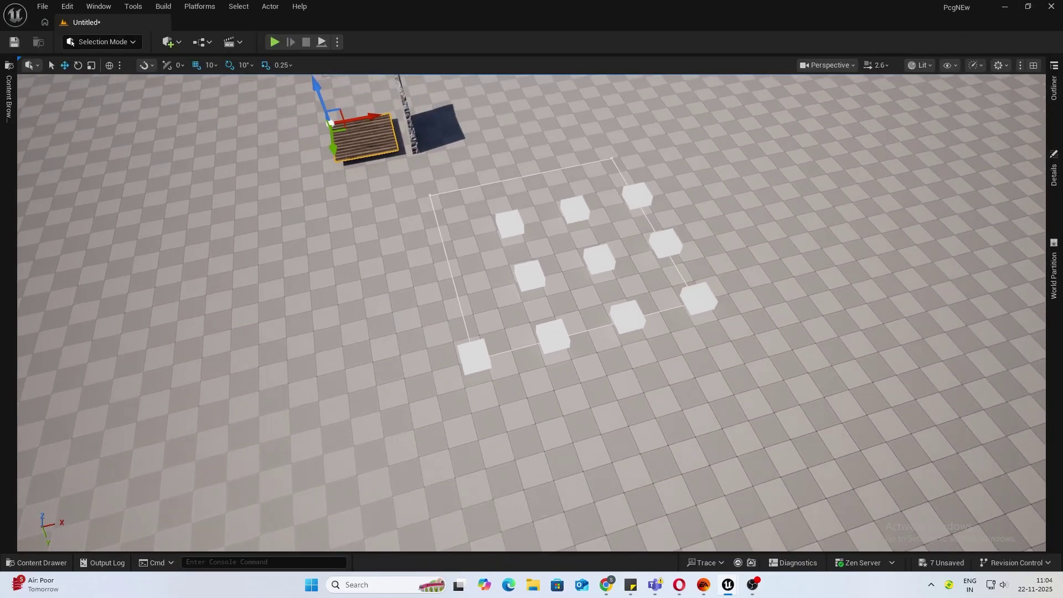
right_drag(621, 229, 32, 229)
key(d)
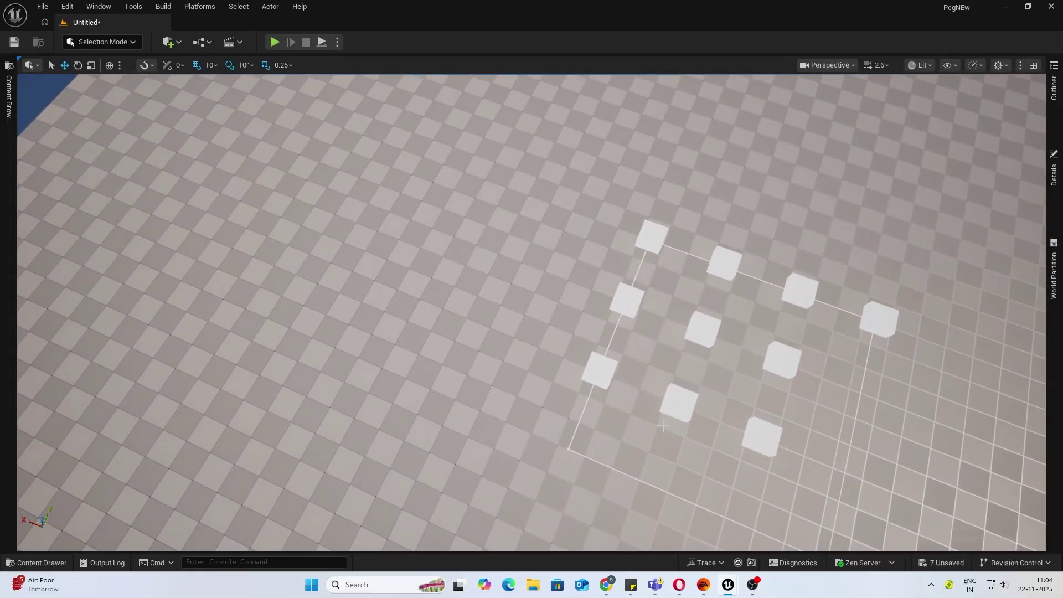
right_drag(662, 427, 665, 427)
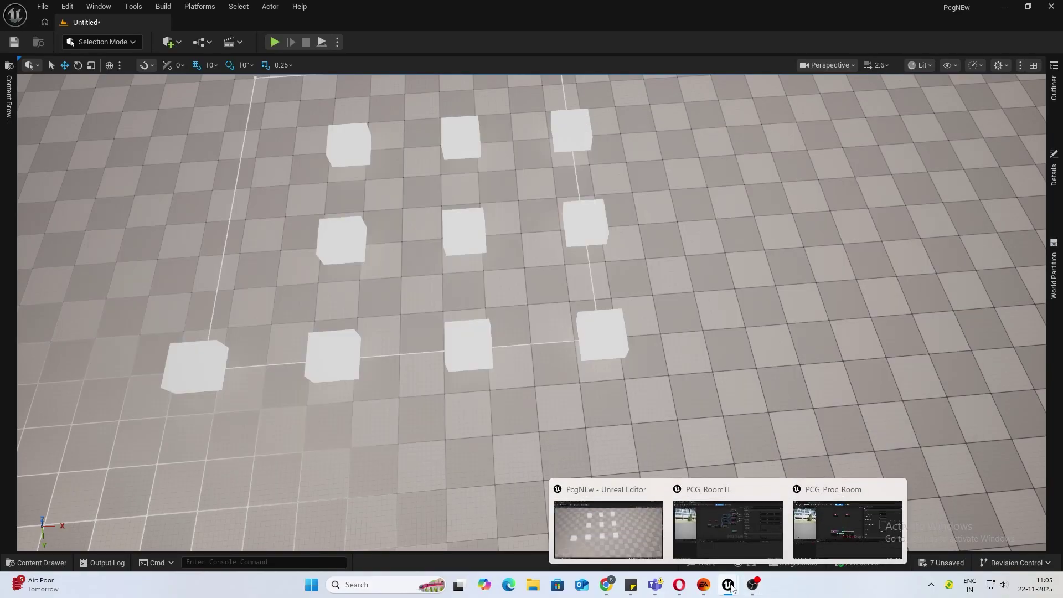
Chain a Transform Points node and a Static Mesh Spawner node after the Spline Sampler in PCG_Proc_Room
mouse_move(725, 581)
click(856, 519)
drag(448, 263, 522, 288)
text(transform p)
key(Return)
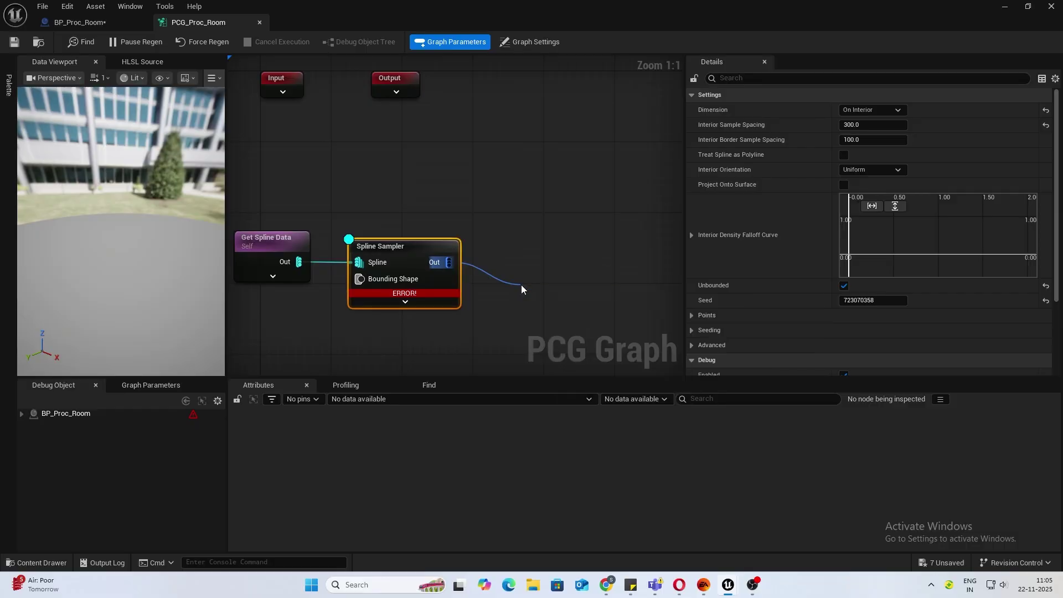
right_drag(619, 265, 474, 258)
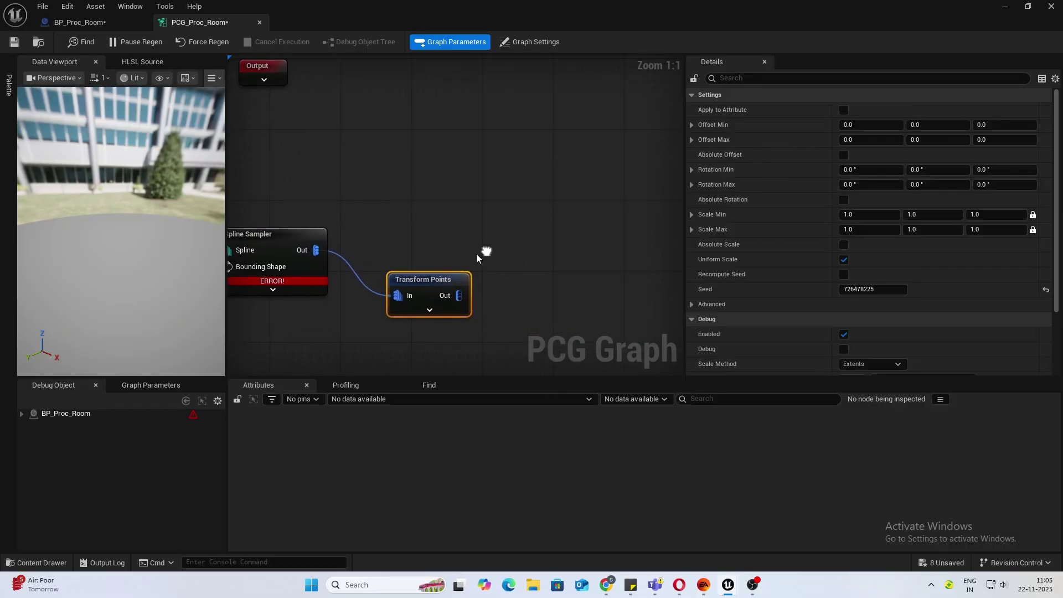
drag(450, 297, 494, 298)
text(stat)
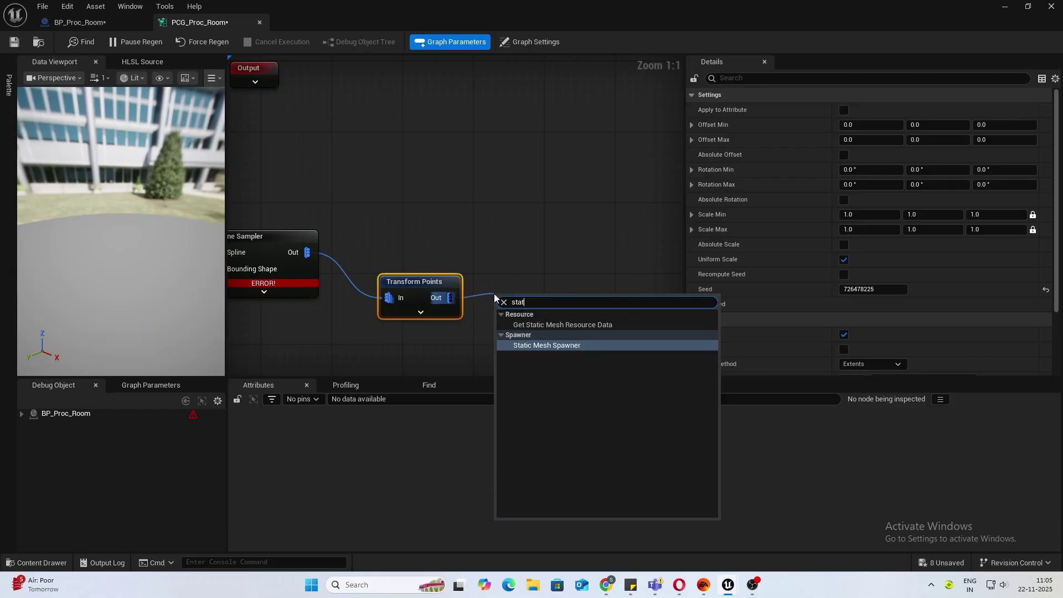
click(538, 346)
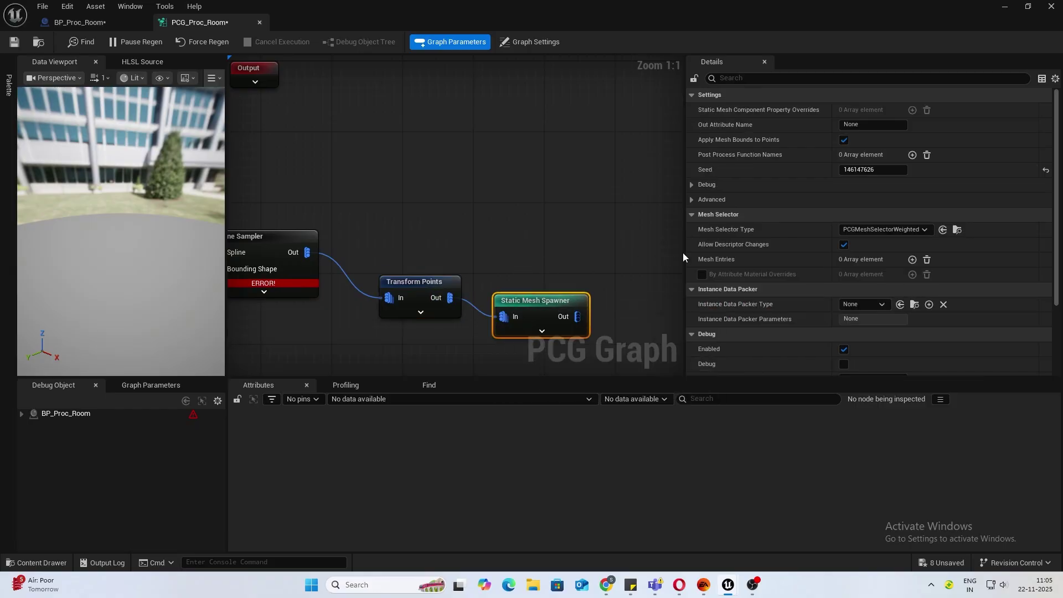
Add a mesh entry using SM_Floor to the Static Mesh Spawner and save the graph
click(912, 259)
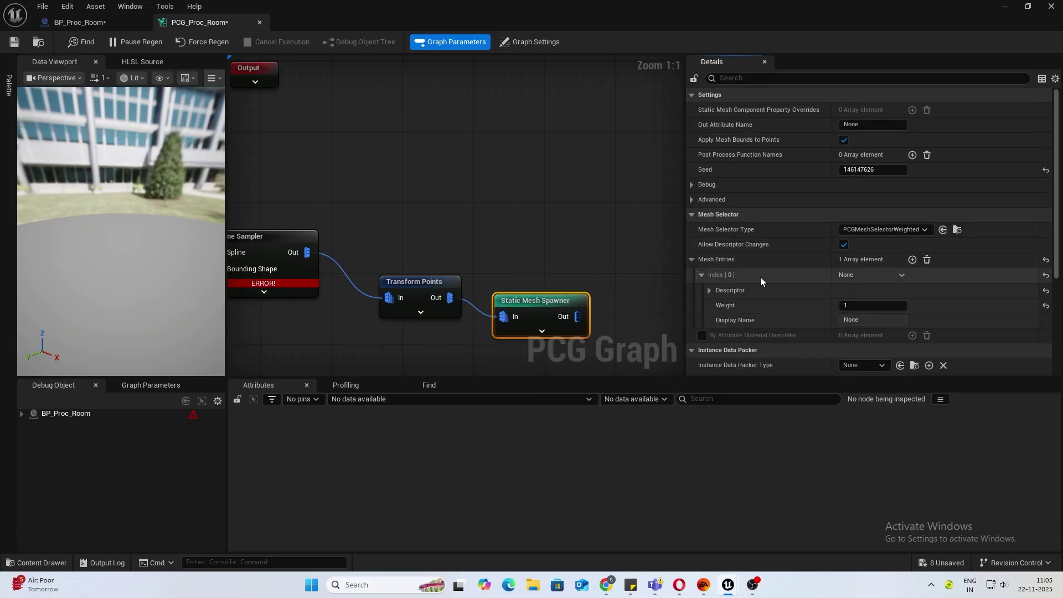
click(710, 292)
scroll(830, 310, down, 2)
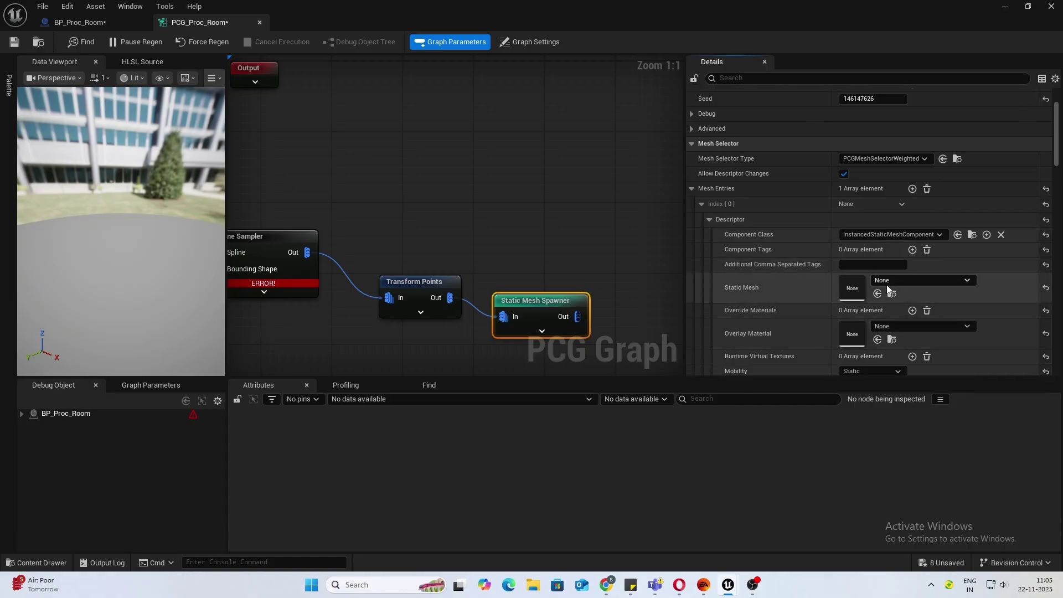
click(890, 281)
text(floor)
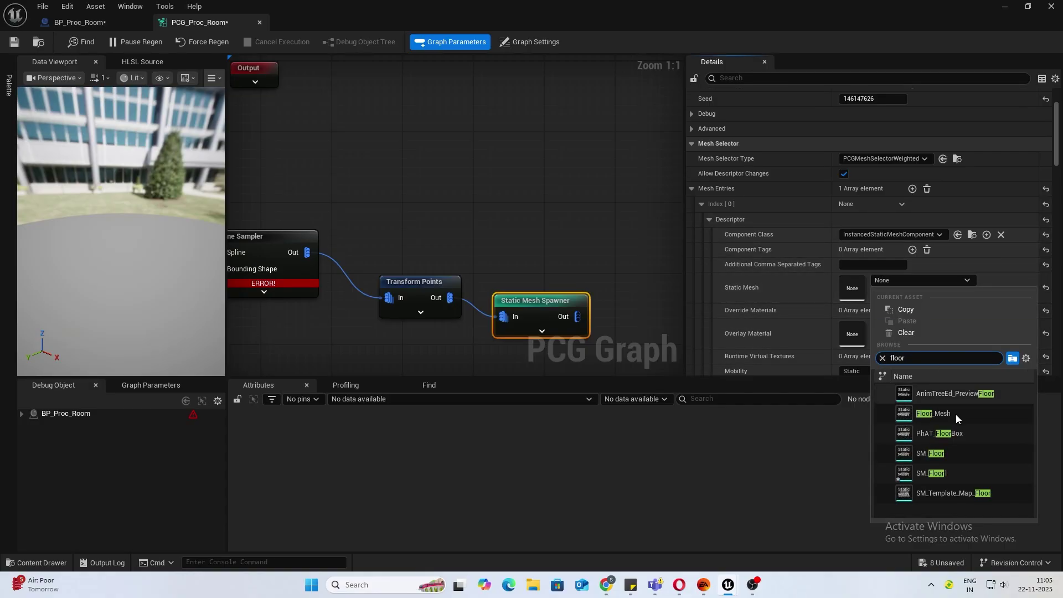
click(930, 453)
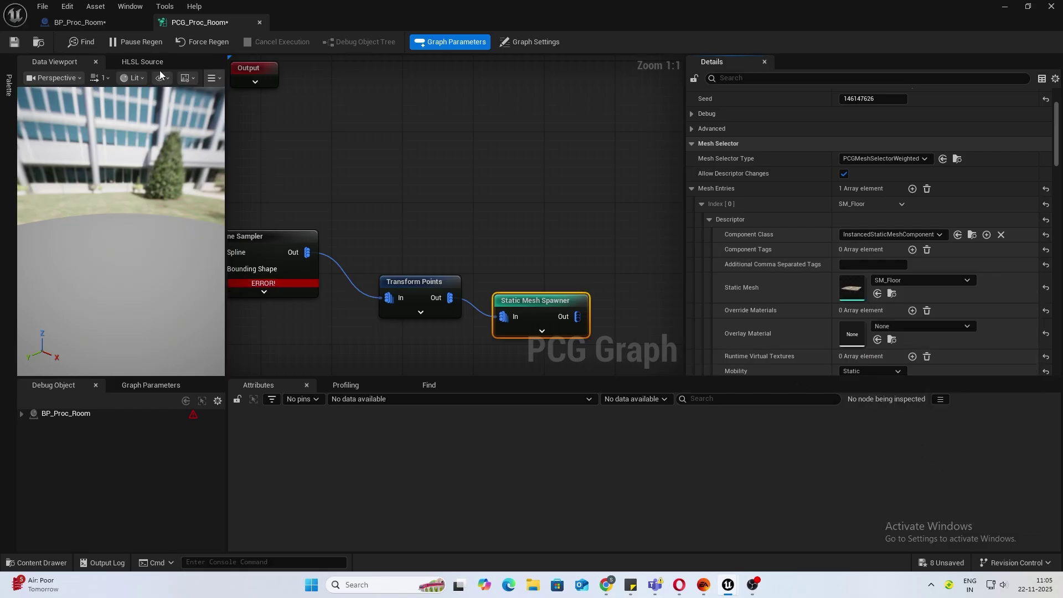
click(19, 44)
Return to the level, select the placed room, and examine how the spawned floor tiles align with the spline and points
click(1007, 6)
right_drag(576, 232, 498, 233)
key(s)
right_drag(612, 325, 499, 326)
click(648, 335)
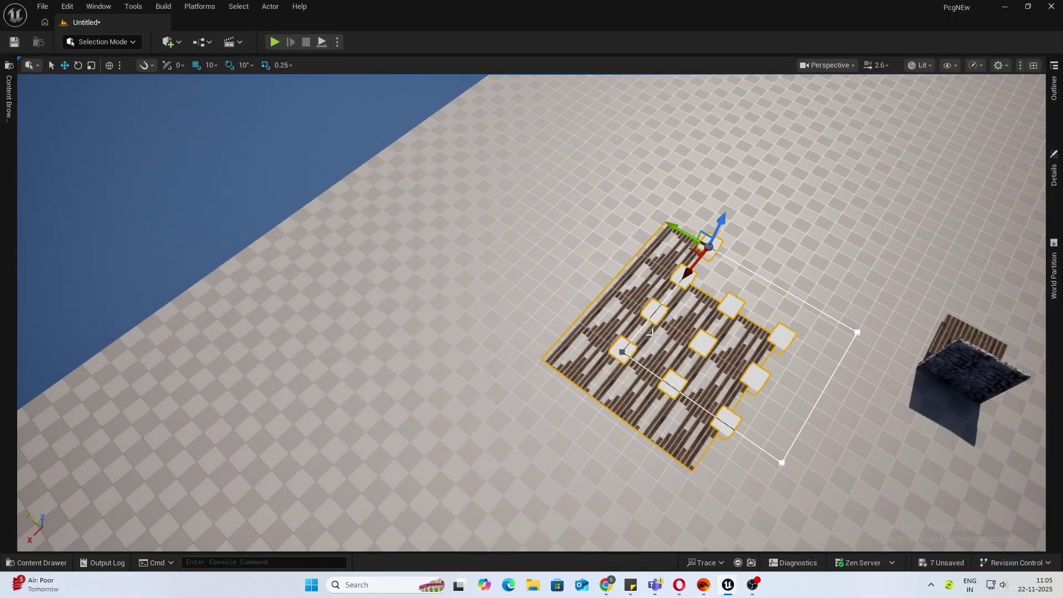
drag(721, 216, 719, 218)
key(a)
right_drag(716, 221, 919, 194)
key(s)
right_drag(609, 210, 490, 274)
right_drag(665, 328, 664, 328)
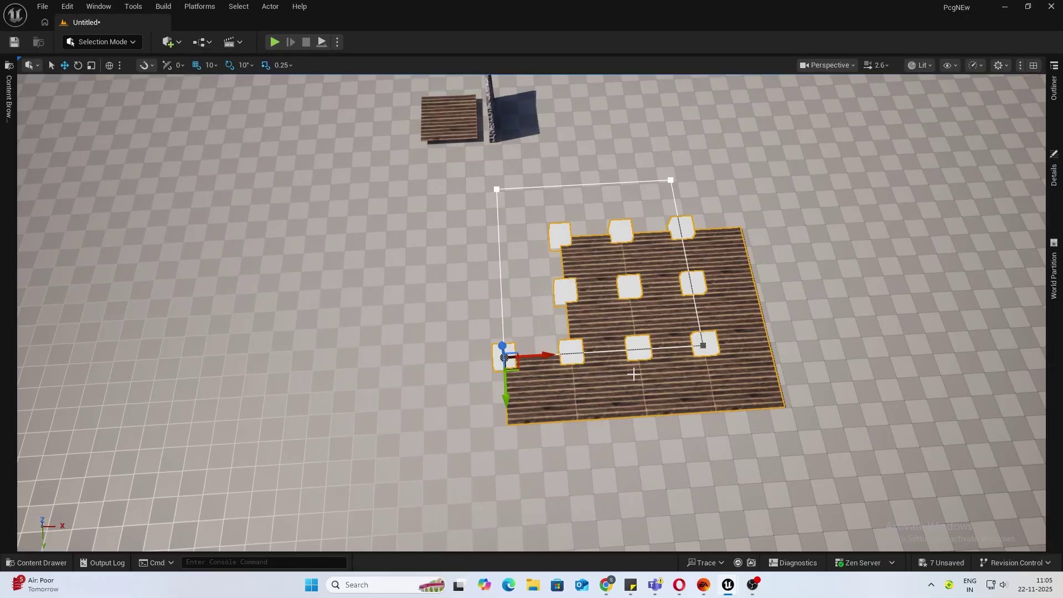
Select the sample floor piece in the level and examine where its pivot lies
click(445, 134)
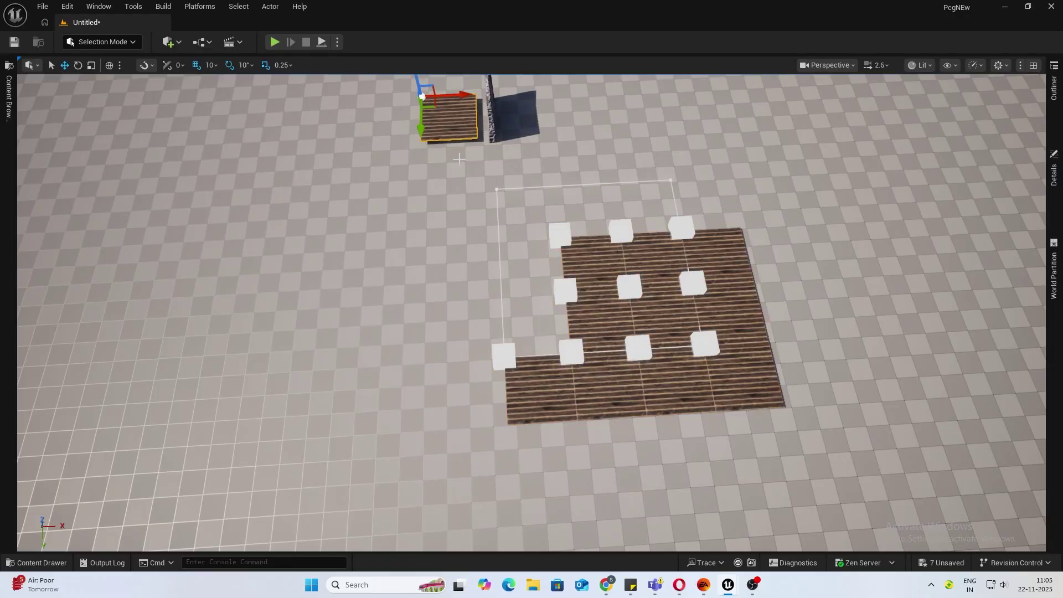
right_drag(444, 134, 444, 133)
right_drag(596, 327, 597, 327)
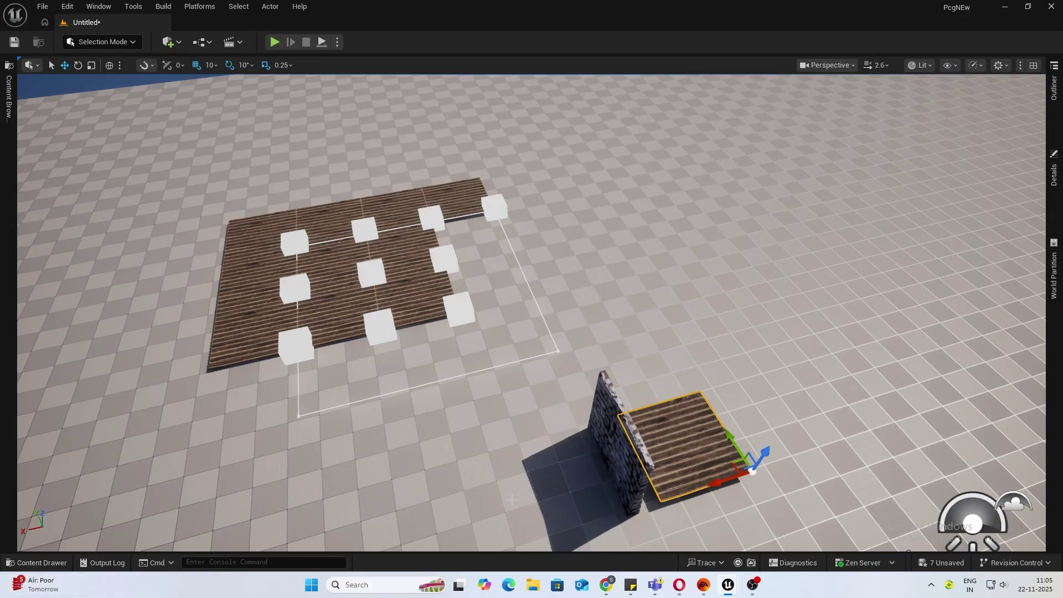
Duplicate the SM_Floor mesh as SM_Floor_PivotCorrect and place the copy in the level beside the room
key(ctrl+space)
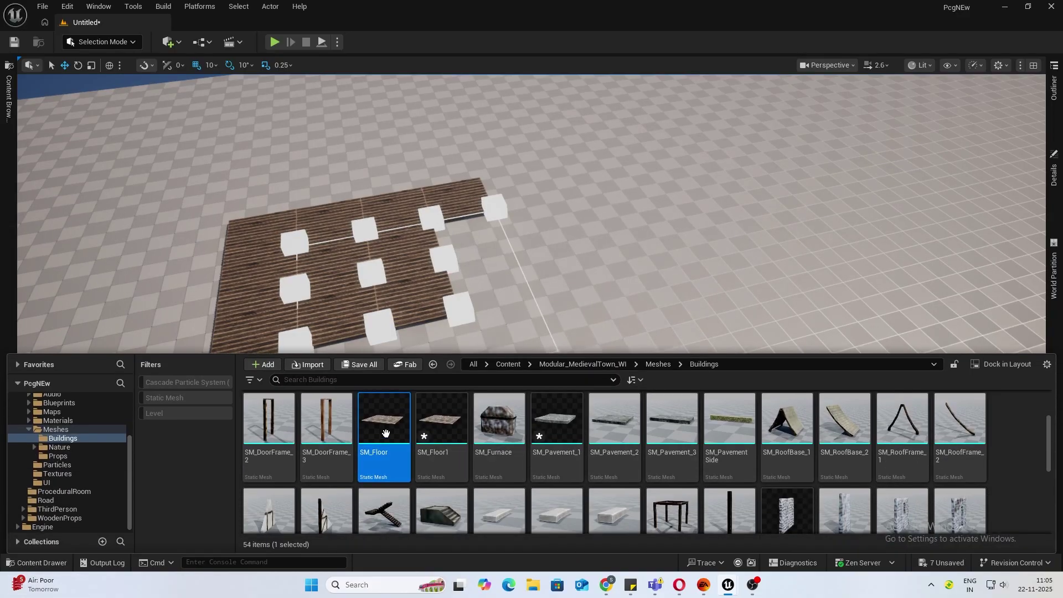
mouse_move(511, 455)
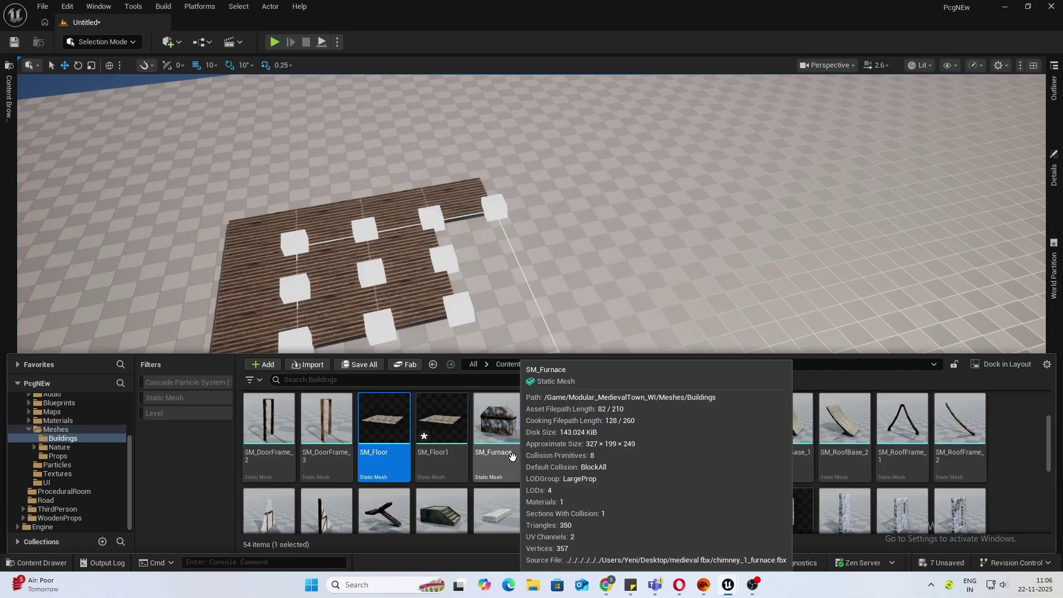
key(ctrl+d)
text(SM_Floor_)
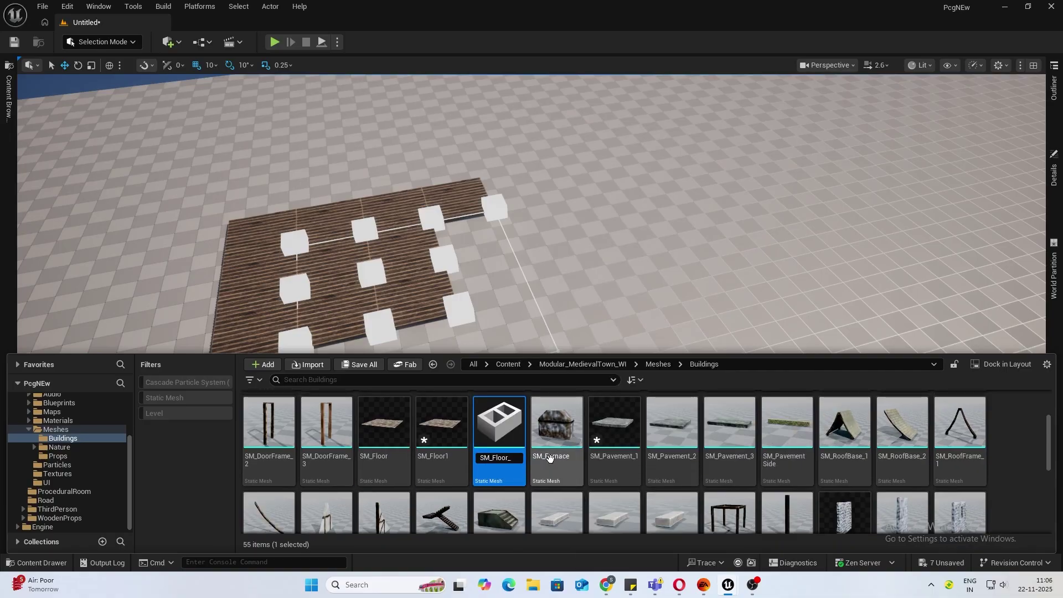
text(PivotCorrect)
key(Return)
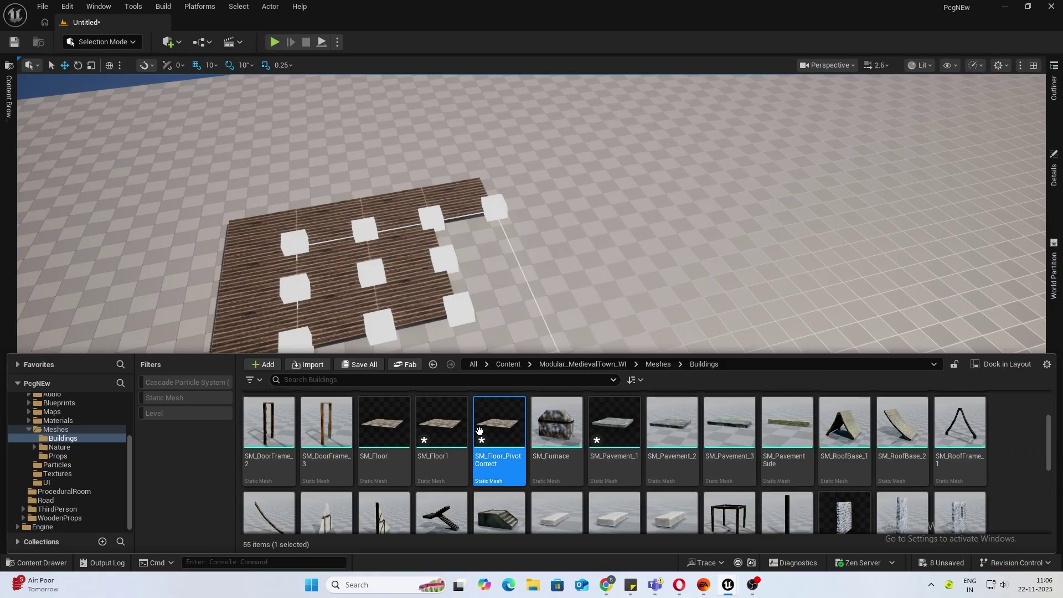
drag(500, 421, 704, 261)
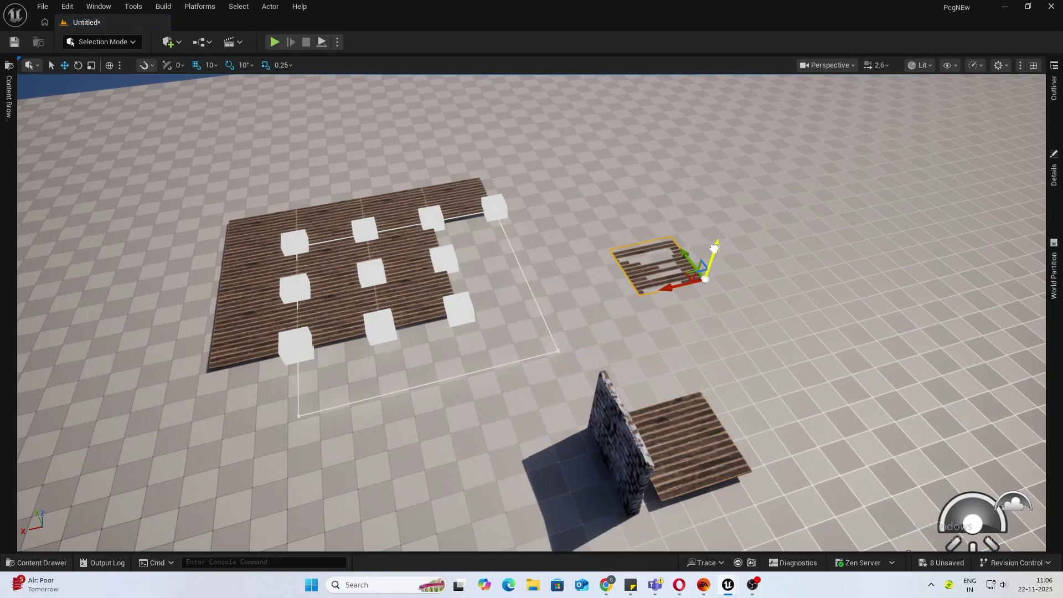
Move the pivot of the duplicated floor mesh to its center with Edit Pivot in Modeling mode, accept, and return to Selection mode
click(107, 45)
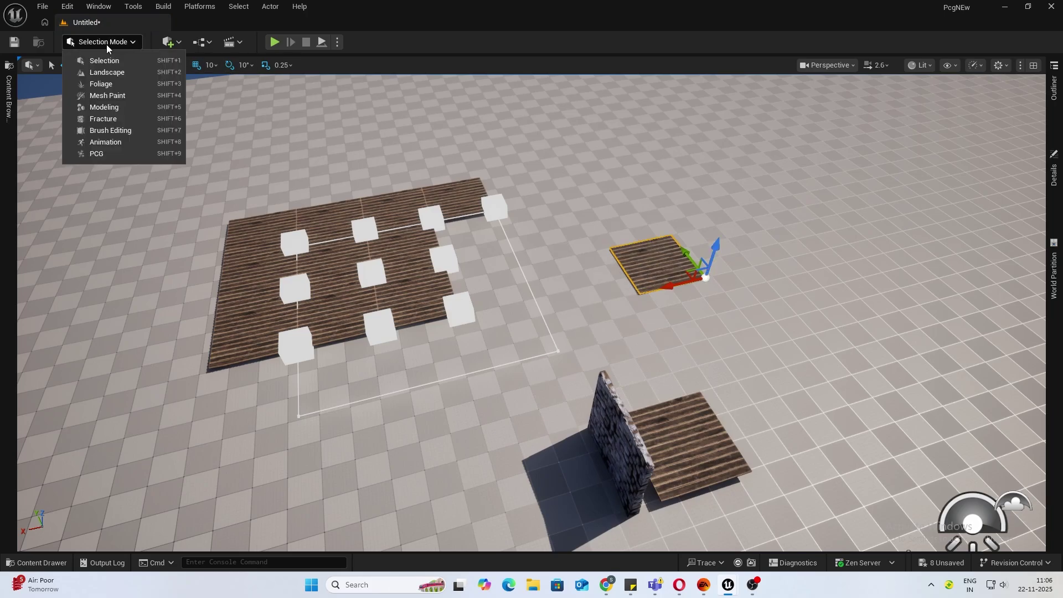
click(110, 106)
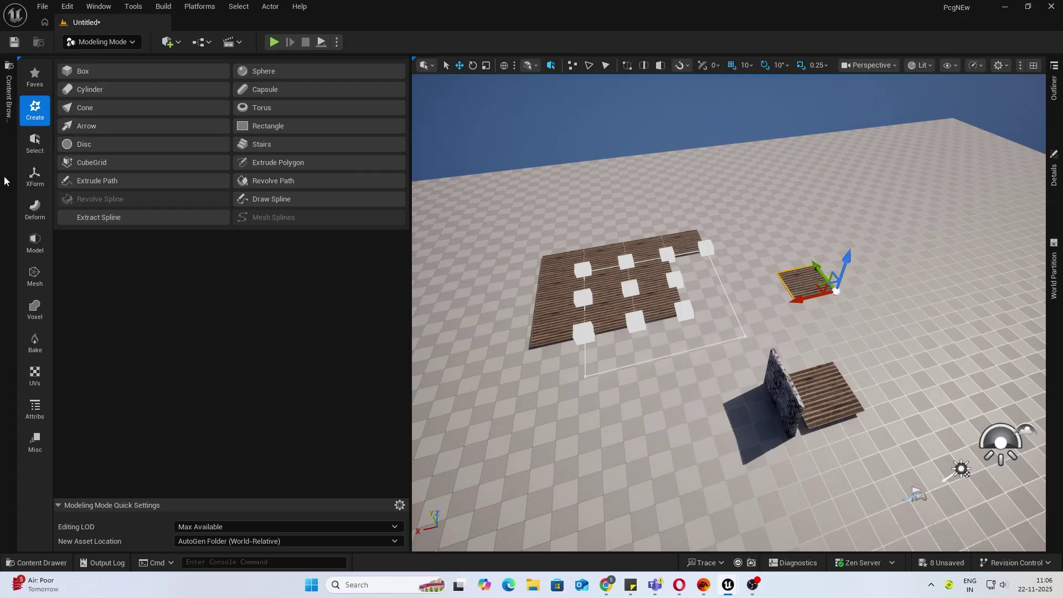
click(27, 176)
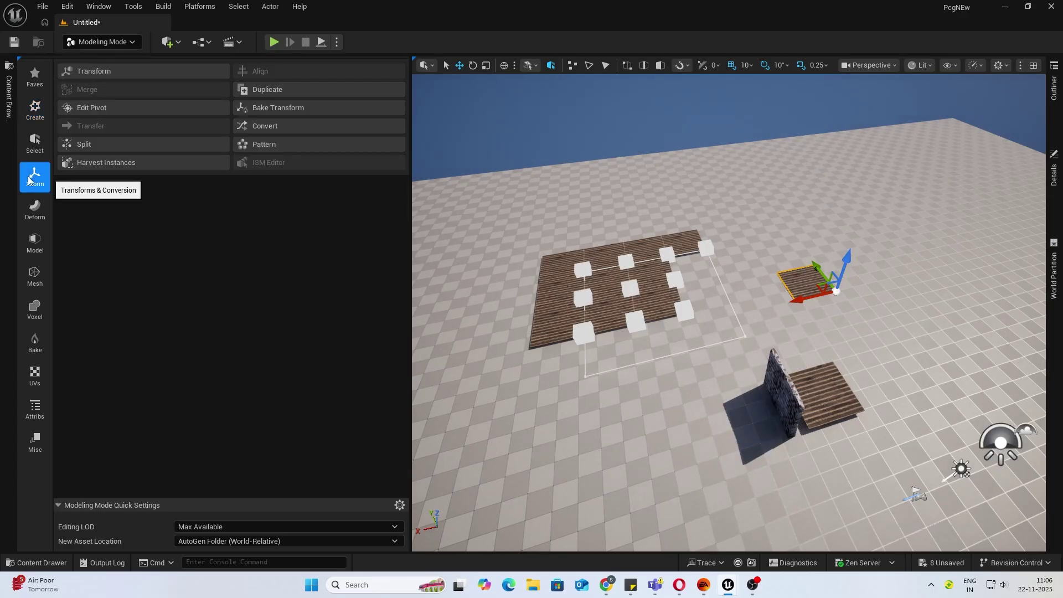
click(87, 108)
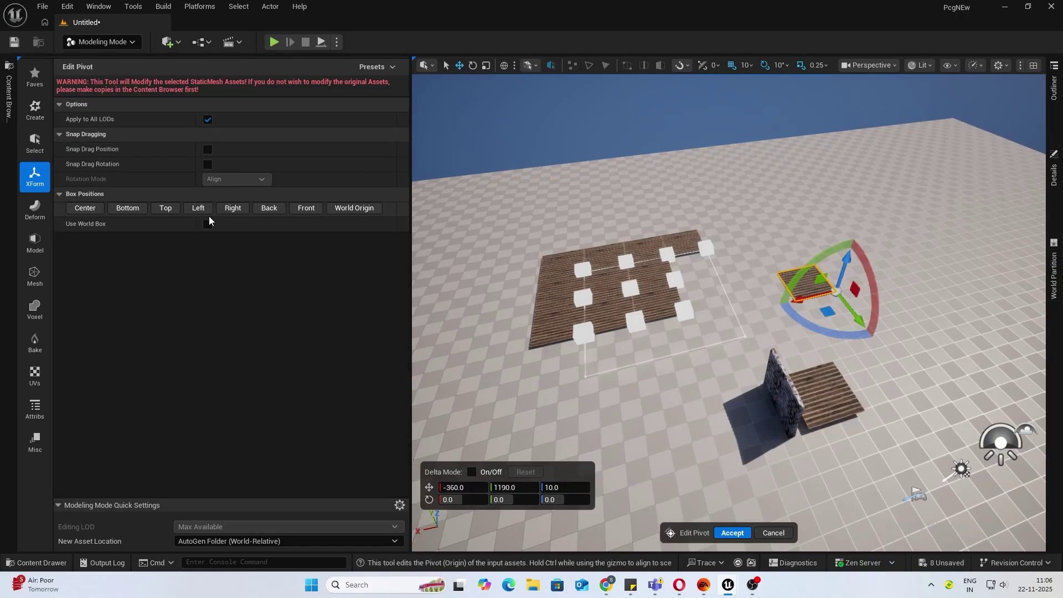
click(85, 209)
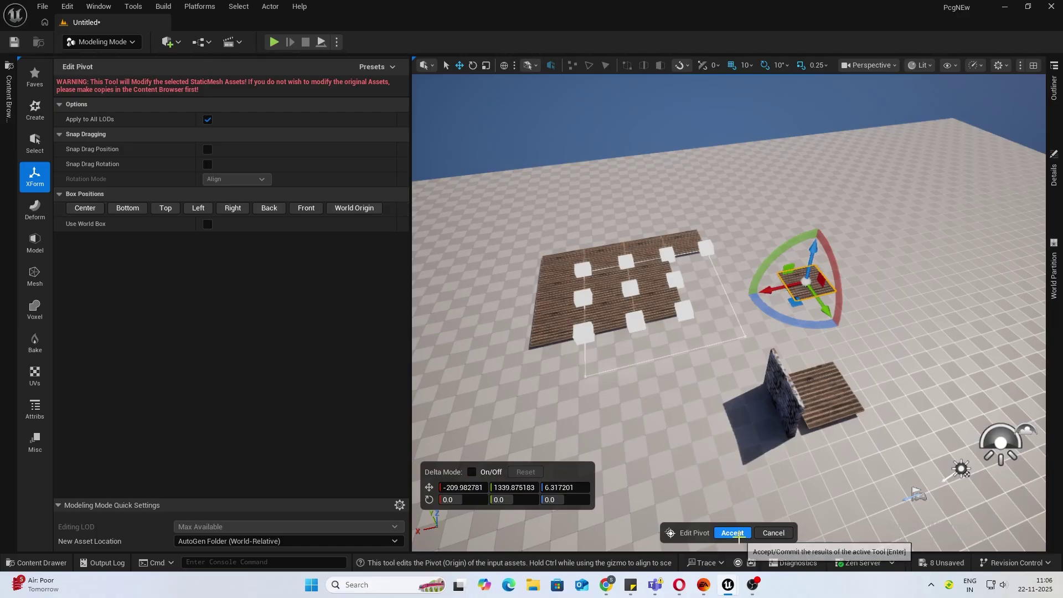
click(731, 533)
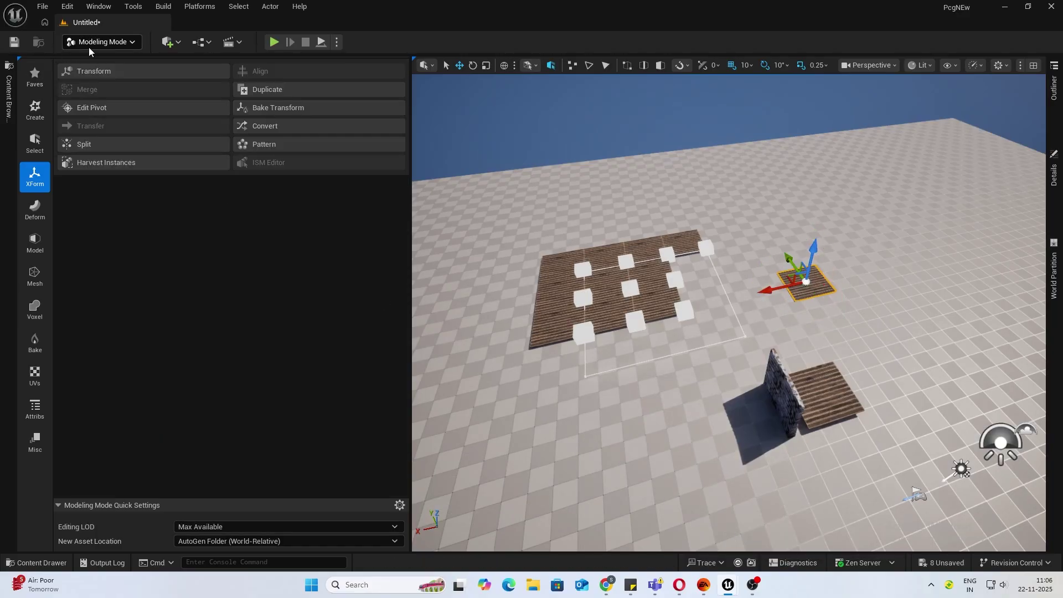
click(91, 43)
click(103, 61)
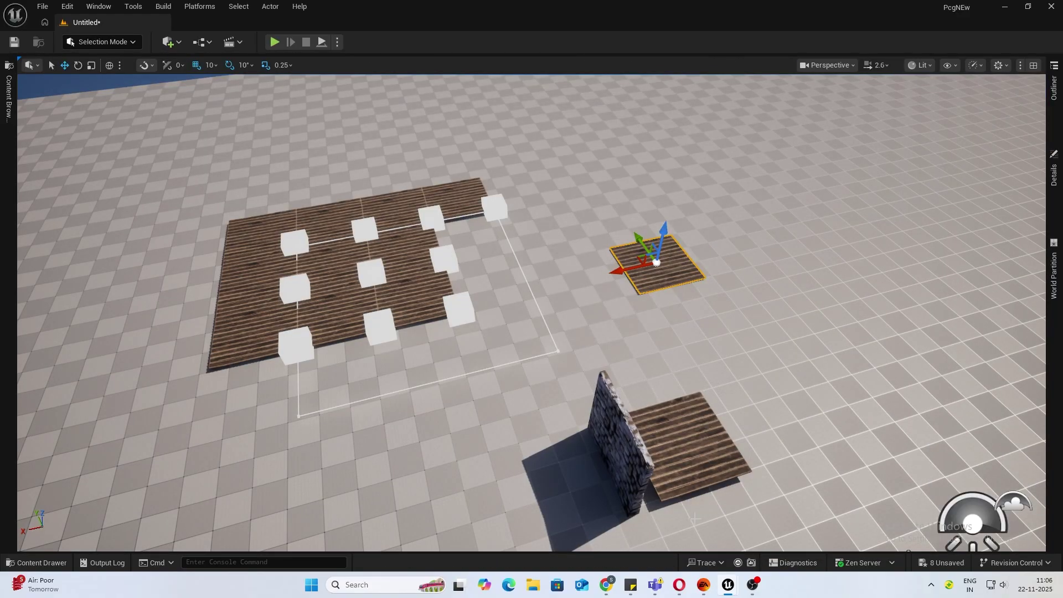
Switch to the PCG_Proc_Room graph, set the Static Mesh Spawner's mesh to SM_Floor_PivotCorrect, and save the graph
mouse_move(730, 585)
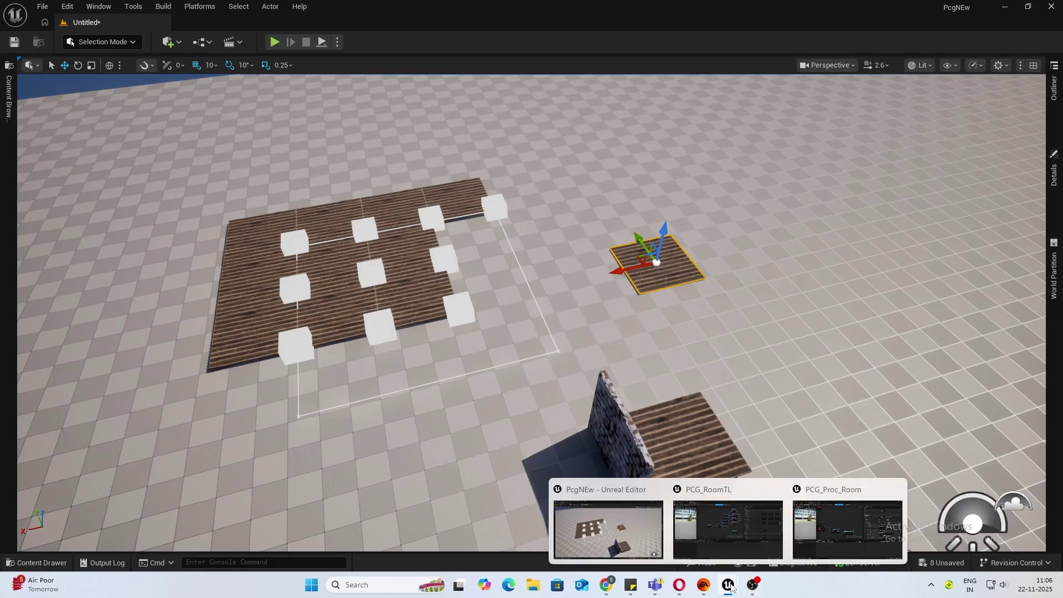
click(810, 560)
click(911, 280)
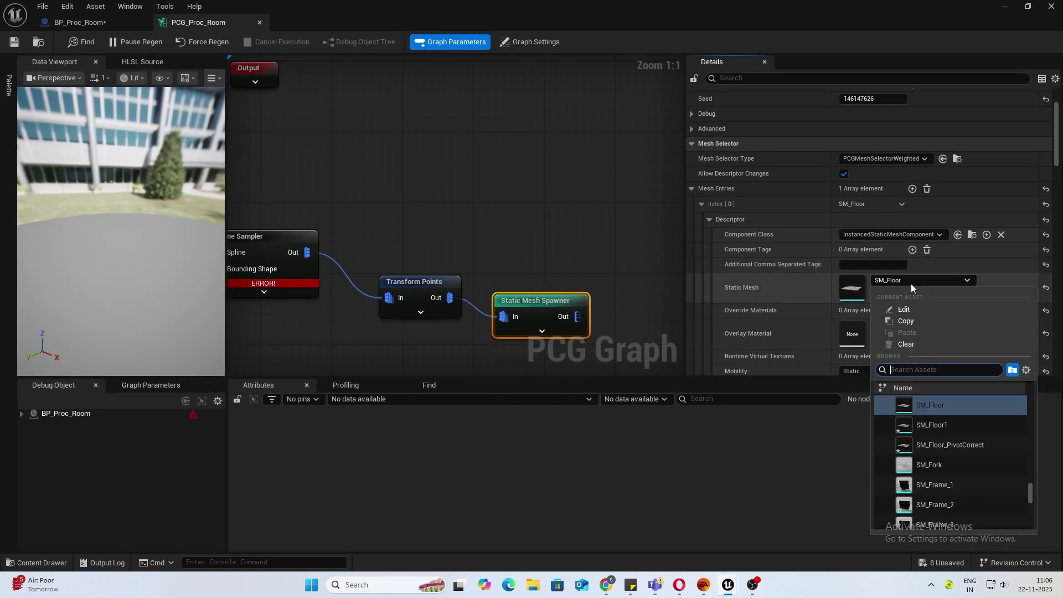
click(965, 445)
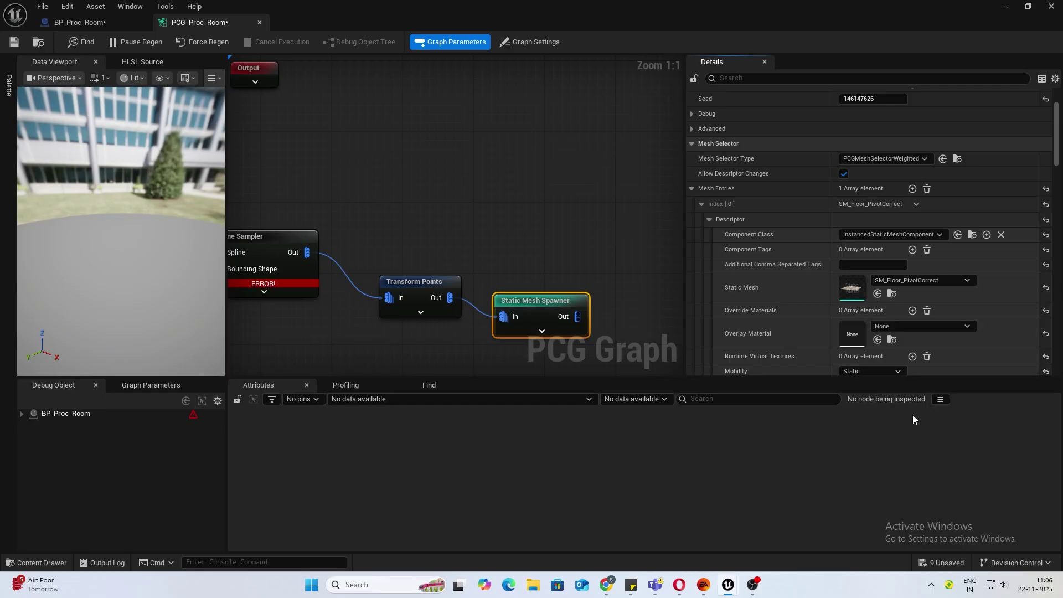
click(14, 41)
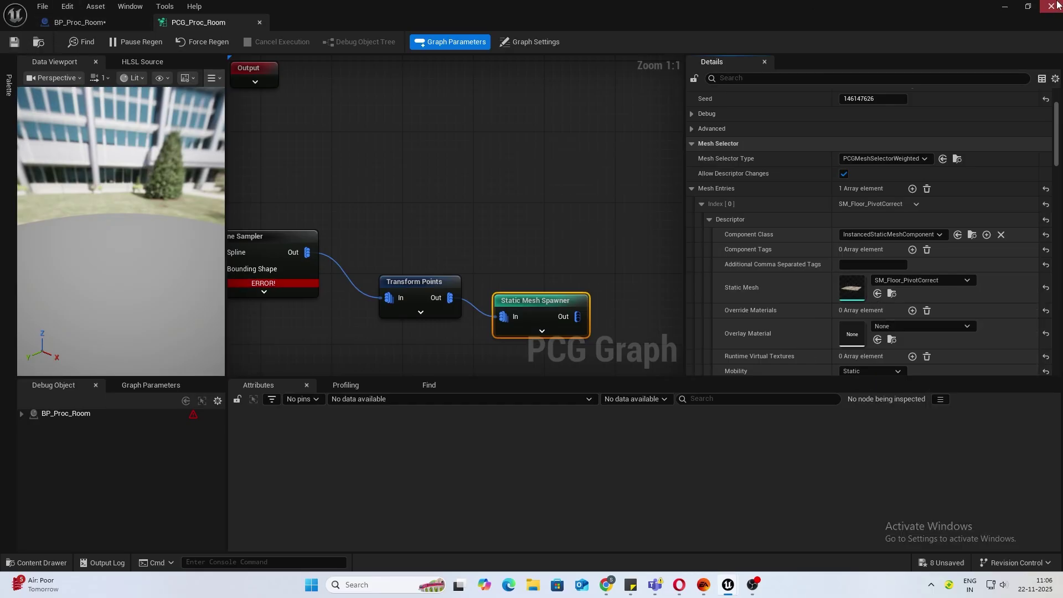
Return to the level, move a corner point of the room's spline outward, and duplicate it to extend the outline
click(1007, 7)
right_drag(500, 352, 606, 430)
key(s)
key(w)
key(s)
click(556, 396)
click(558, 396)
right_drag(558, 397, 487, 392)
drag(612, 425, 460, 462)
alt+drag(481, 414, 443, 222)
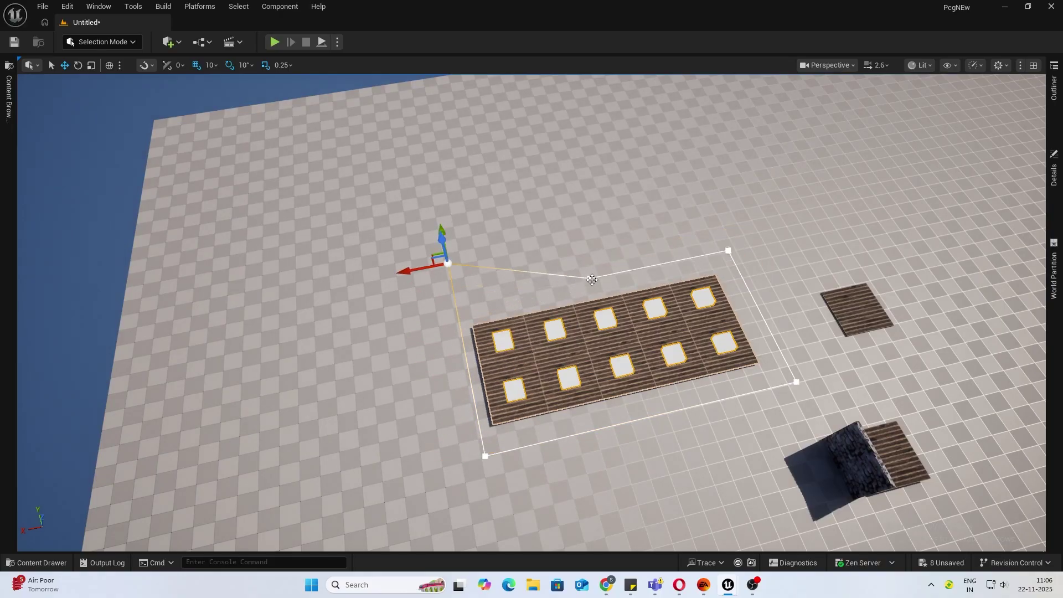
Add another spline point beyond the far edge, reposition its neighbouring points to enlarge the floor outline, and view it without editor overlays
click(592, 279)
alt+drag(581, 249, 533, 109)
click(448, 263)
drag(441, 229, 422, 128)
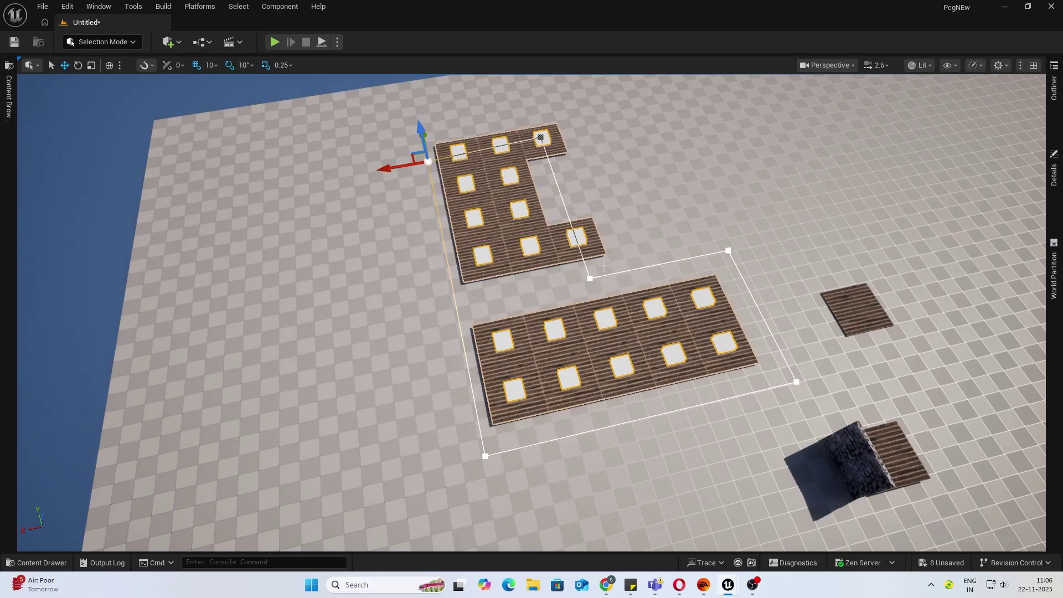
click(589, 279)
drag(556, 284, 661, 194)
right_drag(673, 226, 625, 279)
drag(652, 265, 627, 363)
key(g)
right_drag(628, 364, 554, 319)
key(s)
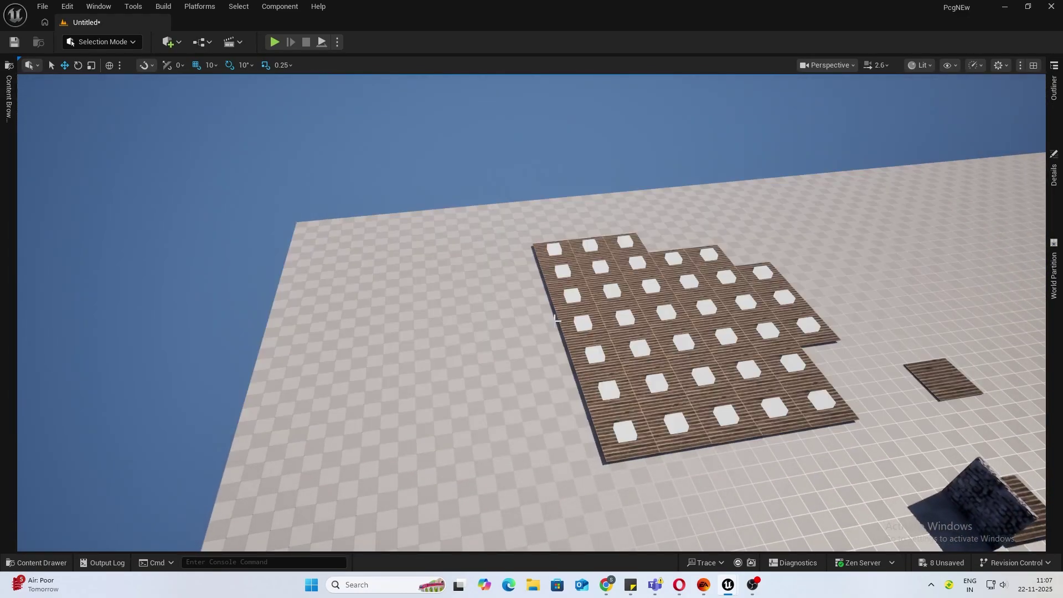
Disable the Spline Sampler's debug display in PCG_Proc_Room, save the graph, and check the floor in the level
key(alt+Tab)
key(alt+Tab)
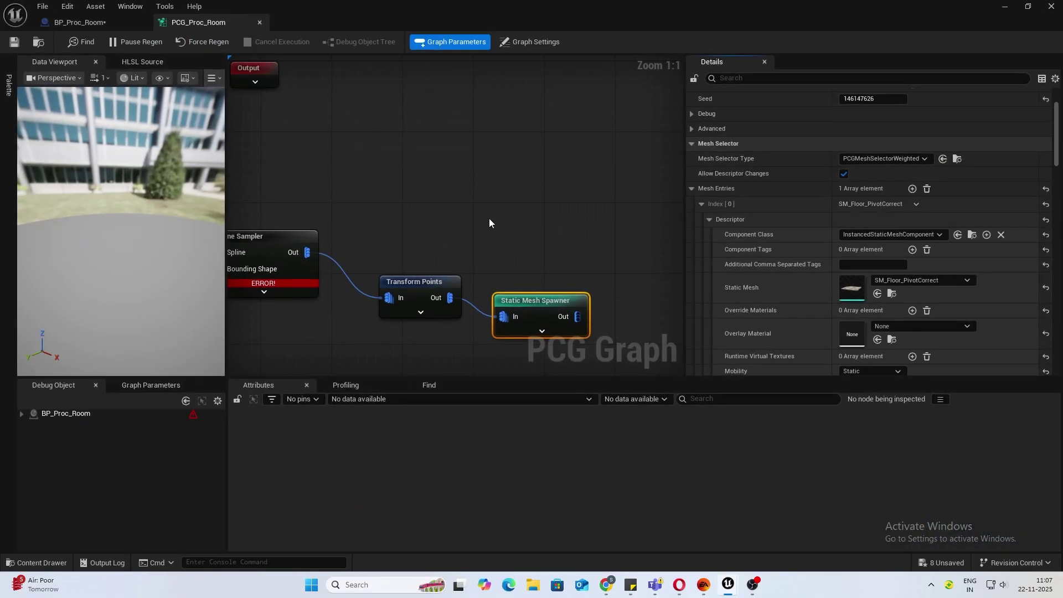
right_drag(375, 200, 441, 197)
click(444, 291)
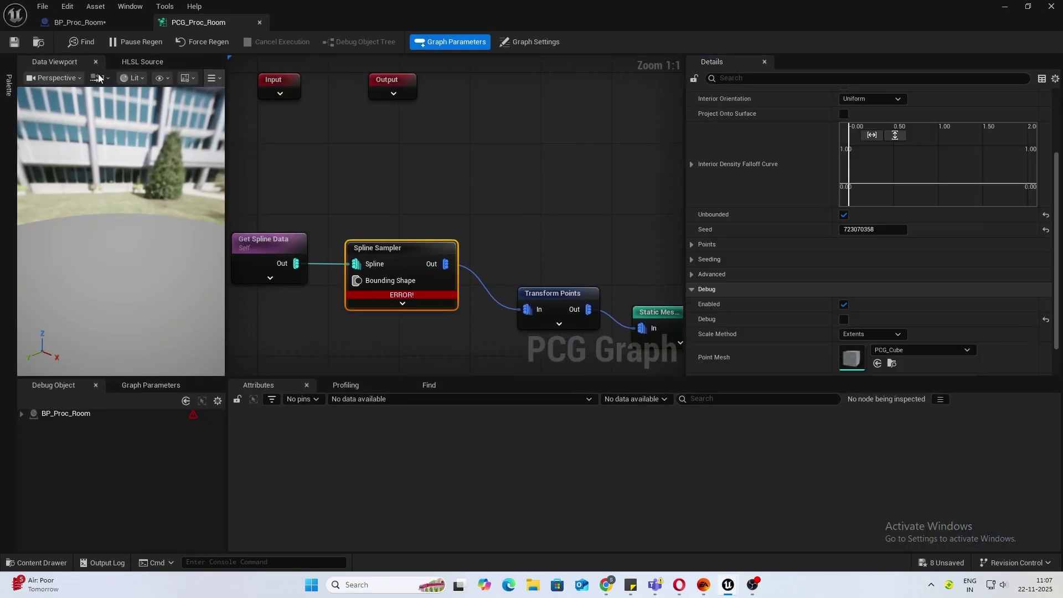
click(15, 43)
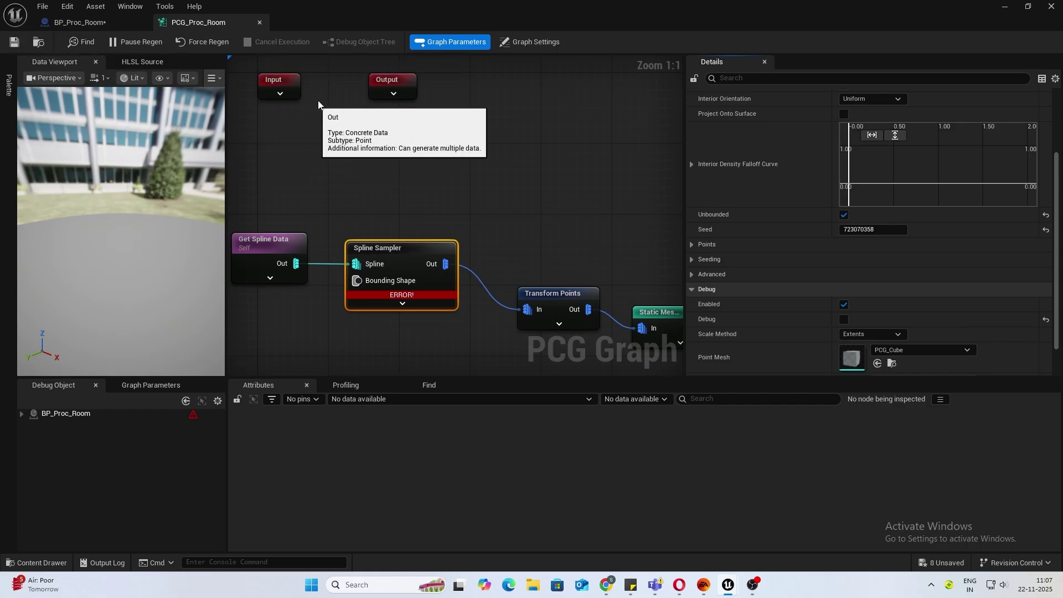
click(553, 294)
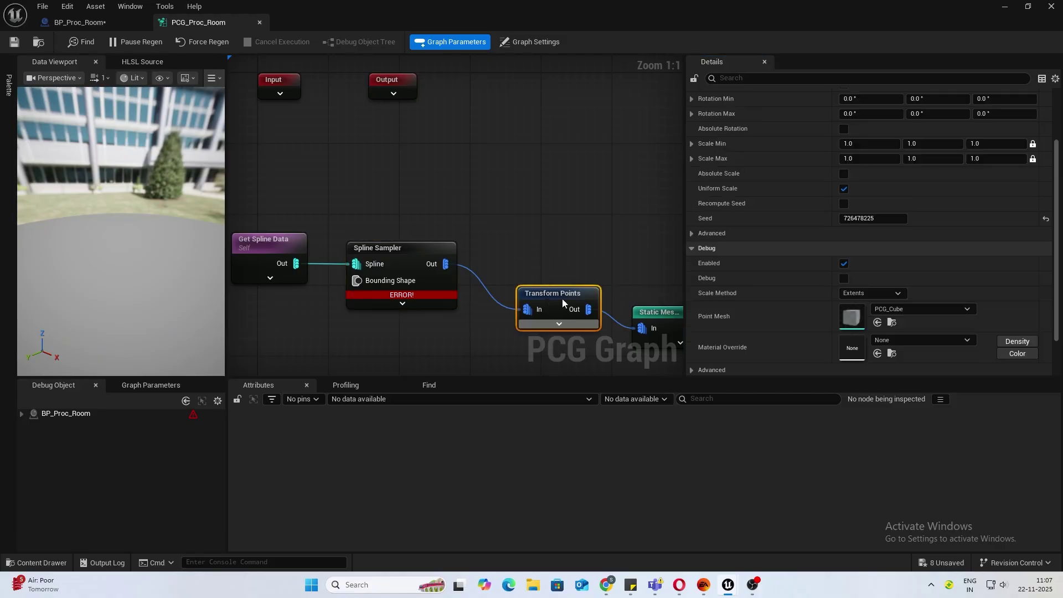
right_drag(529, 182, 513, 222)
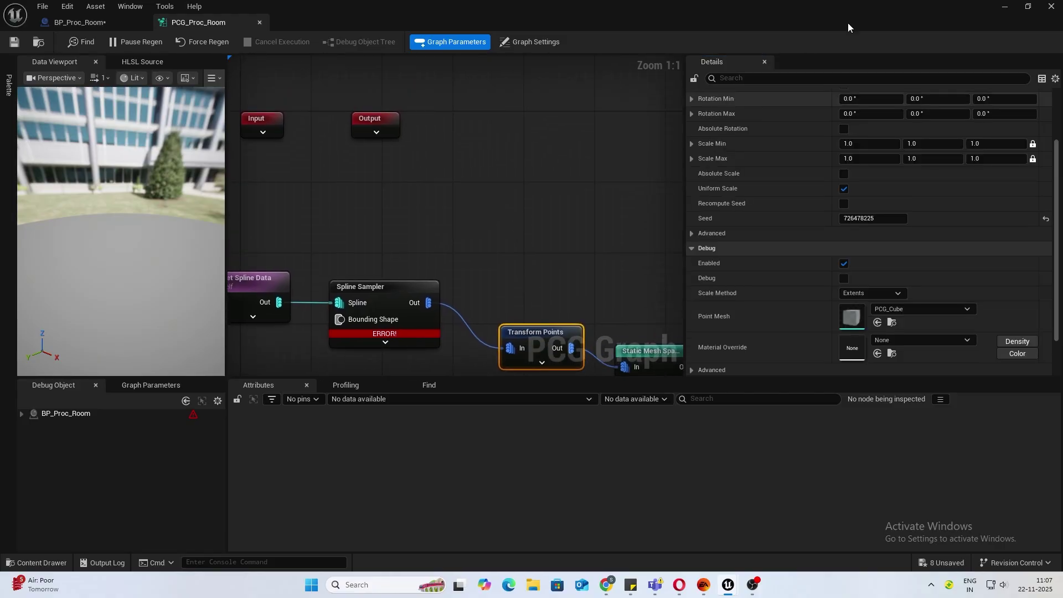
click(1003, 6)
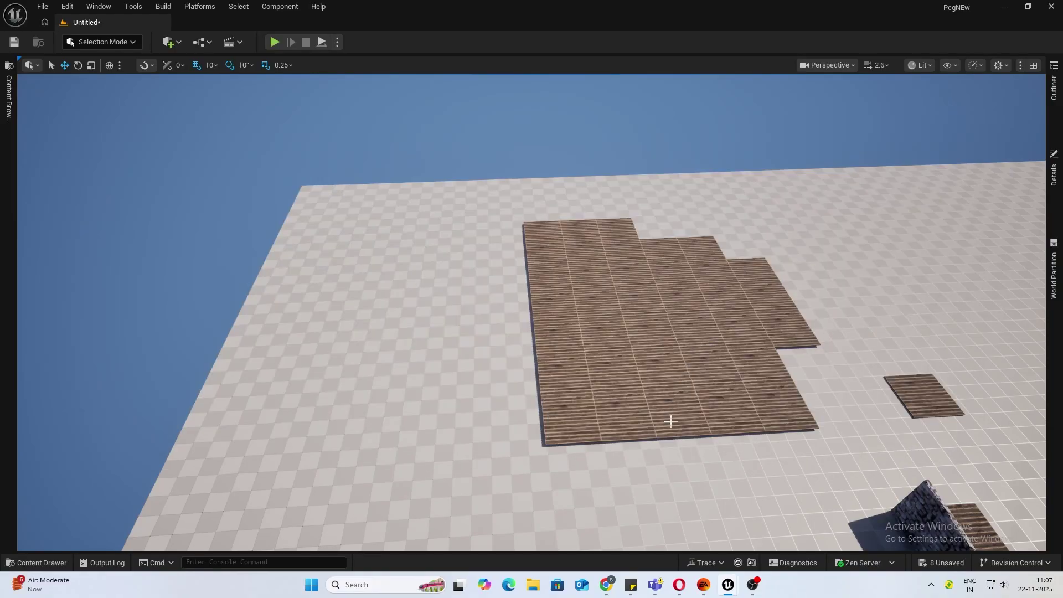
Return to the PCG_Proc_Room graph and paste four copies of the Transform Points node above the existing node chain
right_click(728, 590)
click(738, 595)
mouse_move(730, 589)
click(845, 533)
right_drag(493, 122, 466, 194)
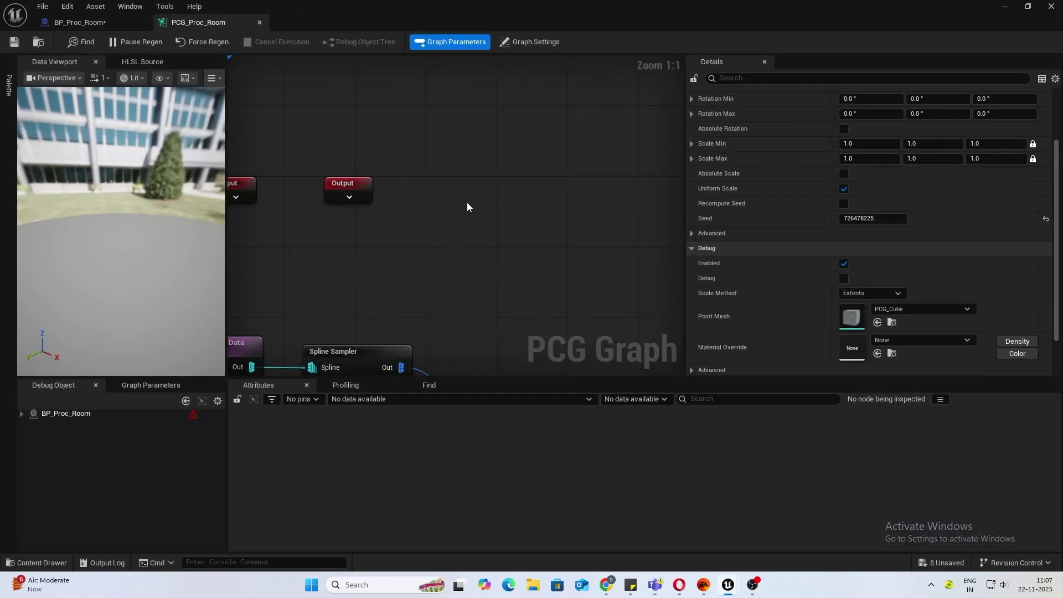
key(ctrl+v)
key(ctrl+v)
key(ctrl+v)
key(ctrl+v)
Connect the Spline Sampler's output to the inputs of the four new Transform Points nodes
right_drag(427, 304, 448, 254)
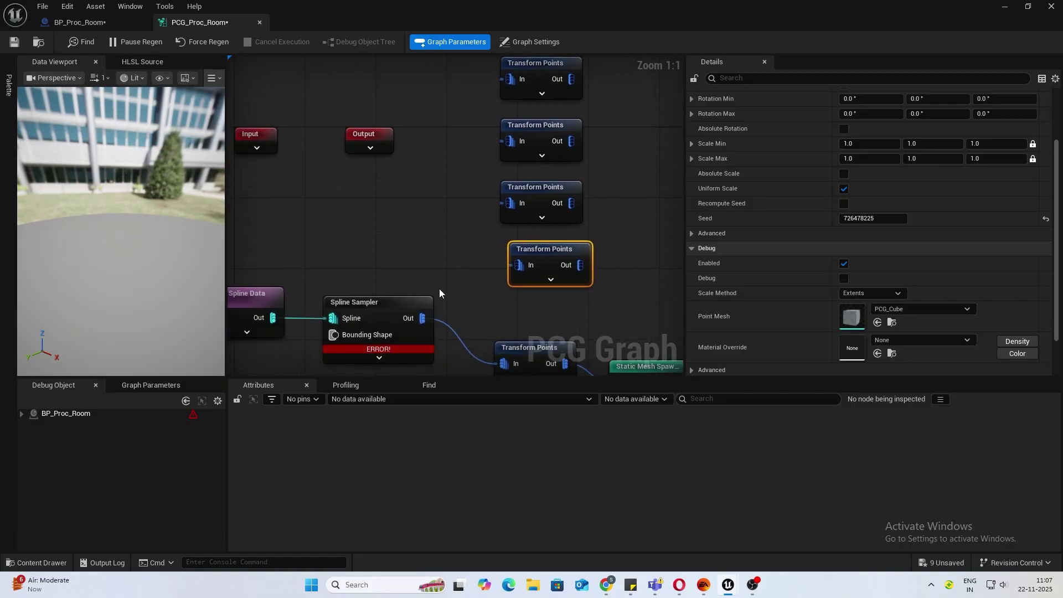
drag(422, 318, 503, 82)
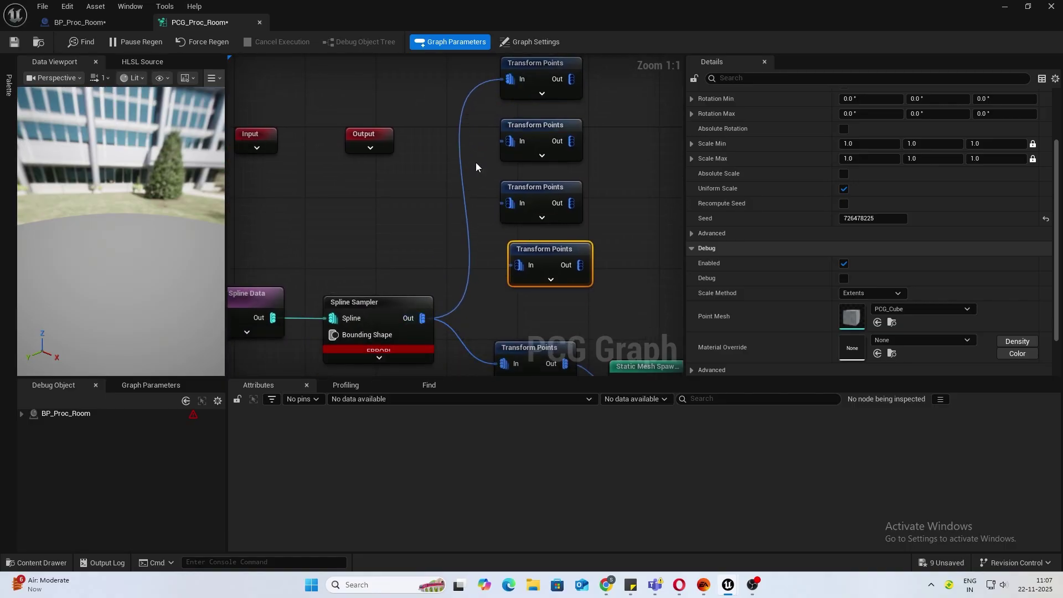
drag(423, 318, 518, 146)
drag(422, 318, 522, 262)
Examine the first new Transform Points node's offset settings and the Spline Sampler's interior sample spacing
right_drag(550, 218, 491, 330)
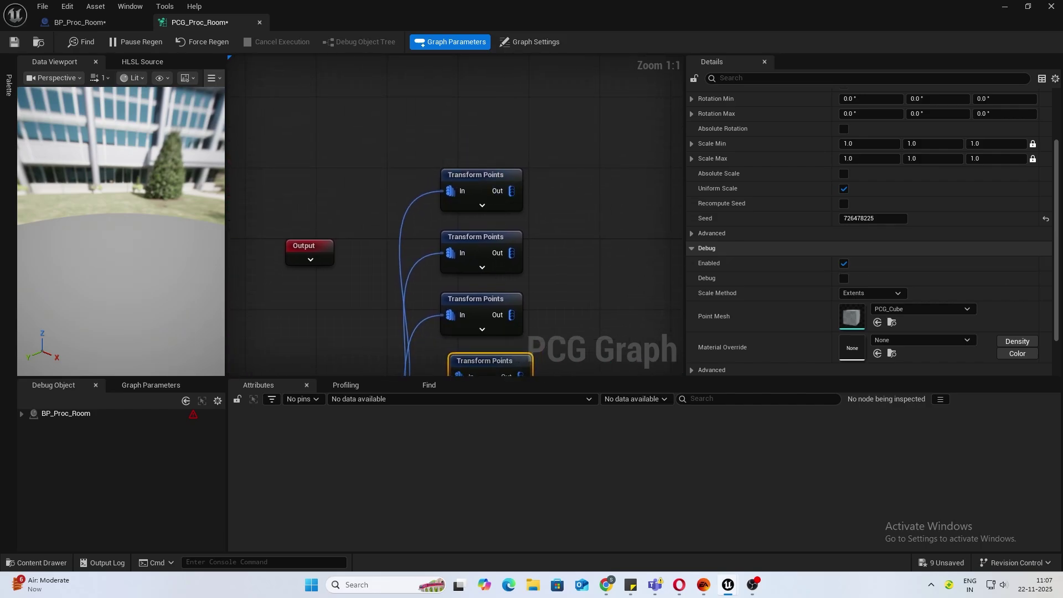
click(493, 183)
right_drag(569, 252, 617, 105)
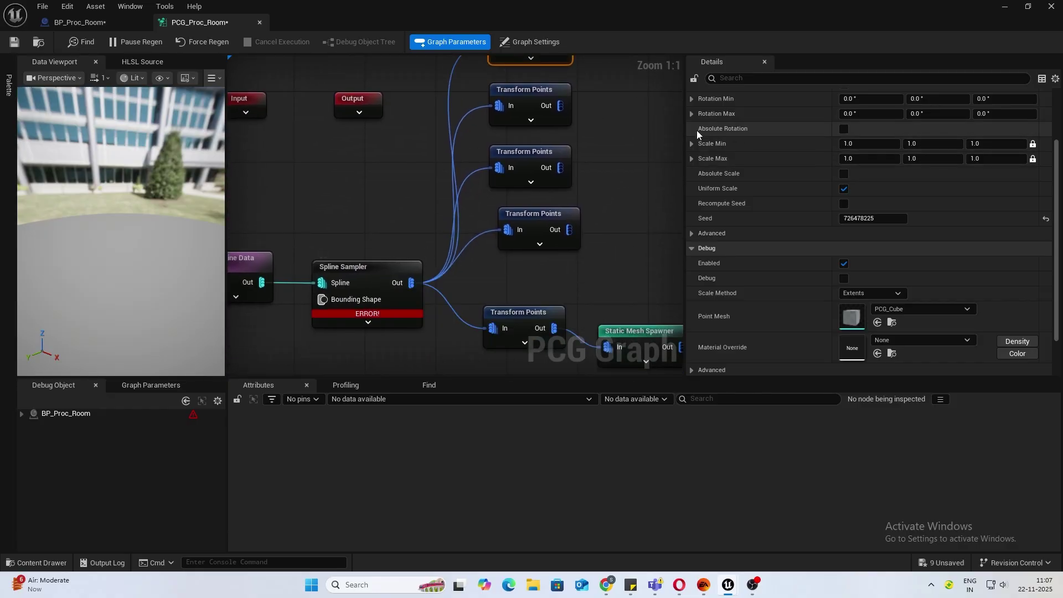
right_drag(662, 141, 624, 266)
scroll(812, 171, up, 3)
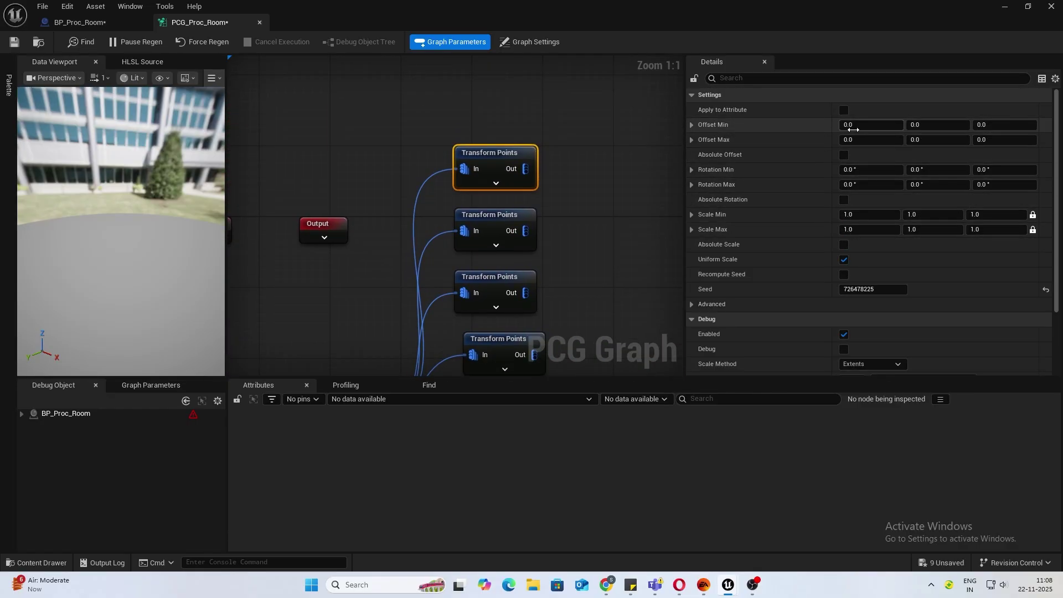
click(875, 126)
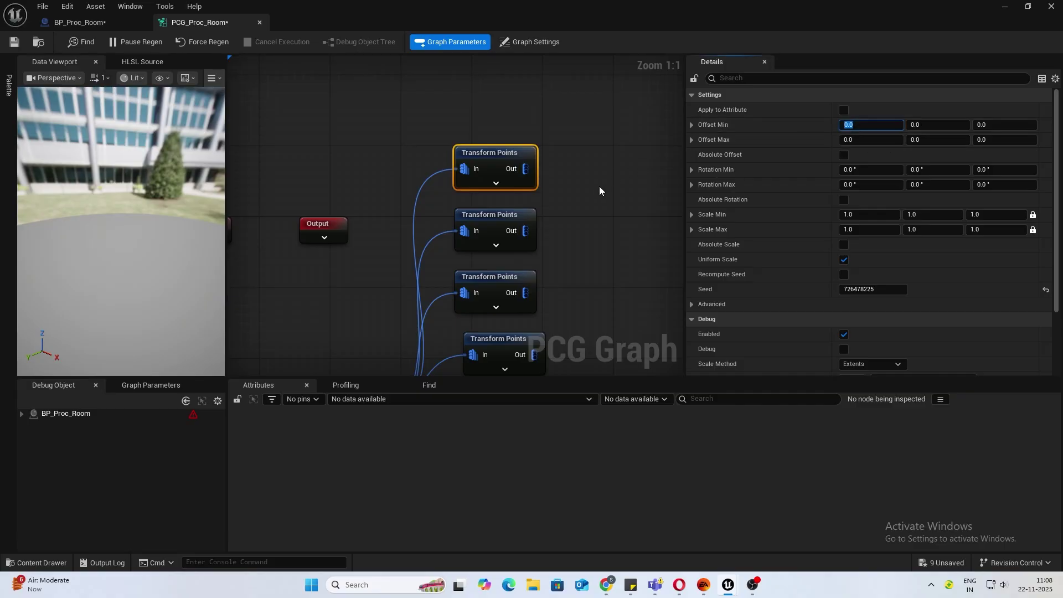
right_drag(599, 186, 640, 106)
click(372, 316)
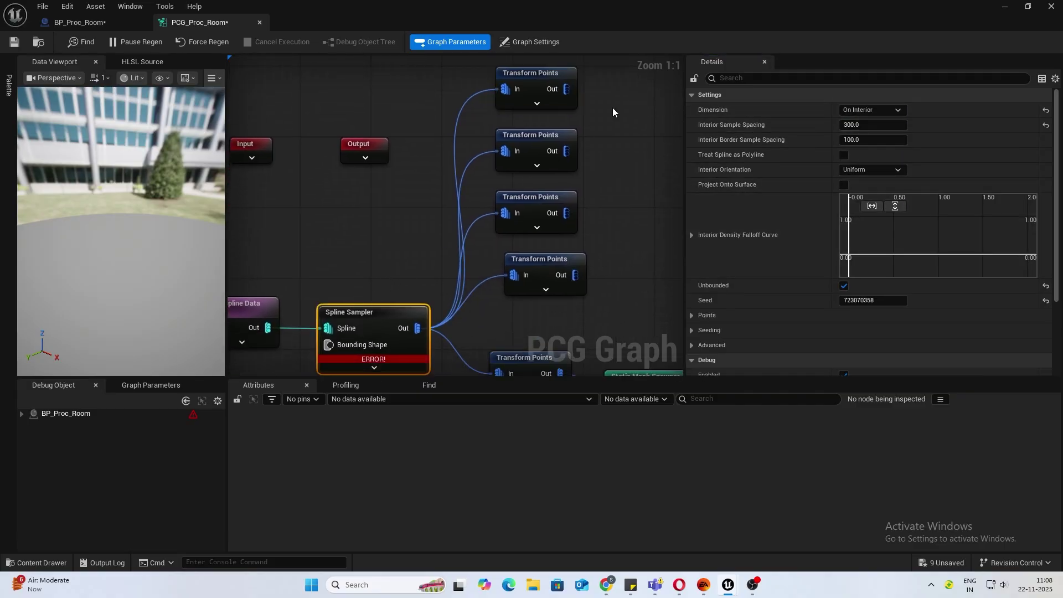
Set the X component of Offset Min and Offset Max to 150 on the first new Transform Points node
click(526, 80)
click(855, 127)
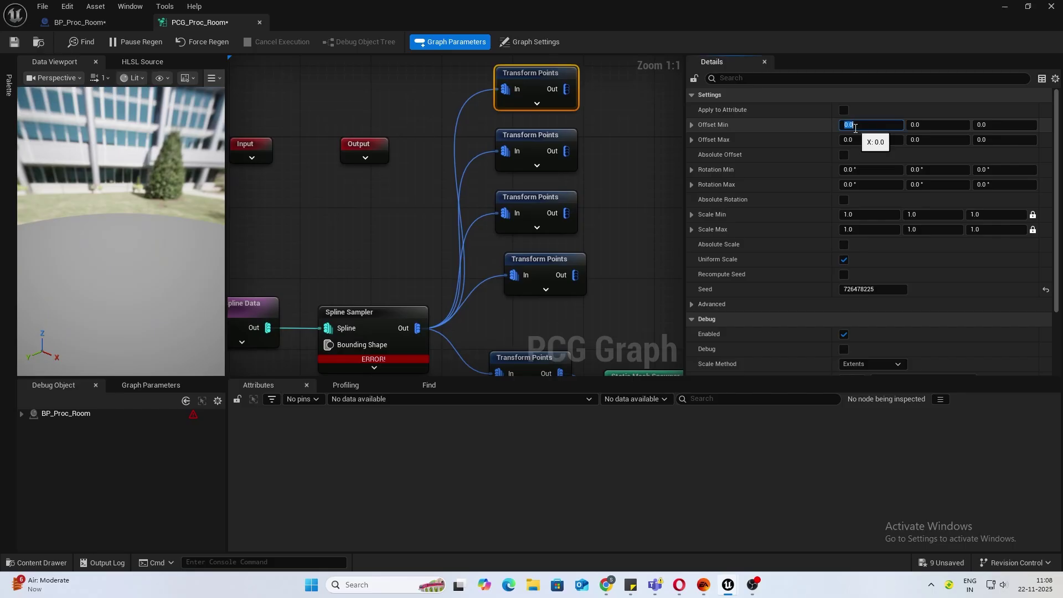
key(Tab)
key(Tab)
key(Tab)
text(150)
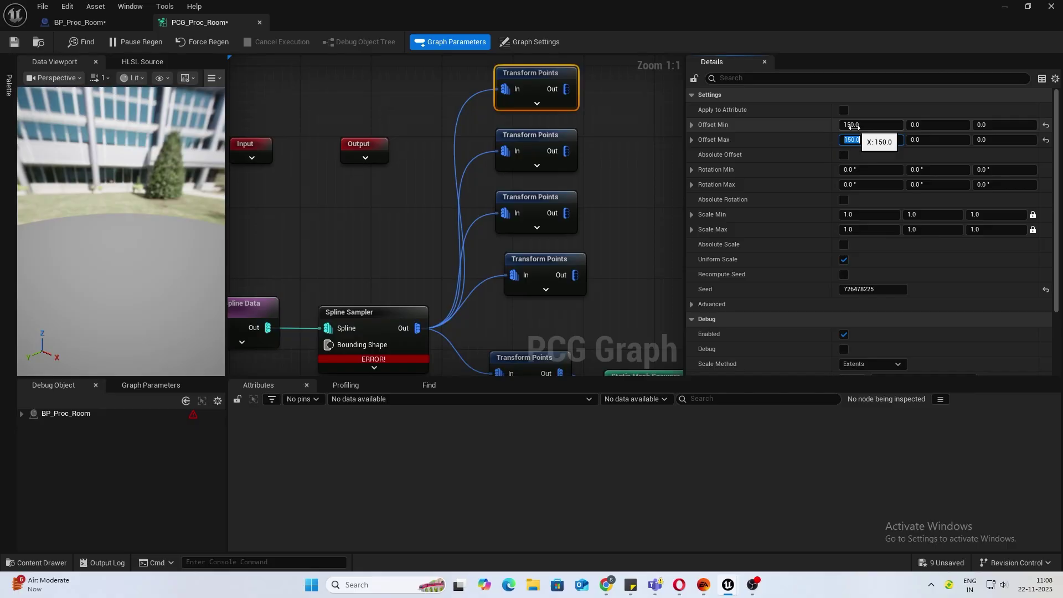
Set the X component of Offset Min and Offset Max to -150 on the second Transform Points node
click(531, 135)
click(847, 125)
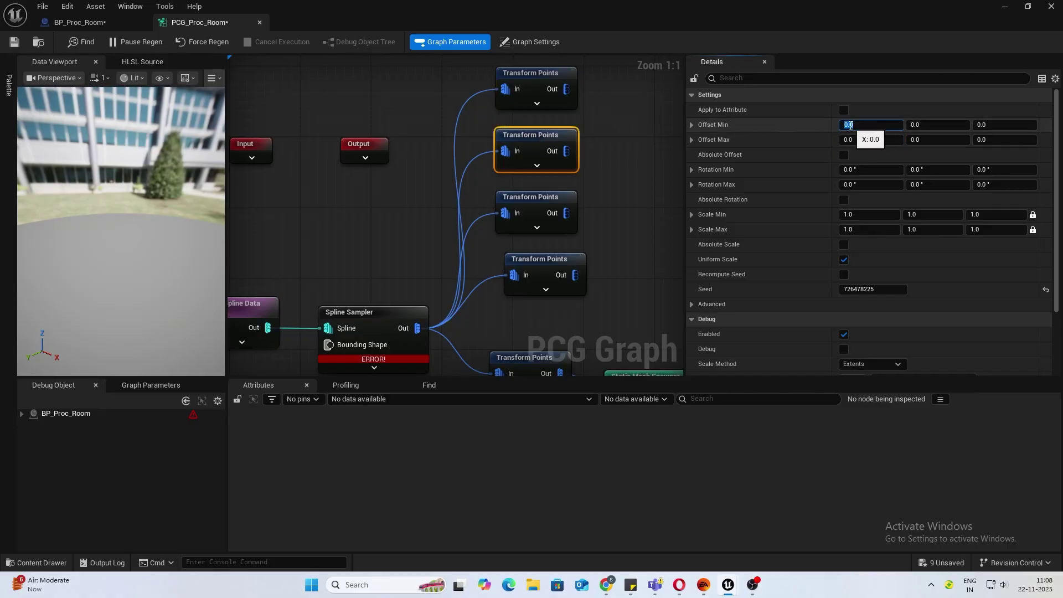
text(-150)
key(Tab)
key(Tab)
key(Tab)
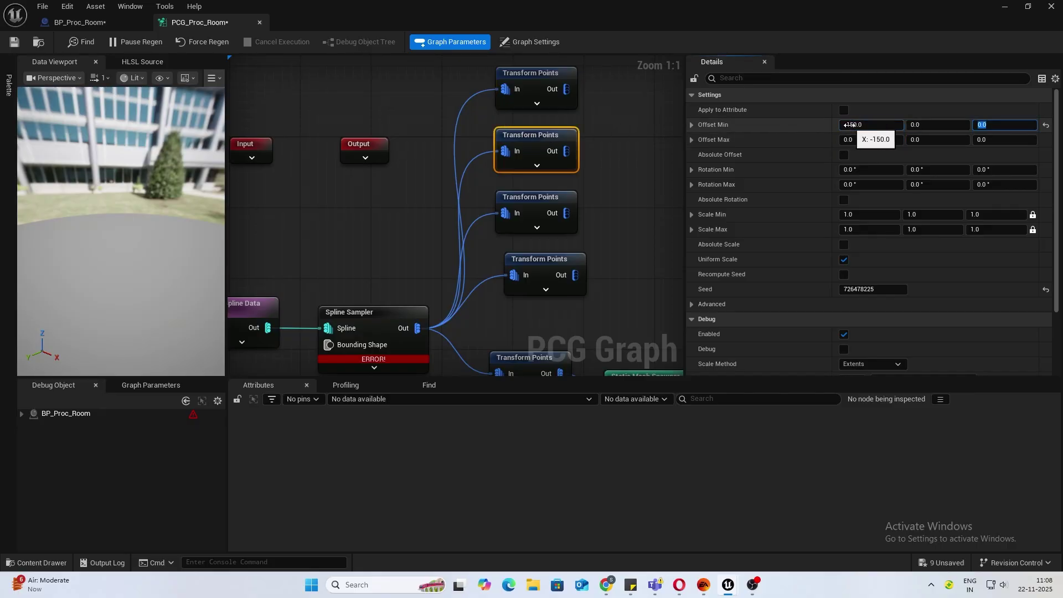
text(-150)
key(Return)
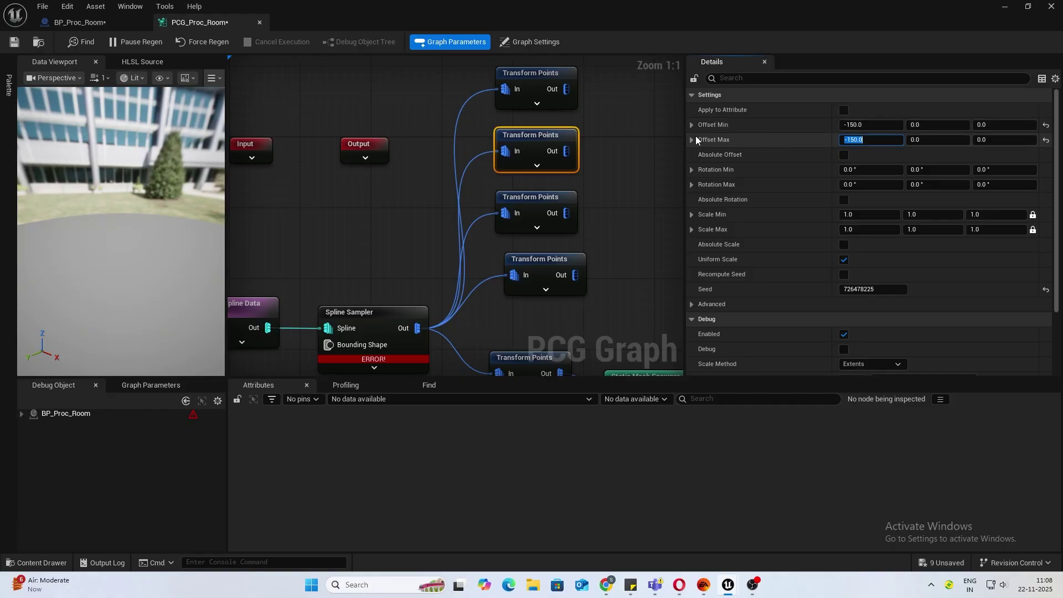
Set the Y component of Offset Min and Offset Max to 150 on the third Transform Points node
click(535, 201)
click(934, 126)
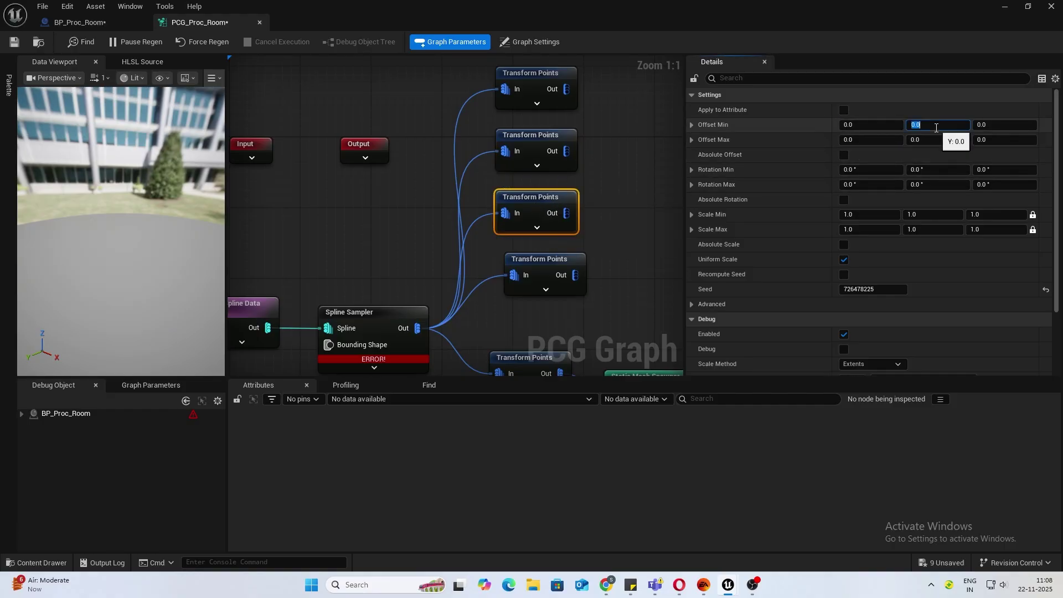
text(150)
key(Tab)
key(Tab)
key(Tab)
text(150)
Set the Y component of Offset Min and Offset Max to -150 on the fourth Transform Points node
click(543, 260)
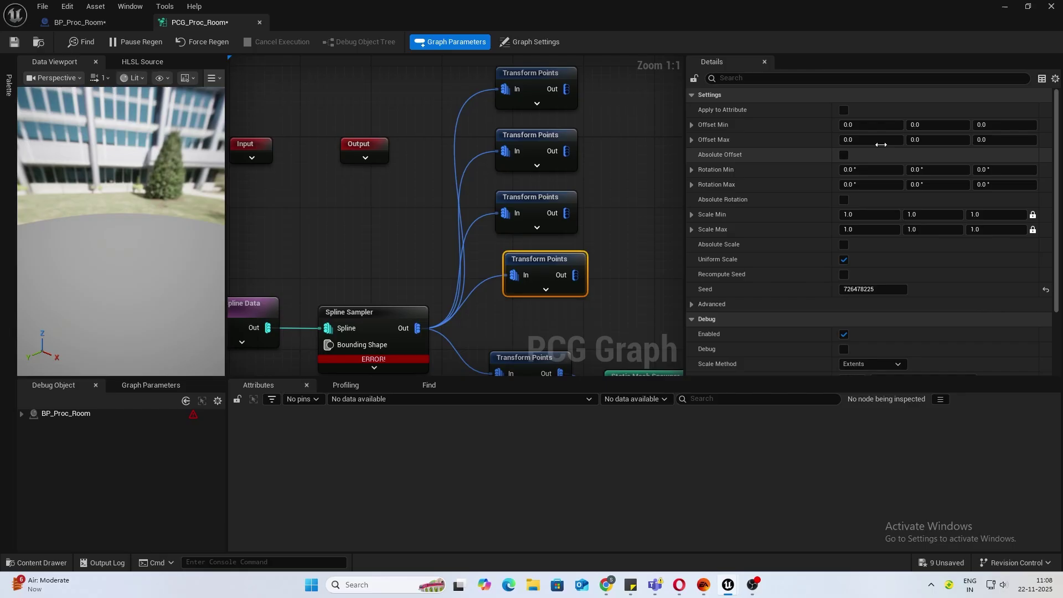
click(923, 126)
text(-150)
key(Tab)
key(Tab)
key(Tab)
text(-150)
key(Return)
Enable debug display on the four offset Transform Points nodes and save the graph
right_drag(603, 71, 575, 97)
drag(575, 98, 532, 309)
key(d)
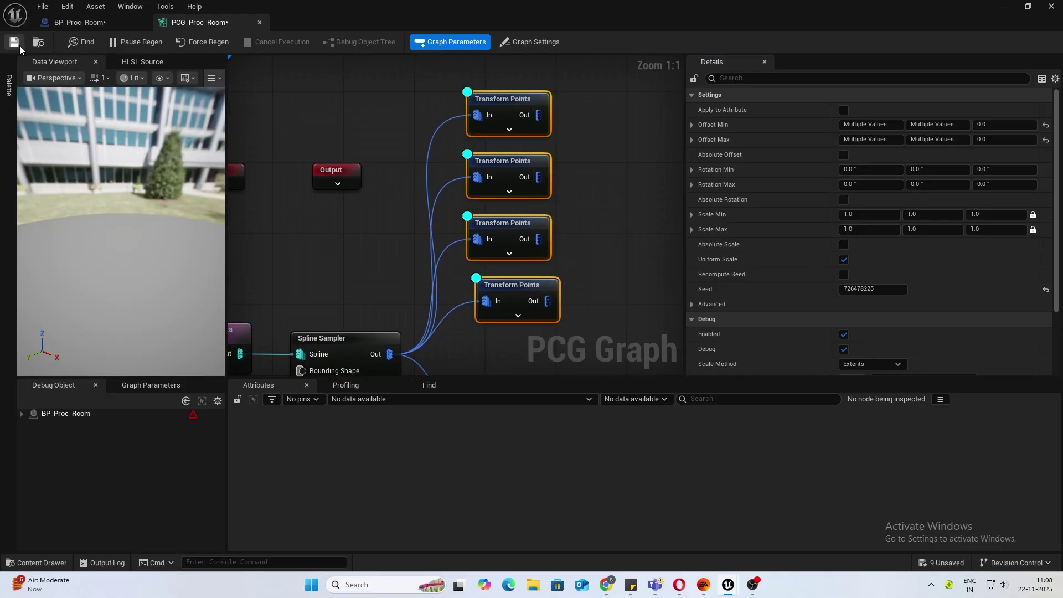
click(19, 45)
Examine in the level viewport how the offset debug points sit over and around the floor tiles
click(1004, 6)
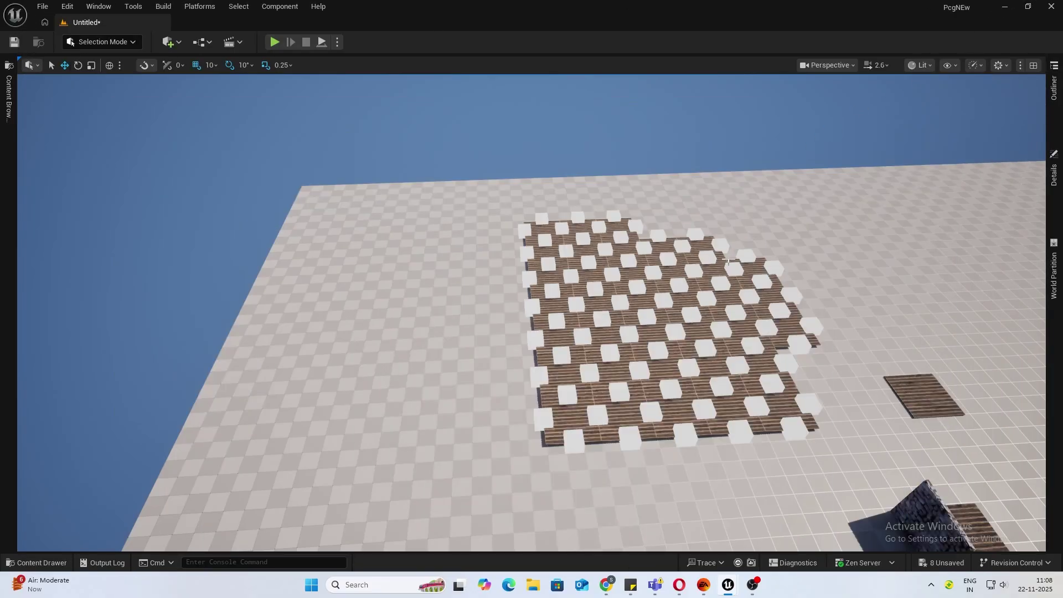
mouse_move(728, 262)
right_down()
mouse_move(758, 310)
mouse_move(609, 310)
mouse_move(728, 266)
right_up()
key(w)
key(d)
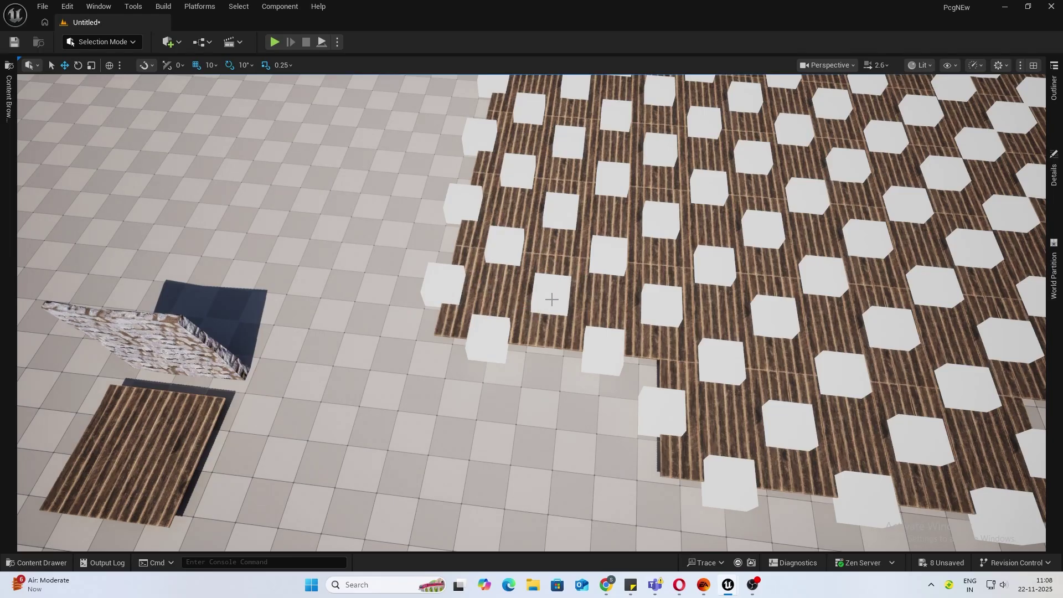
right_drag(538, 307, 535, 277)
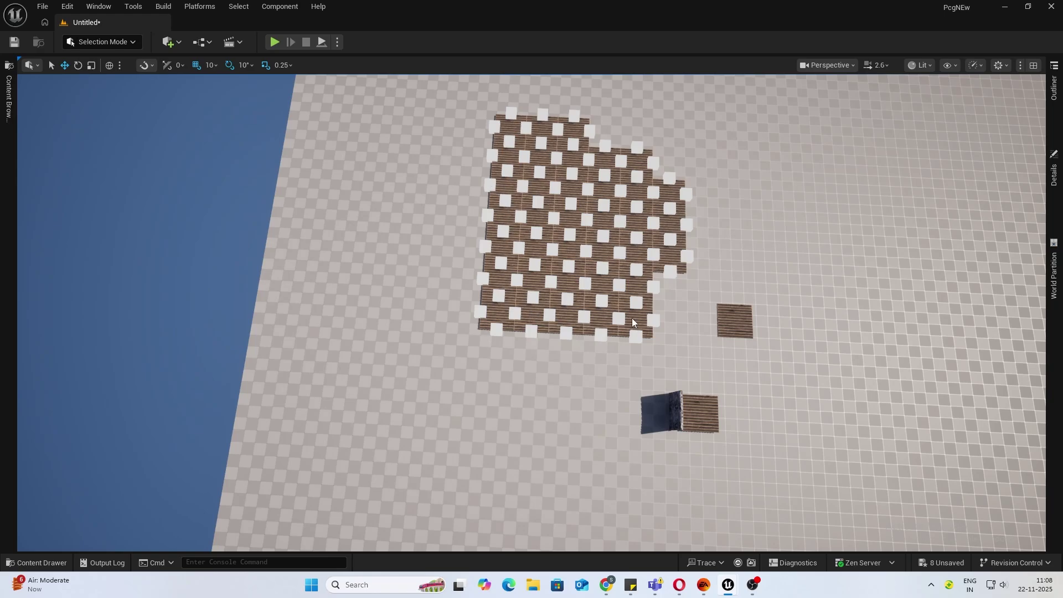
key(alt+Tab)
key(Escape)
key(alt+Tab)
key(alt+Tab)
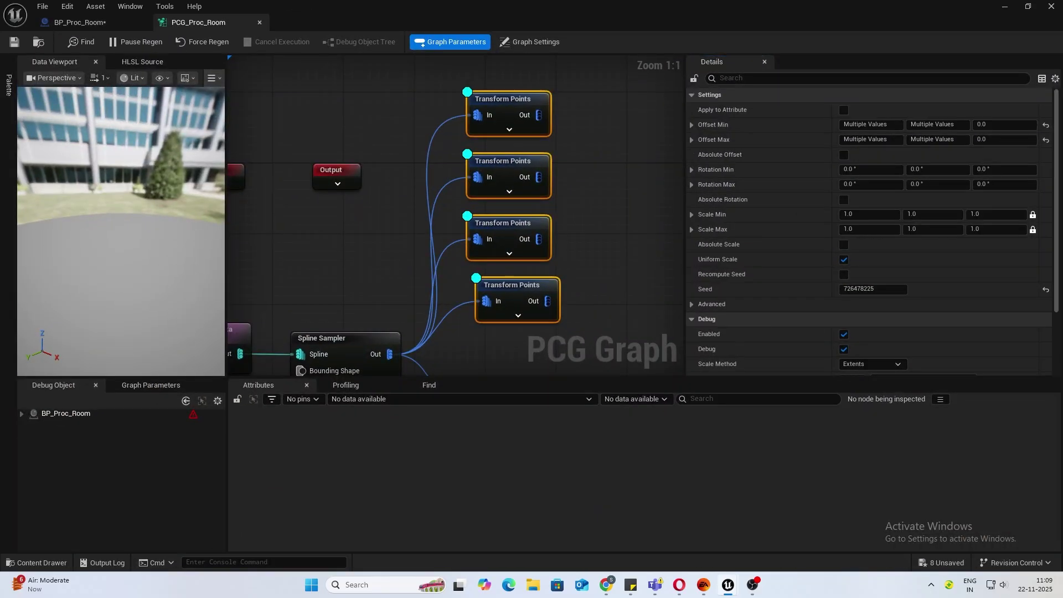
Turn off debug display on the four Transform Points nodes and add a Difference node beside them
right_drag(554, 82, 545, 128)
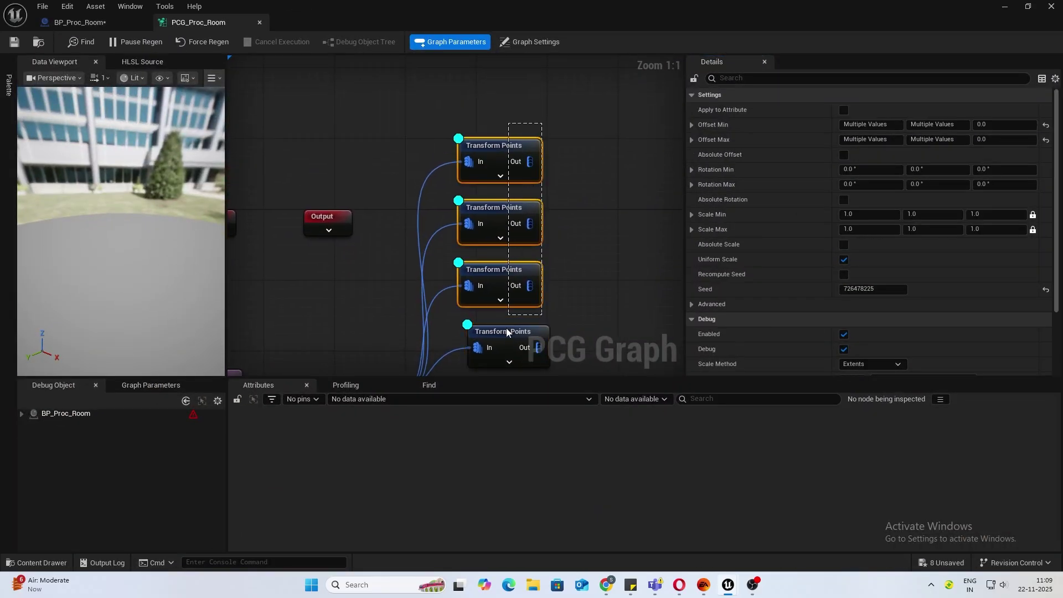
key(d)
right_drag(561, 183, 507, 219)
right_click(547, 210)
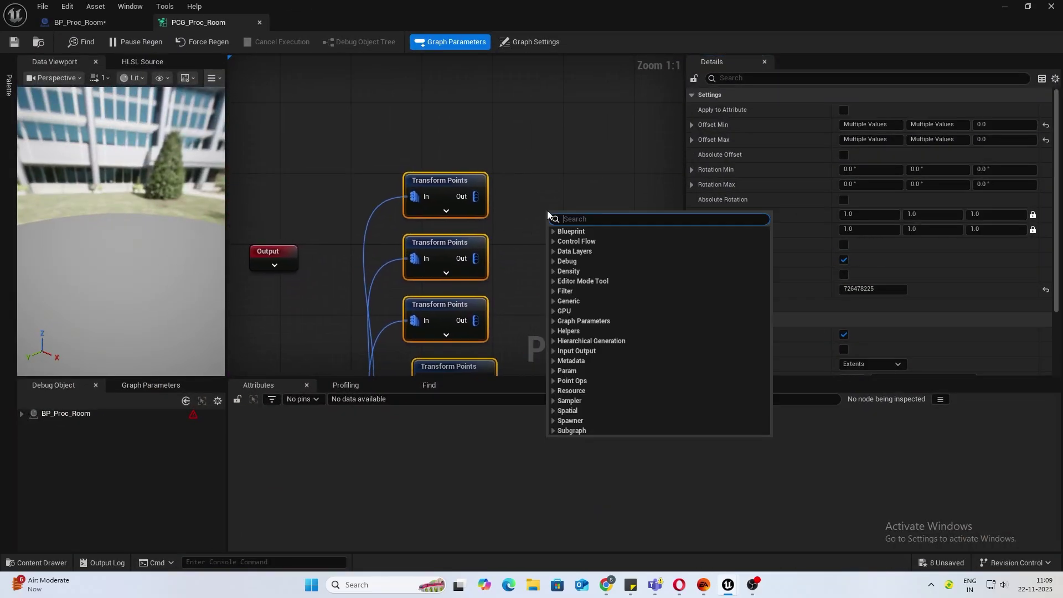
text(diff)
key(Return)
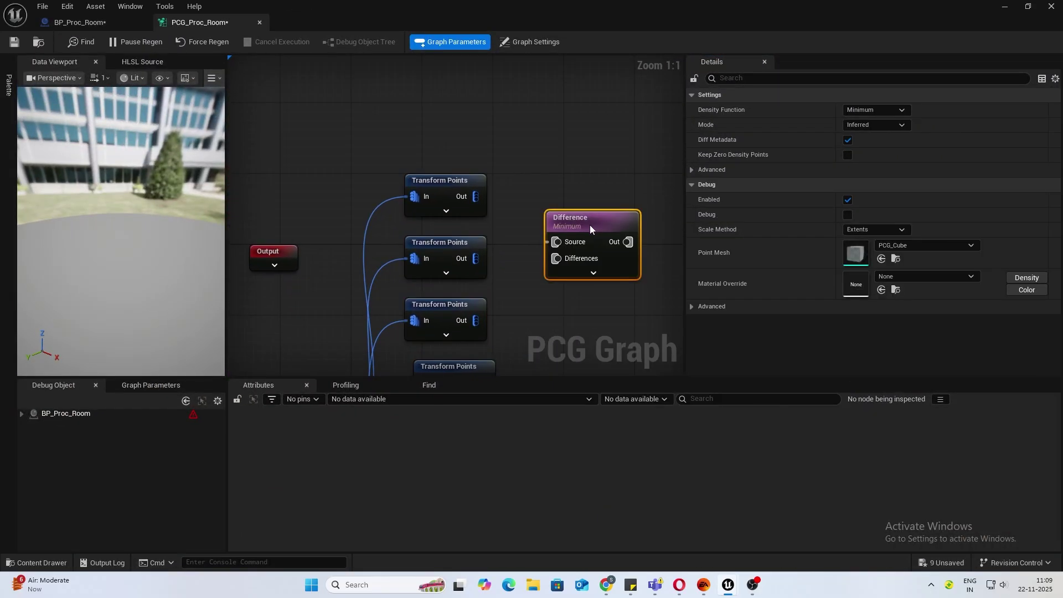
Wire the first Transform Points into the Difference node's Source and the second into Differences, and preview its debug points in the level
drag(477, 197, 555, 242)
drag(476, 258, 556, 259)
click(1004, 6)
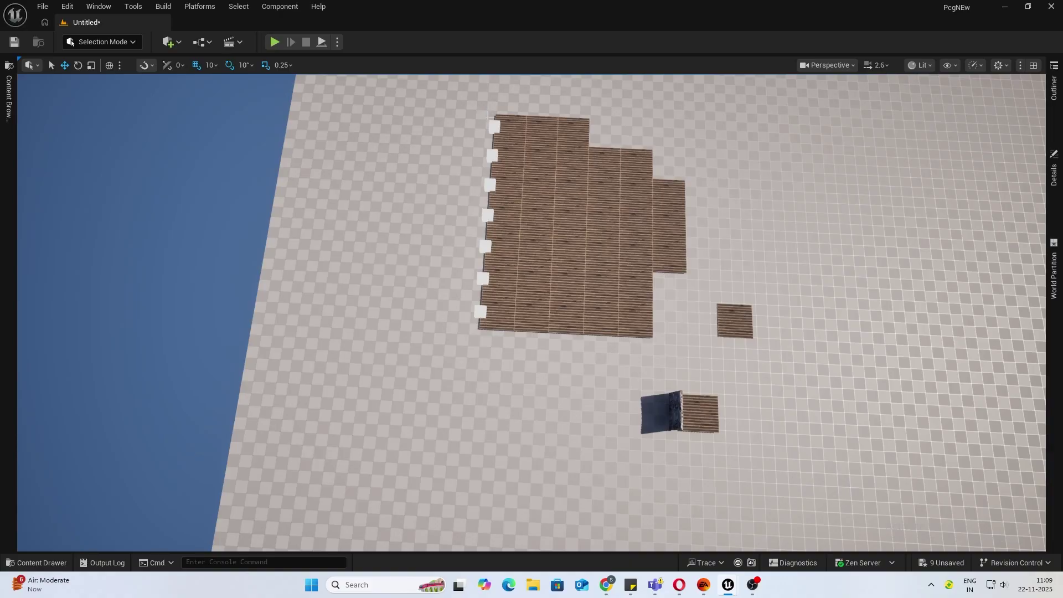
key(alt+Tab)
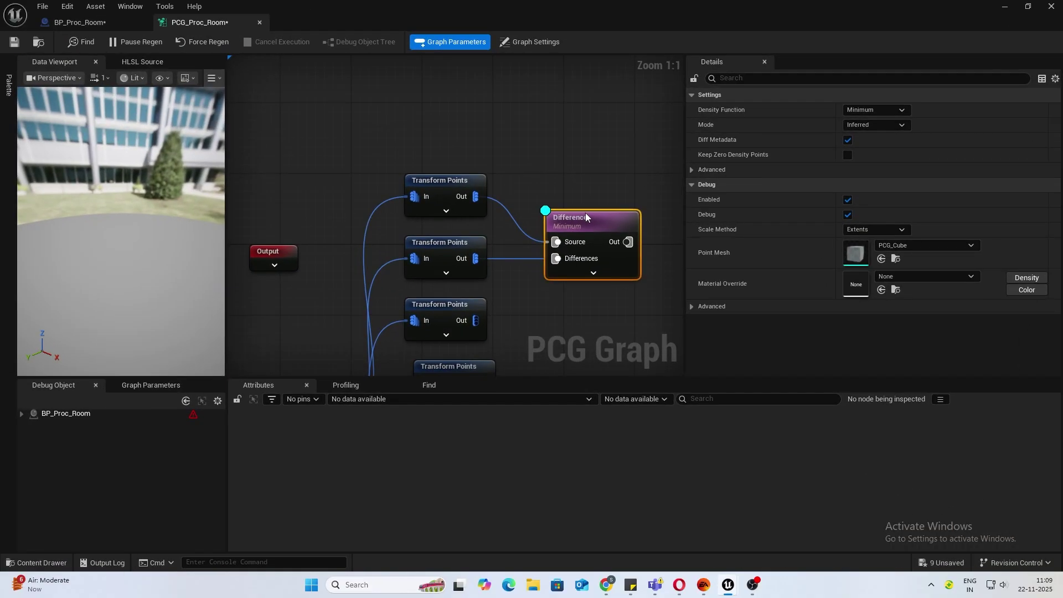
Duplicate the Difference node and wire it in reverse, with the second Transform Points as Source and the first as Differences
drag(586, 215, 606, 164)
key(ctrl+d)
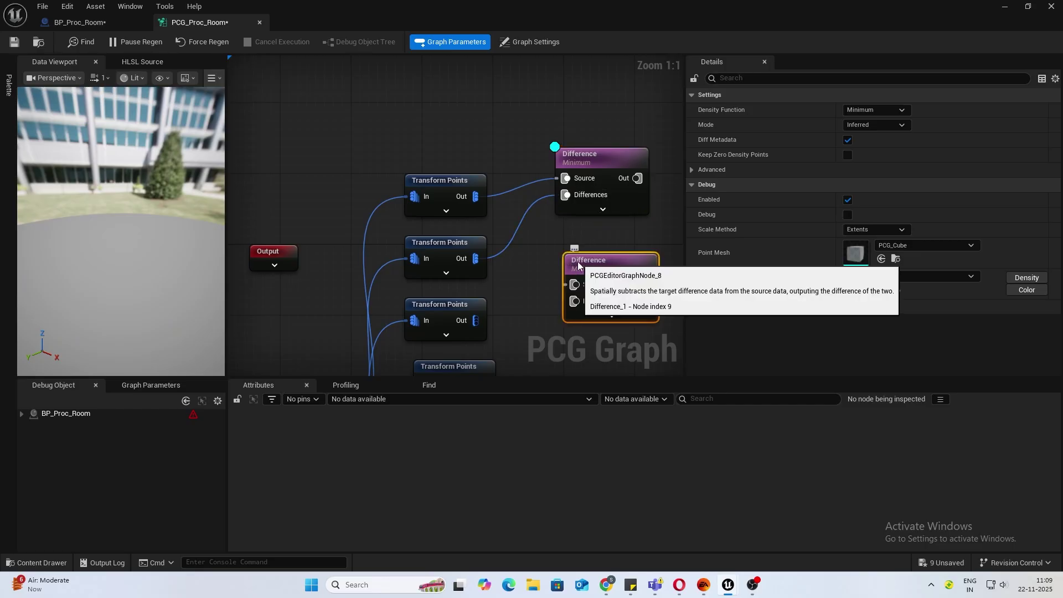
drag(579, 265, 570, 248)
right_drag(527, 236, 430, 161)
scroll(436, 142, up, 1)
drag(399, 139, 497, 227)
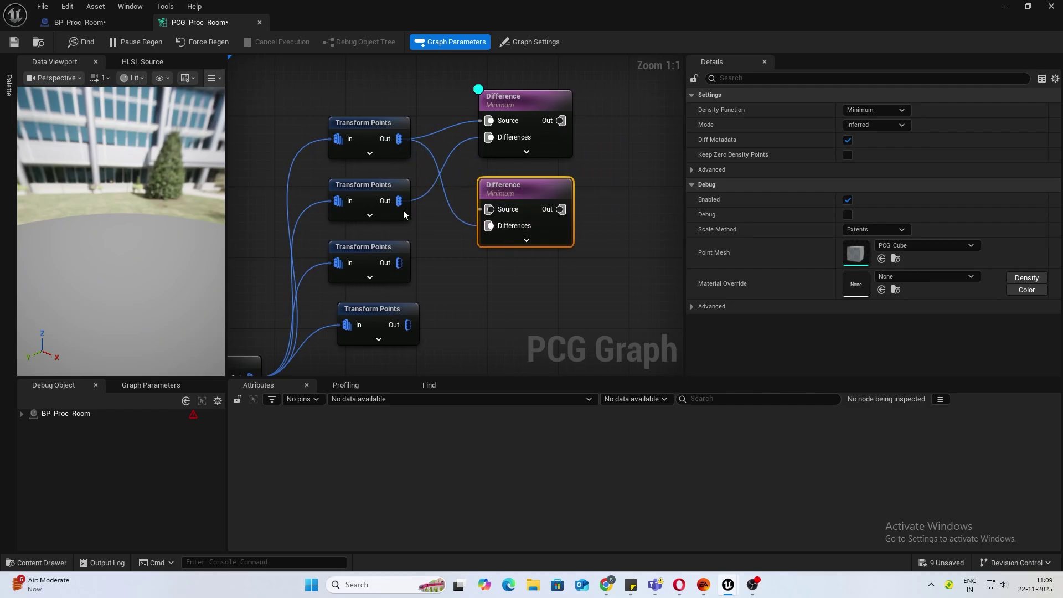
drag(398, 200, 490, 209)
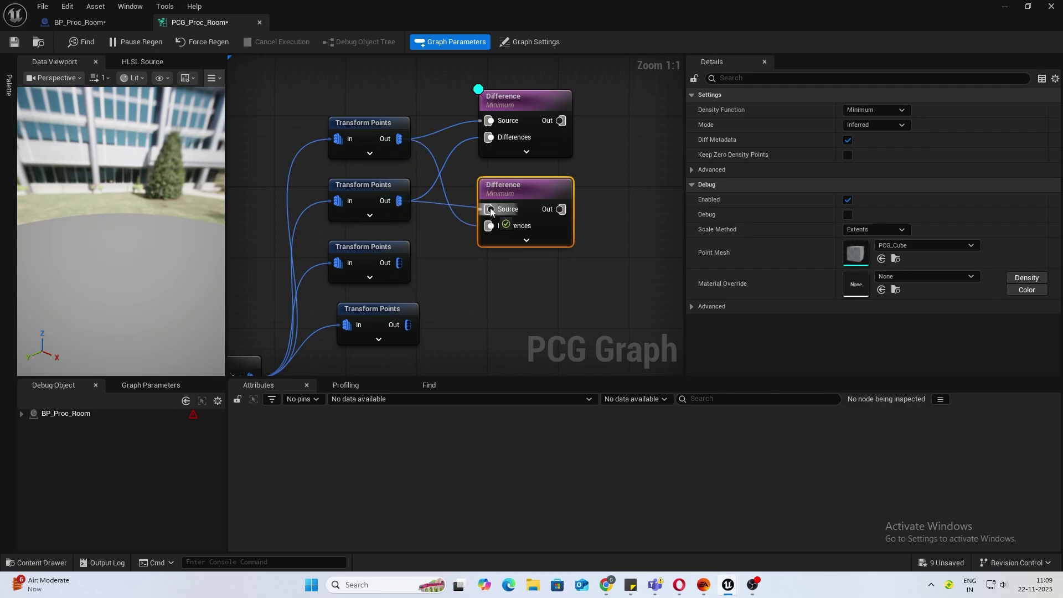
Show debug points for both Difference nodes and check them along the floor's edges in the level
click(540, 101)
shift+drag(584, 156, 546, 213)
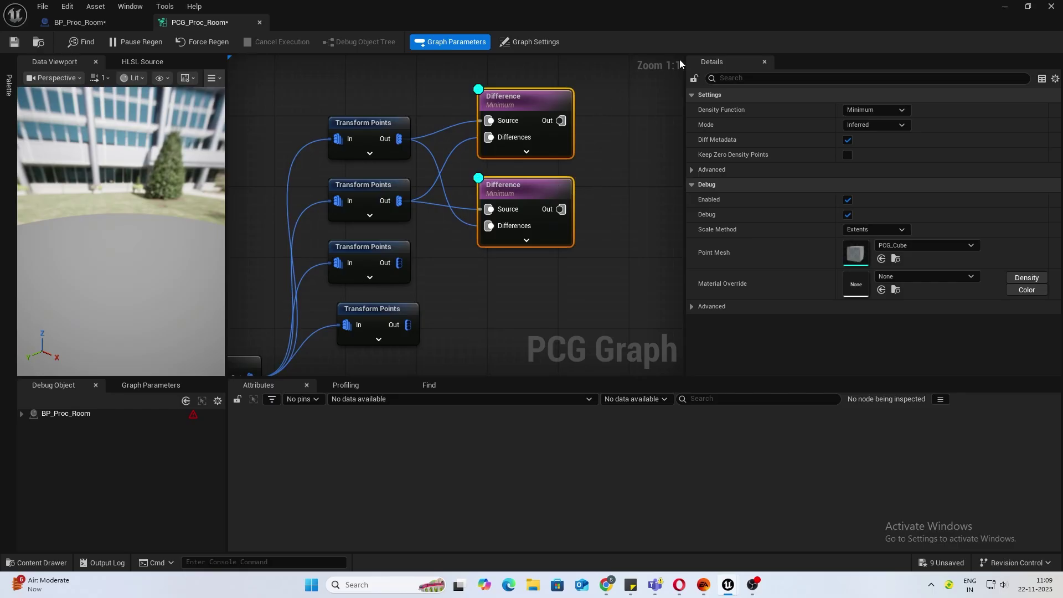
click(1005, 7)
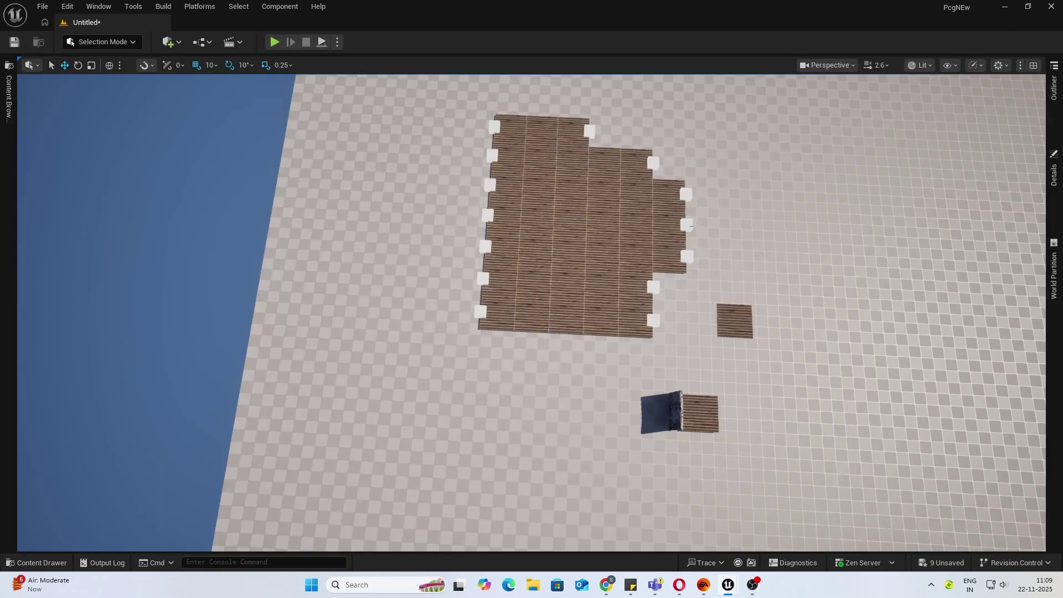
key(alt+Tab)
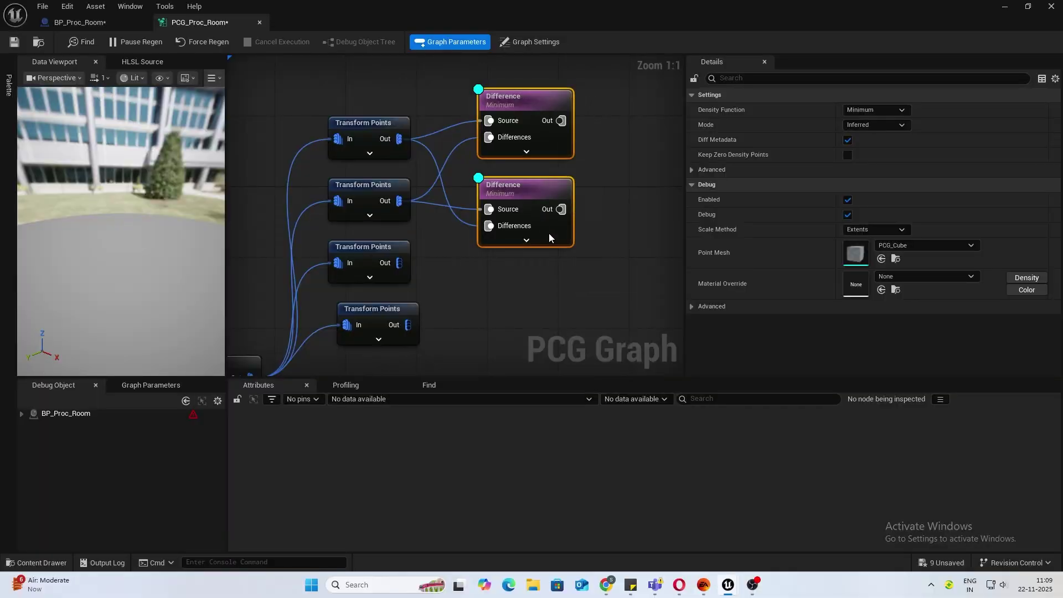
Duplicate both Difference nodes and wire the third and fourth Transform Points into the copies in opposite Source and Differences order
drag(534, 200, 549, 129)
key(ctrl+d)
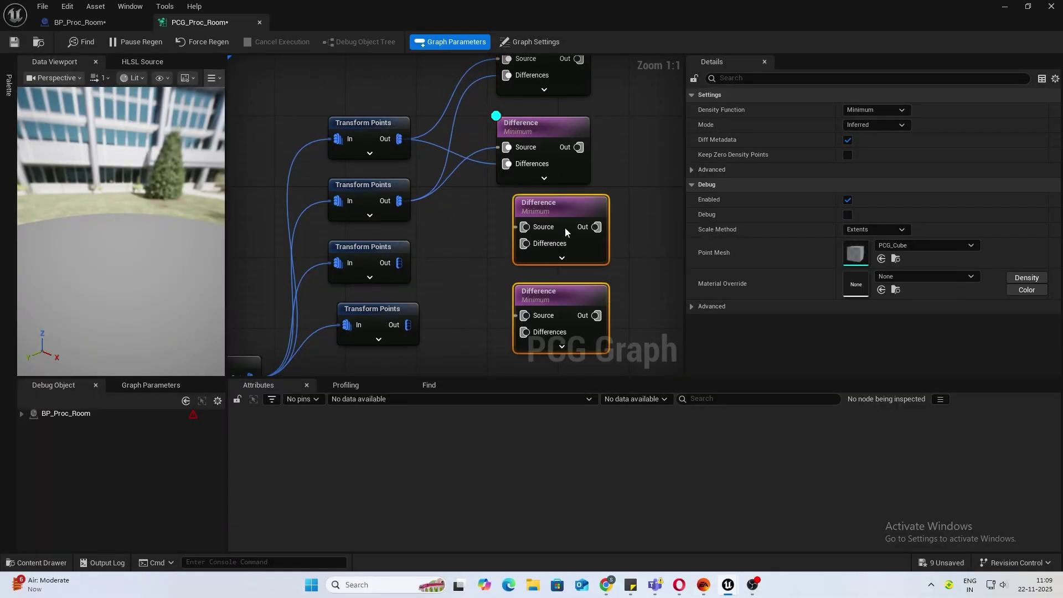
drag(565, 224, 537, 222)
click(434, 271)
drag(398, 262, 496, 236)
drag(408, 324, 498, 253)
drag(400, 262, 506, 347)
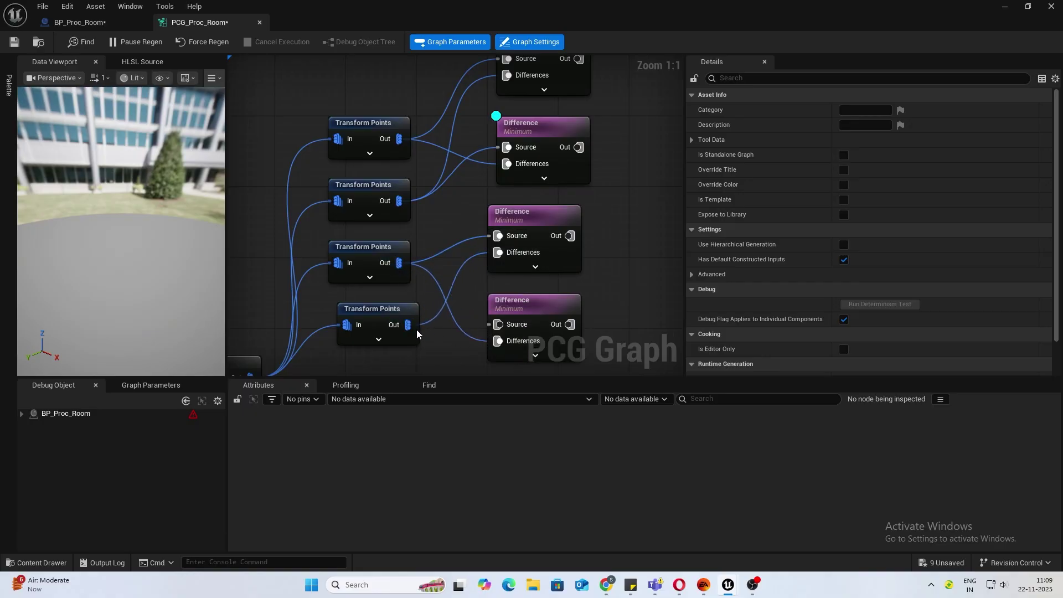
drag(408, 324, 498, 324)
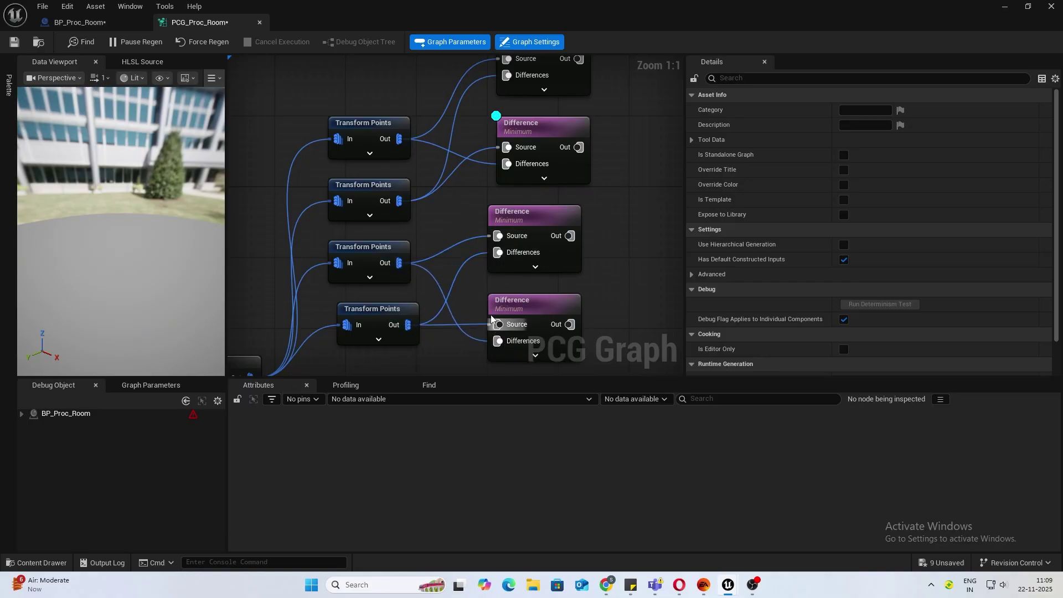
Save the graph and enable debug display on the two new Difference nodes for viewing in the level
click(16, 44)
click(1004, 6)
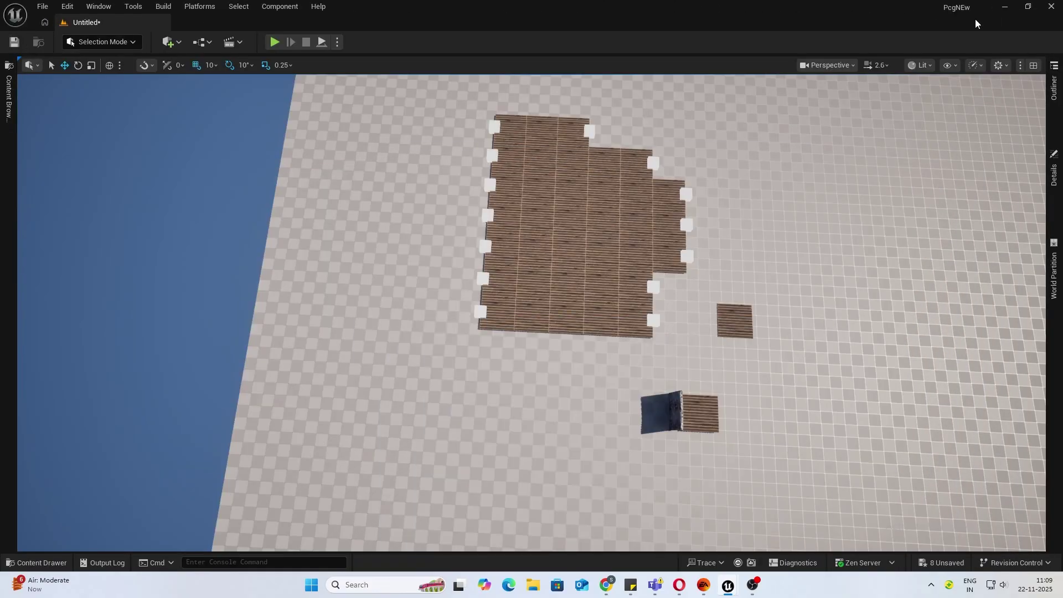
key(alt+Tab)
drag(608, 217, 553, 332)
key(d)
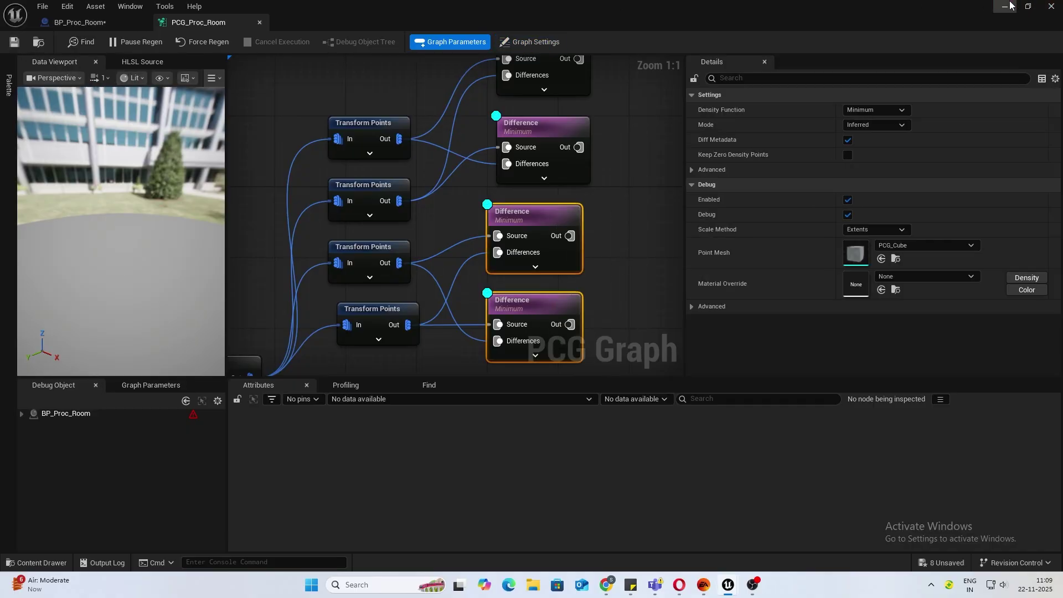
click(1005, 6)
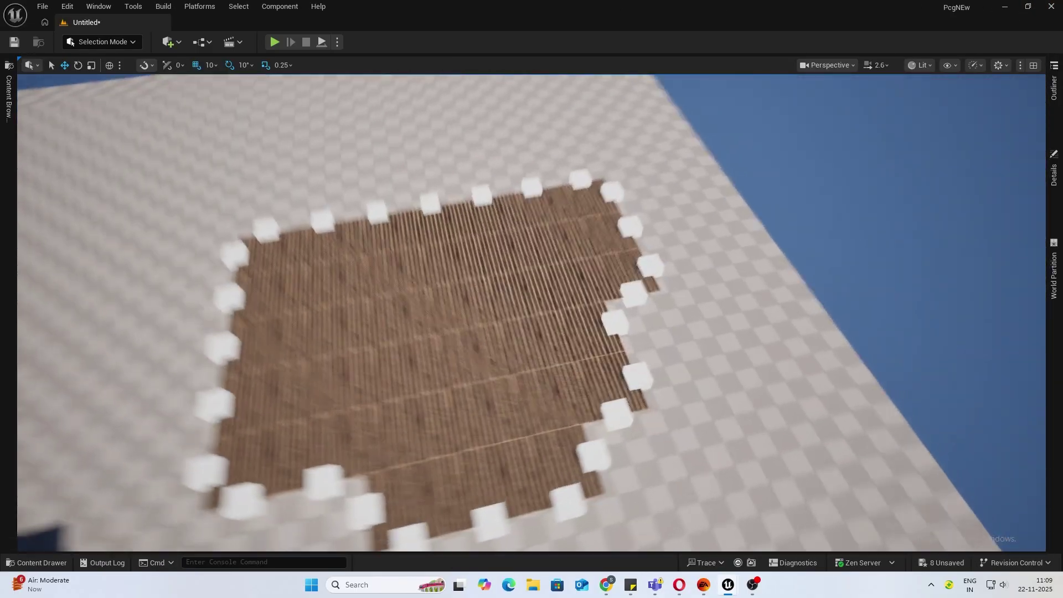
Extend the room's spline by duplicating a side corner point outward along the X axis, and reposition the original point
right_drag(629, 237, 629, 236)
key(g)
click(637, 346)
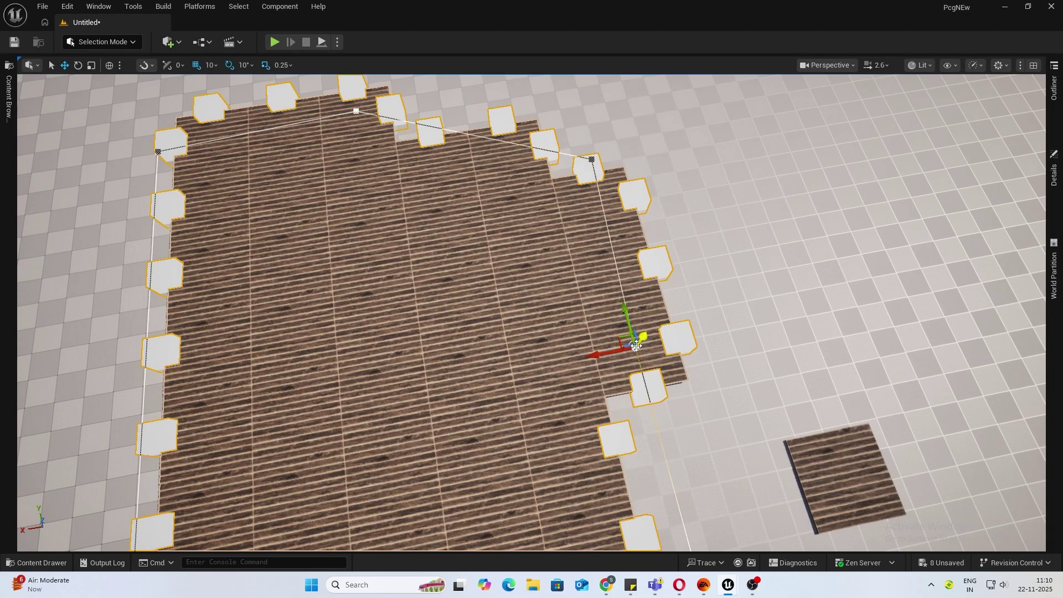
alt+drag(608, 352, 802, 357)
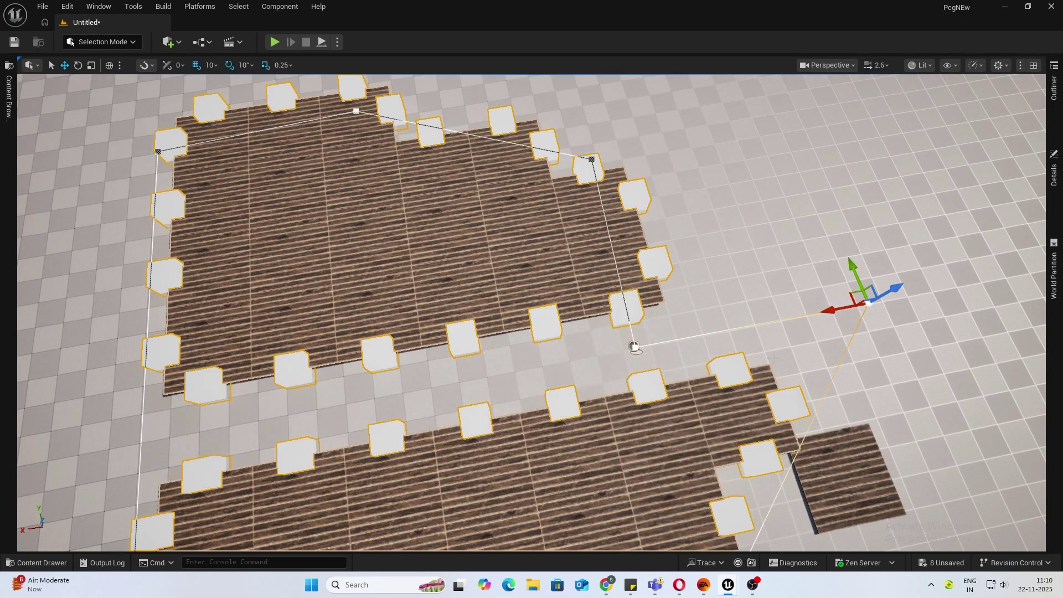
click(636, 347)
drag(632, 345, 1022, 134)
right_drag(950, 236, 682, 344)
Duplicate the neighbouring spline point outward to form a long room extension, and adjust the adjoining corner points to join the floor
click(568, 344)
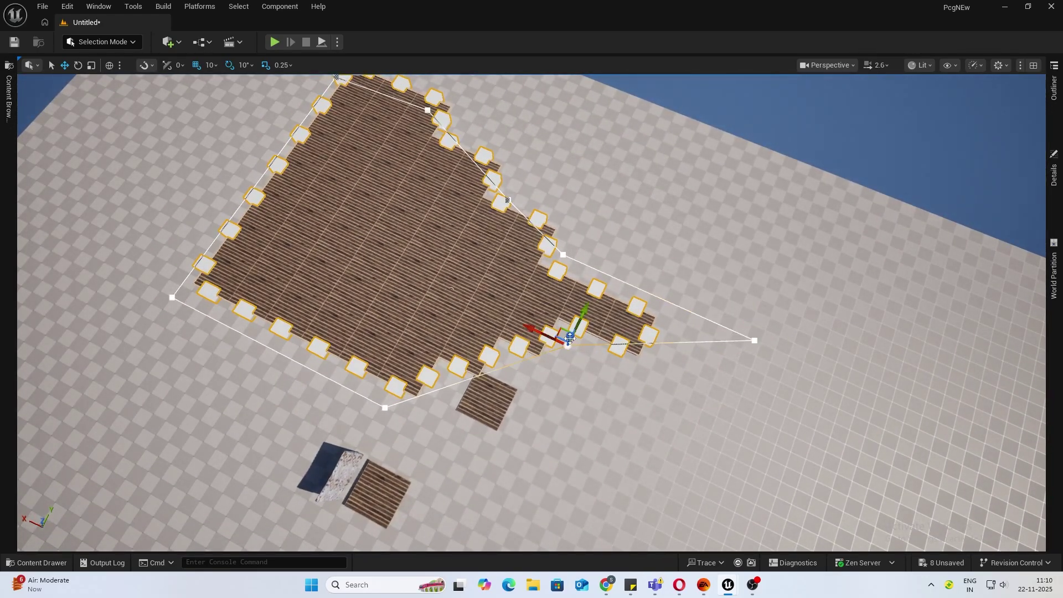
alt+drag(537, 332, 794, 452)
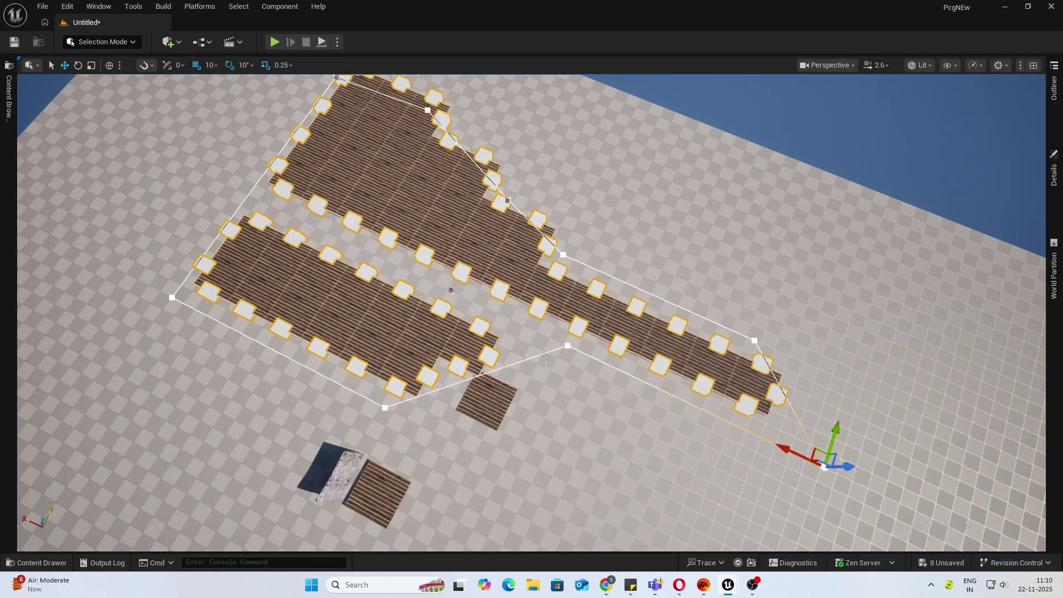
click(567, 348)
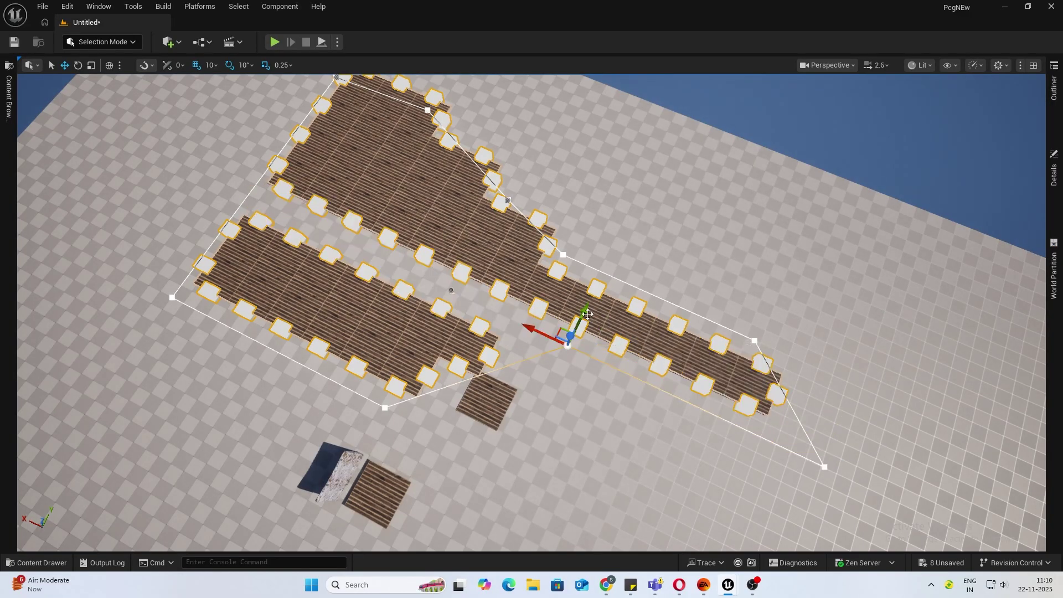
drag(540, 335, 522, 361)
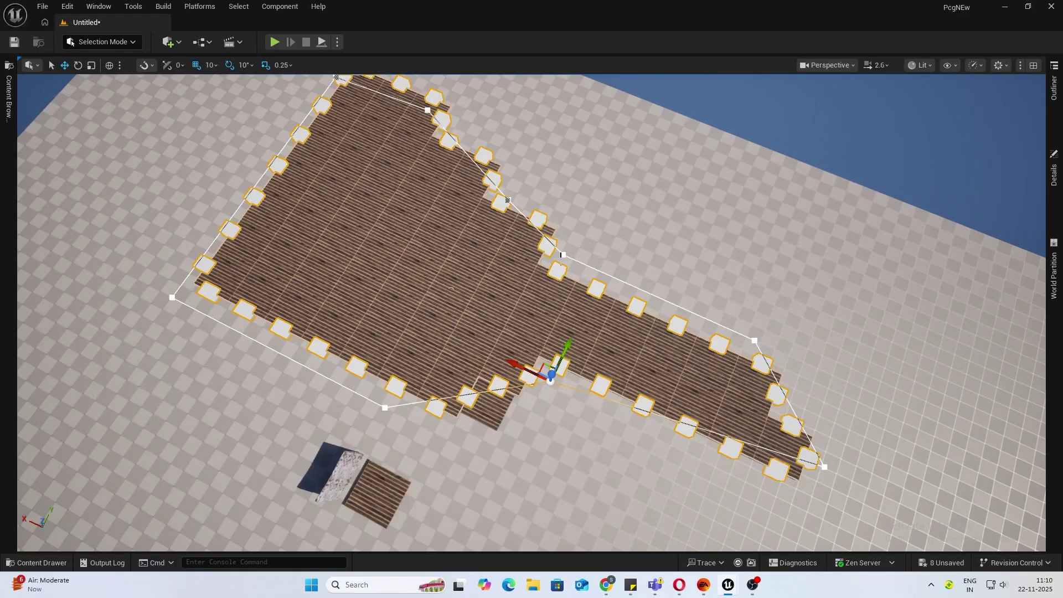
click(562, 256)
drag(578, 226, 589, 204)
key(g)
right_drag(561, 265, 720, 271)
mouse_move(565, 321)
right_down()
mouse_move(531, 310)
mouse_move(548, 332)
mouse_move(565, 320)
right_up()
key(alt+Tab)
key(alt+Tab)
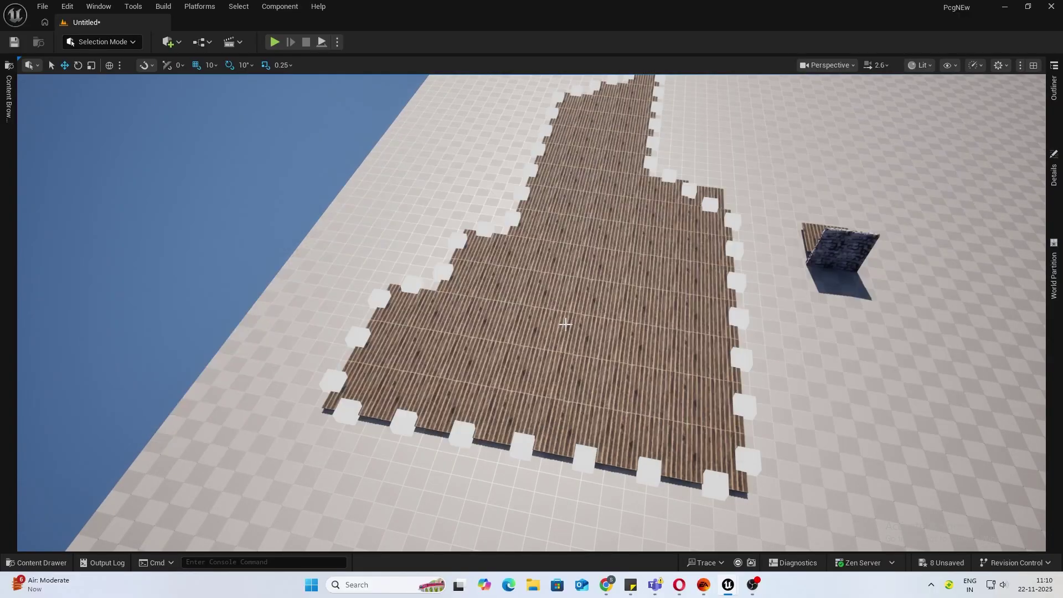
Return to the PCG graph and turn off debug display on all four Difference nodes
key(alt+Tab)
right_drag(619, 234, 524, 270)
drag(520, 91, 449, 338)
key(d)
right_drag(548, 254, 526, 264)
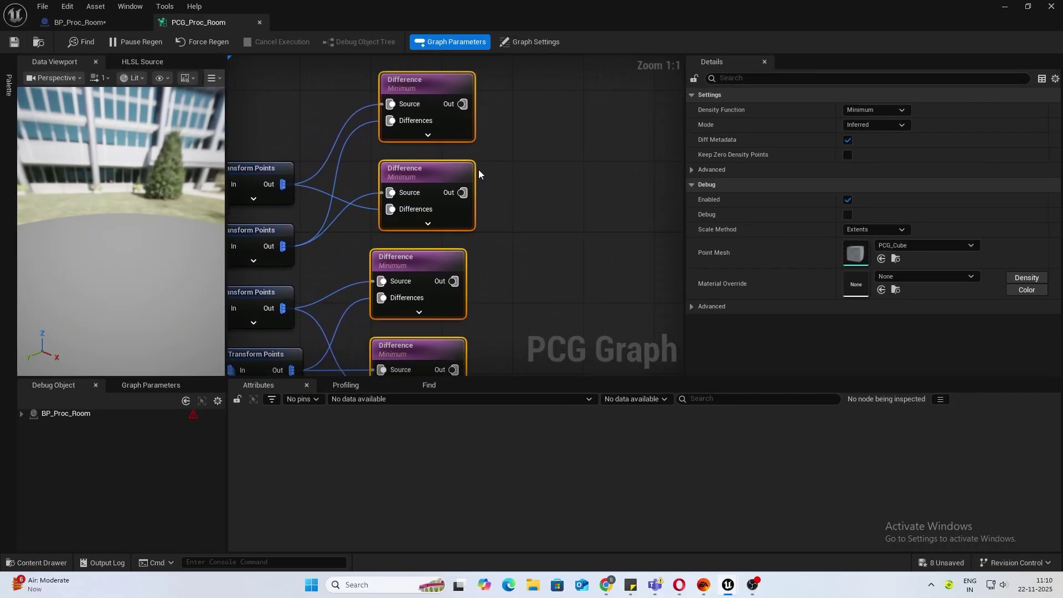
Add a new Transform Points node beside the Difference nodes
right_click(580, 238)
text(tra)
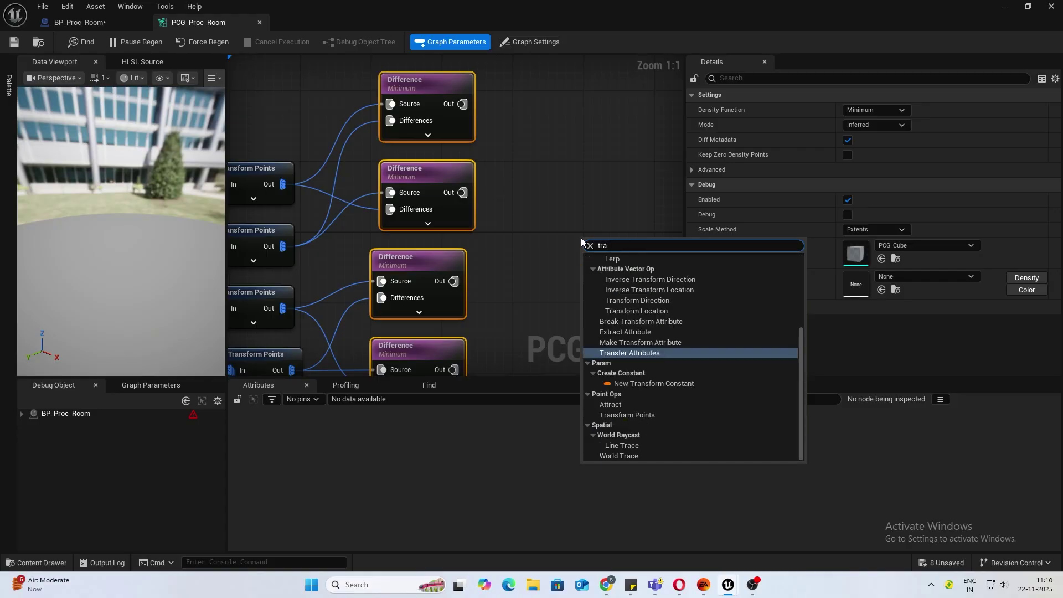
text(nsform po)
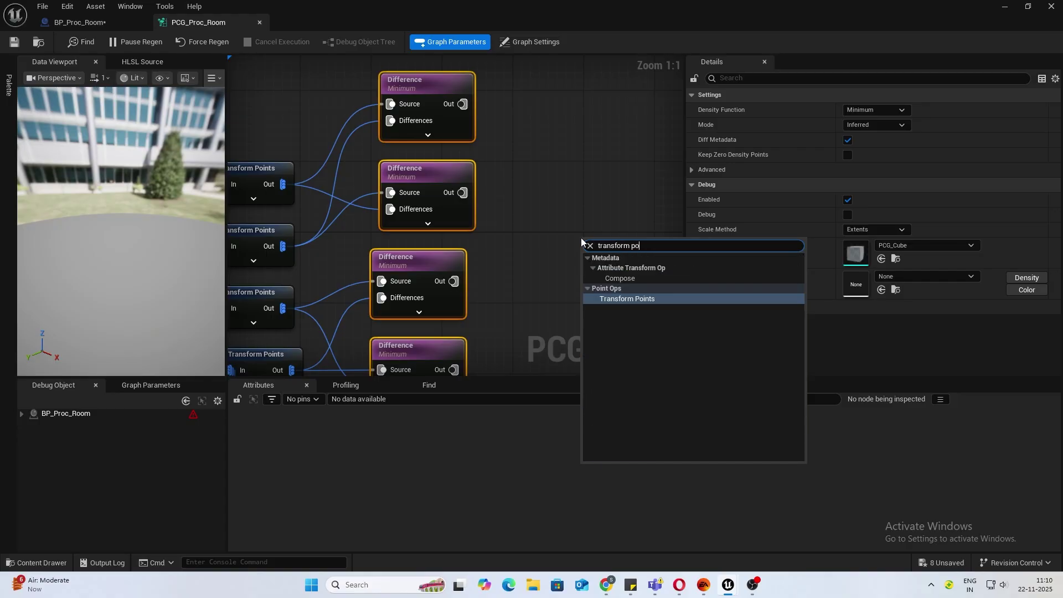
key(Return)
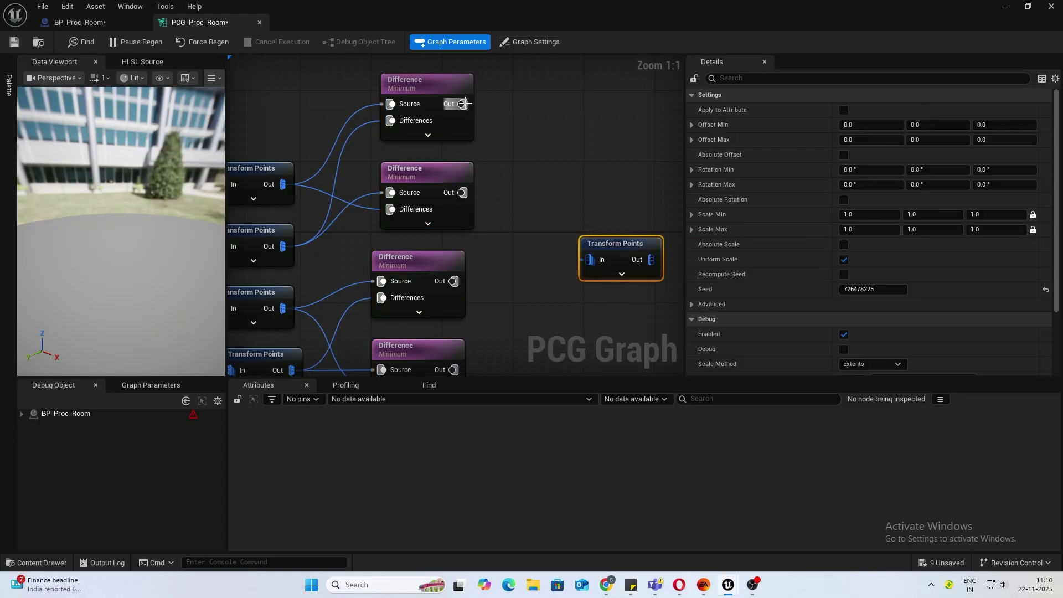
Connect all four Difference outputs to the new Transform Points node's input and tidy the conversion nodes between them
drag(464, 104, 588, 260)
drag(462, 193, 586, 263)
drag(455, 281, 588, 261)
right_drag(523, 321, 495, 236)
drag(427, 284, 572, 176)
right_drag(555, 229, 520, 282)
drag(466, 115, 559, 264)
drag(565, 207, 614, 211)
click(601, 185)
click(589, 240)
Add a Static Mesh Spawner fed by the new Transform Points node's output
right_drag(589, 241, 495, 251)
drag(541, 242, 589, 242)
text(static)
click(645, 293)
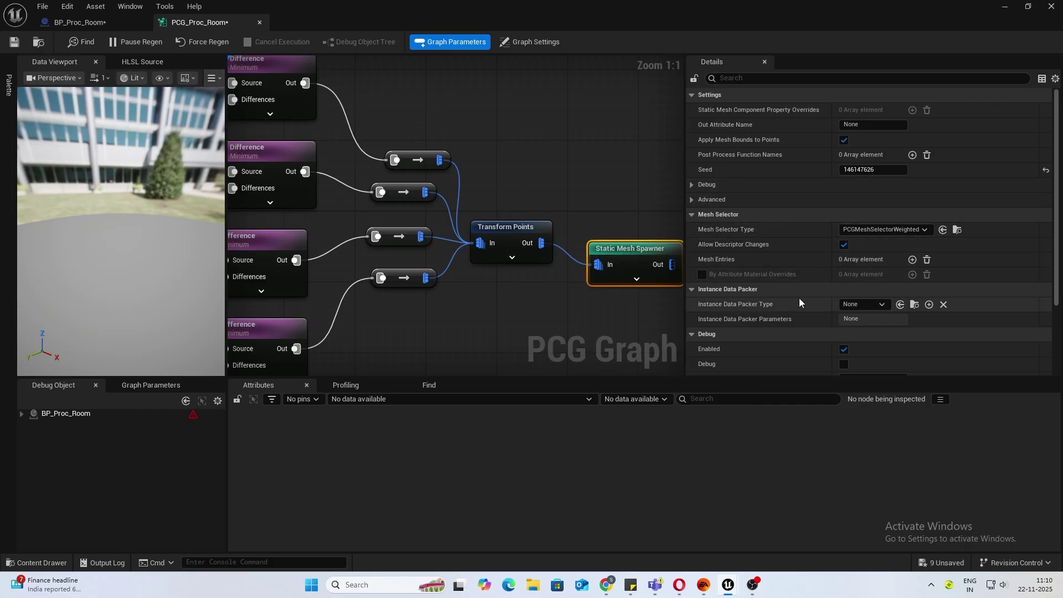
Add a mesh entry to the Static Mesh Spawner and assign the level's SM_Wall_Stone_1 as its static mesh
click(912, 260)
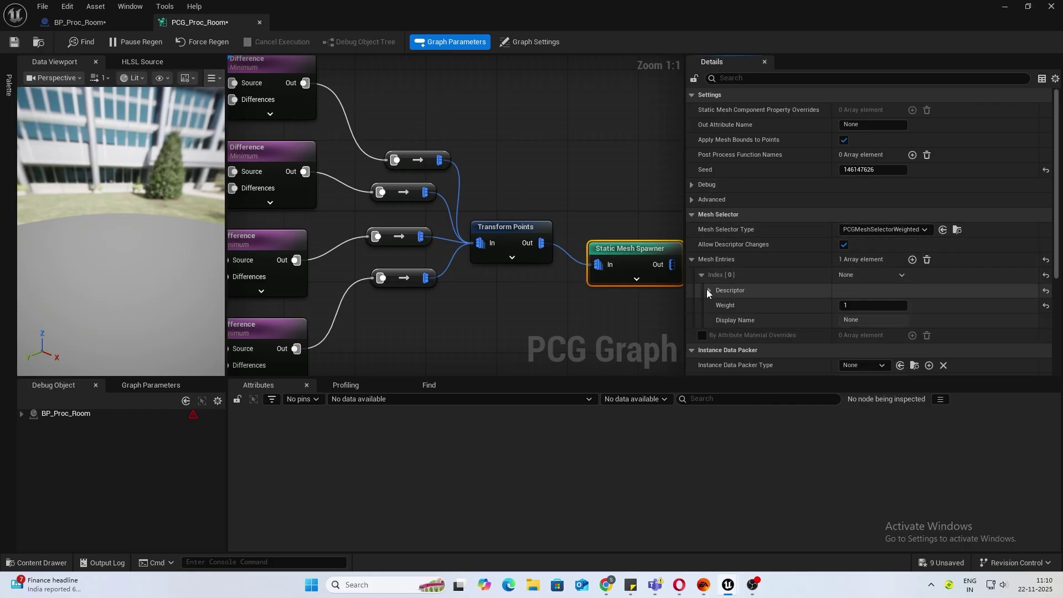
click(709, 290)
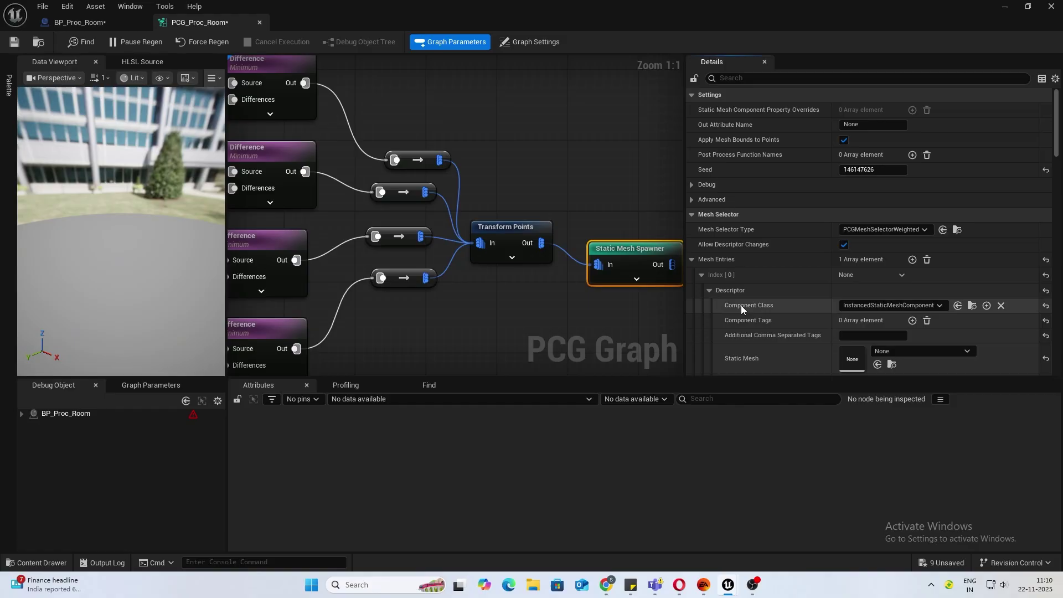
click(1004, 6)
click(836, 247)
key(ctrl+b)
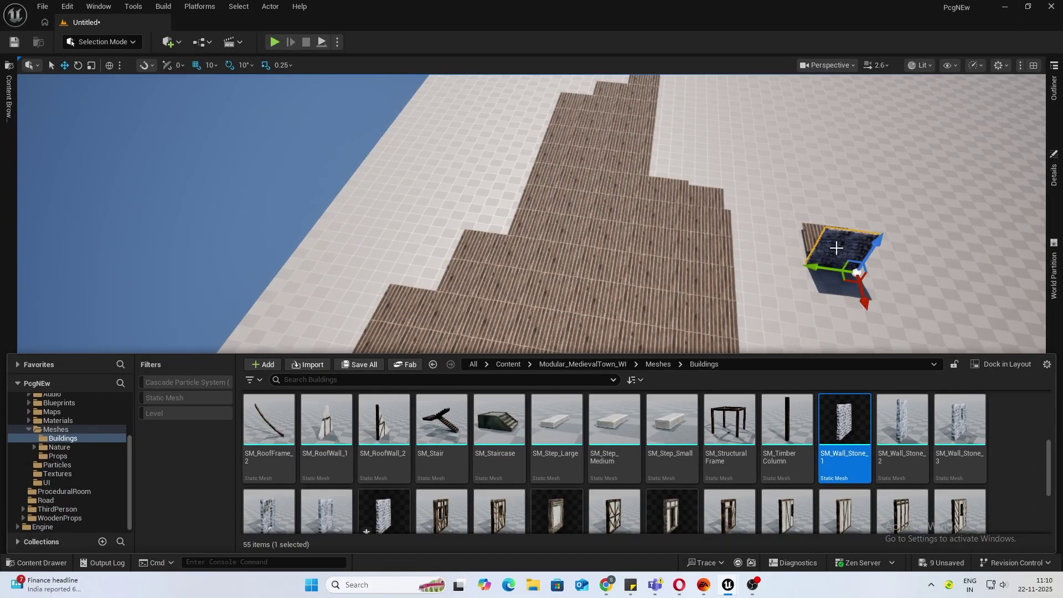
key(alt+Tab)
key(Tab)
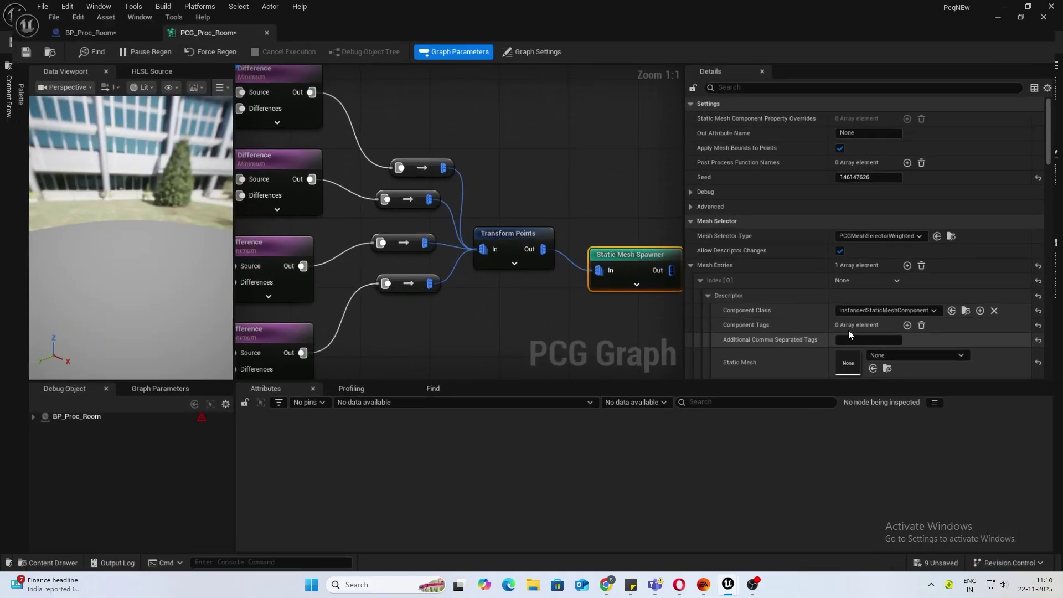
click(877, 364)
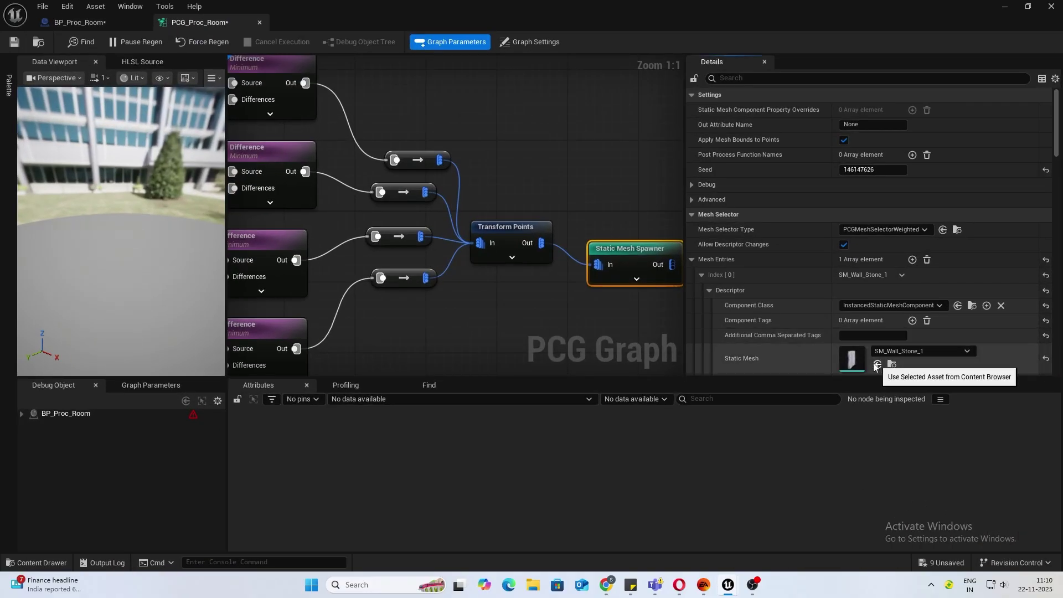
Place another stone wall mesh in the level outside the generated room, beside the existing sample wall
click(1006, 7)
alt+drag(688, 232, 609, 232)
right_drag(672, 250, 578, 251)
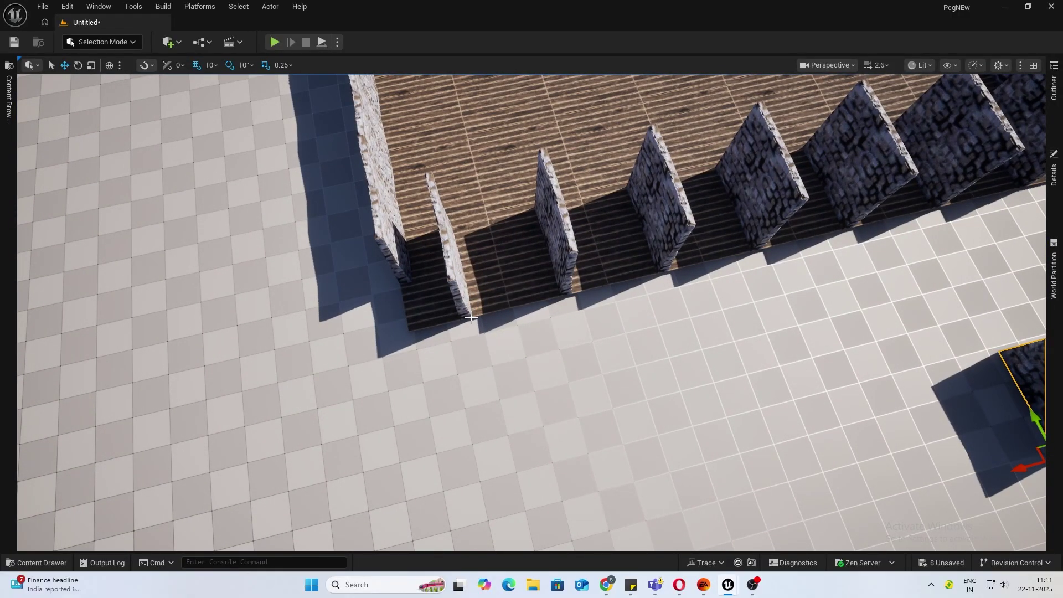
right_drag(430, 320, 613, 247)
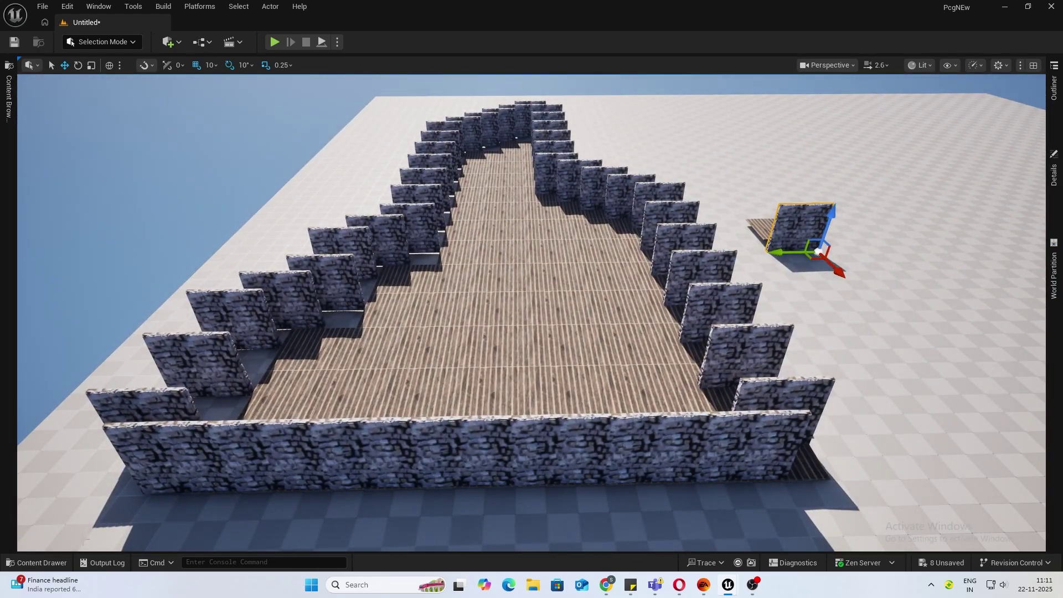
click(39, 563)
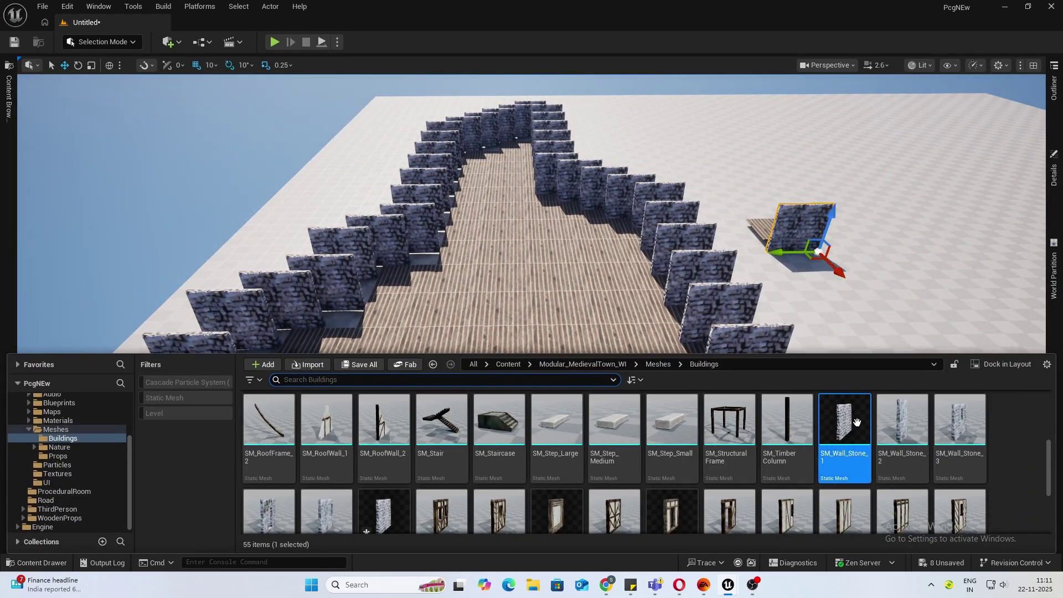
drag(439, 420, 939, 276)
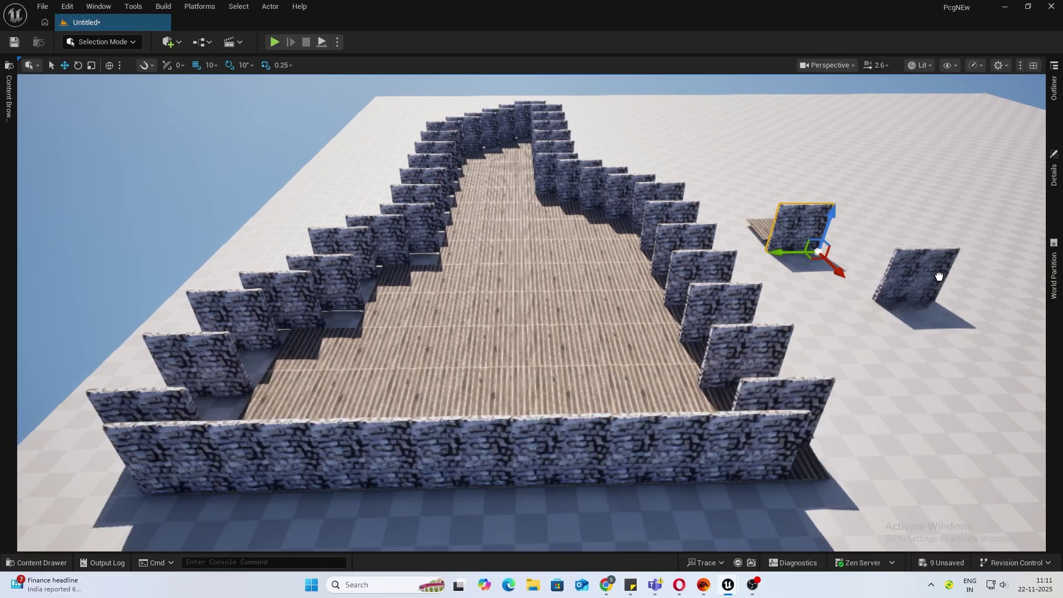
right_drag(939, 276, 697, 205)
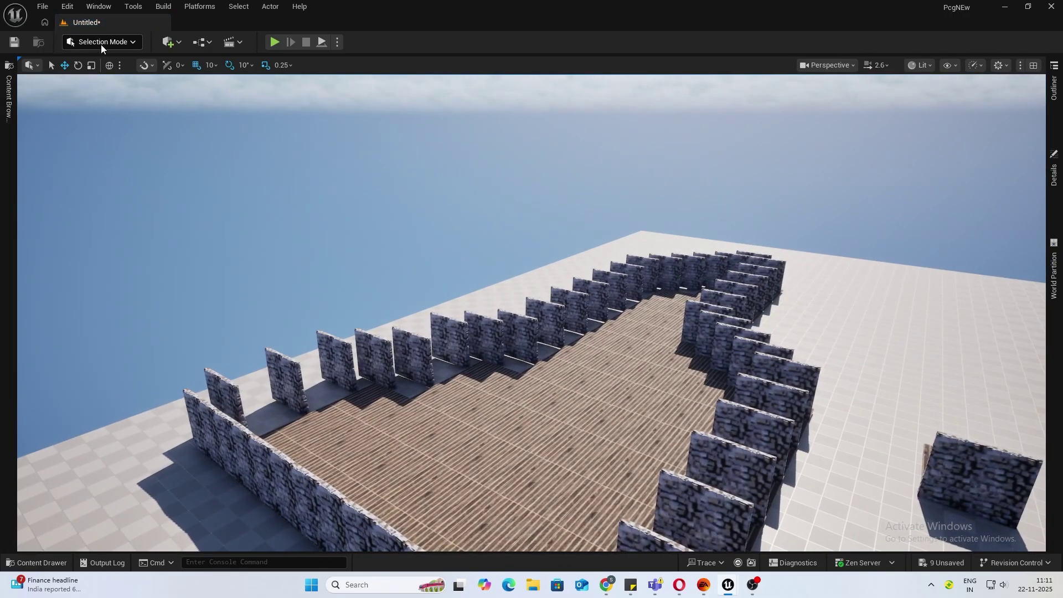
In Modeling Mode, use Edit Pivot to move the sample wall's pivot to its bottom centre, accept, and return to Selection Mode
click(101, 44)
click(111, 109)
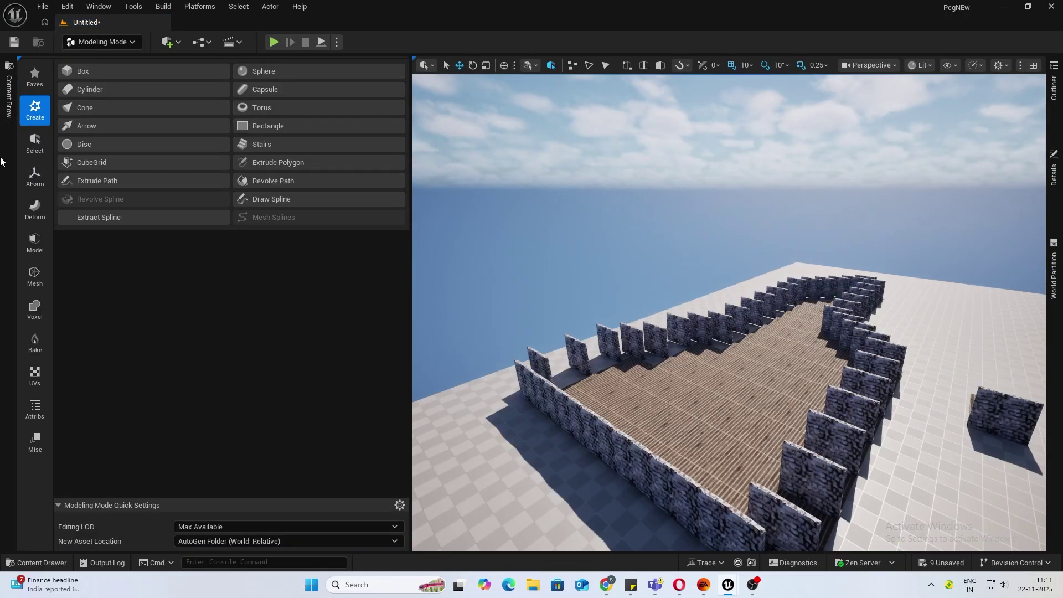
click(42, 173)
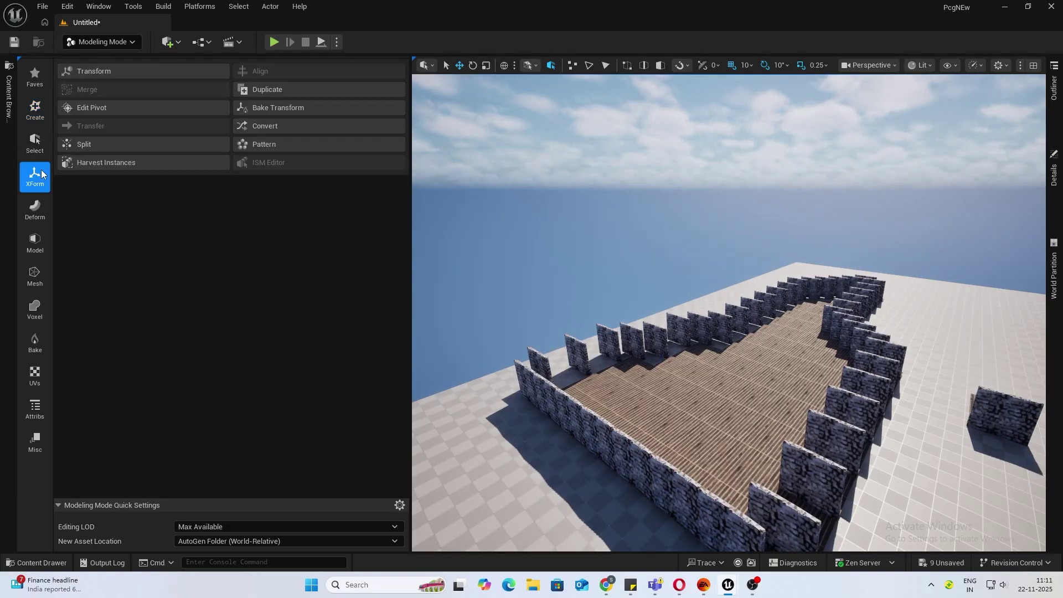
click(100, 110)
right_drag(785, 264, 731, 249)
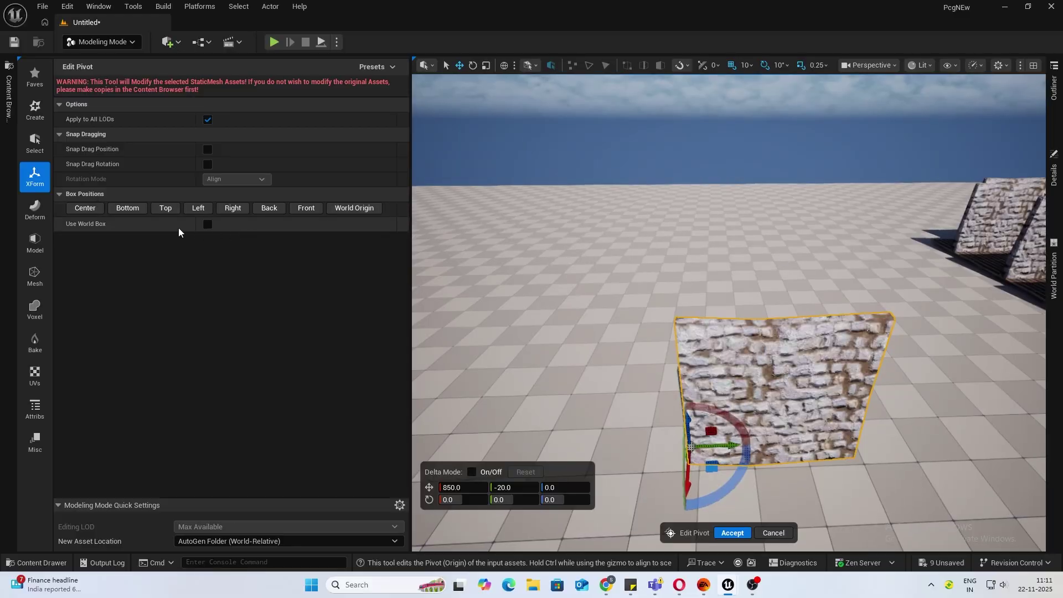
click(85, 208)
mouse_move(688, 513)
right_down()
mouse_move(688, 432)
mouse_move(736, 454)
mouse_move(687, 514)
right_up()
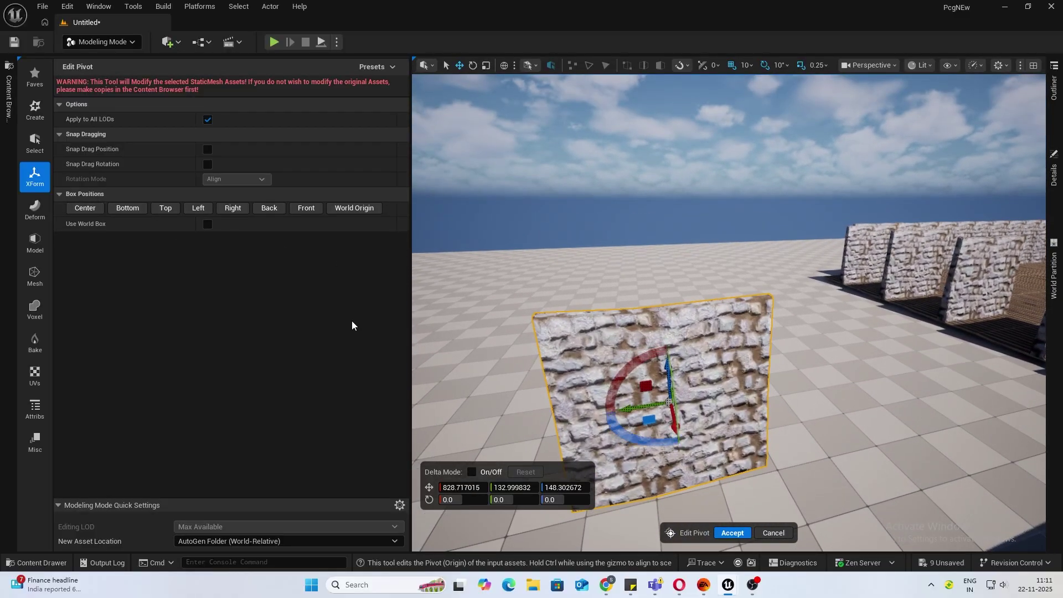
click(127, 208)
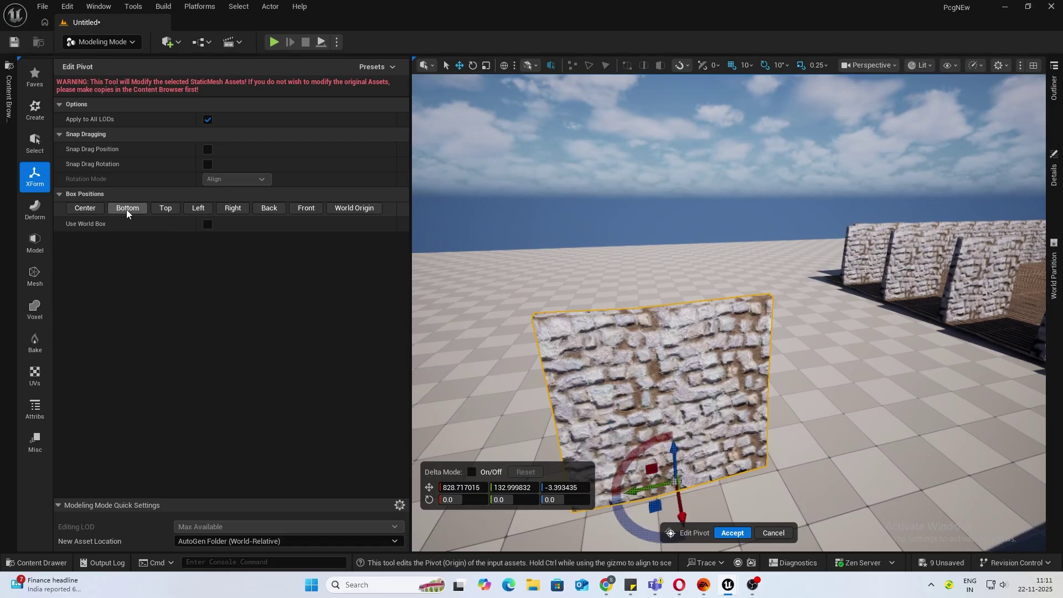
click(732, 532)
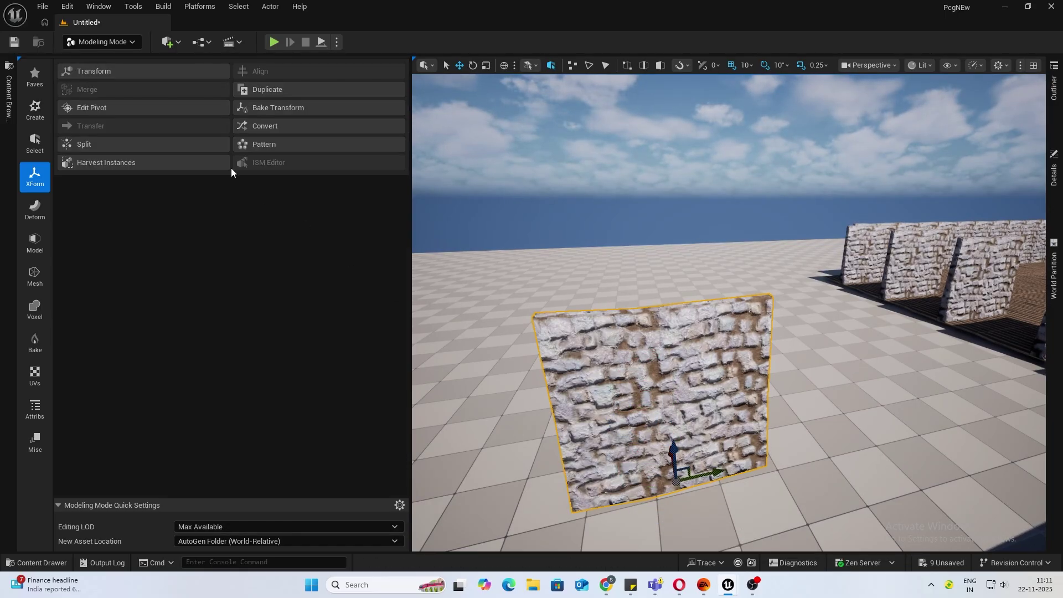
click(105, 42)
click(102, 58)
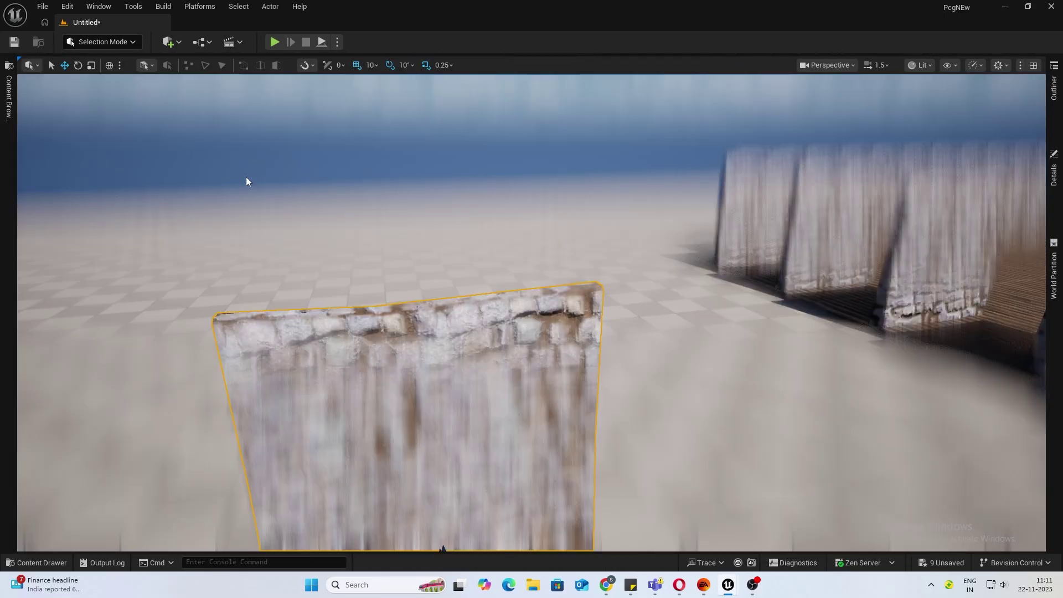
Change the Static Mesh Spawner's mesh in PCG_Proc_Room to SM_Wall_Stone_7 and save the graph
mouse_move(732, 585)
click(831, 530)
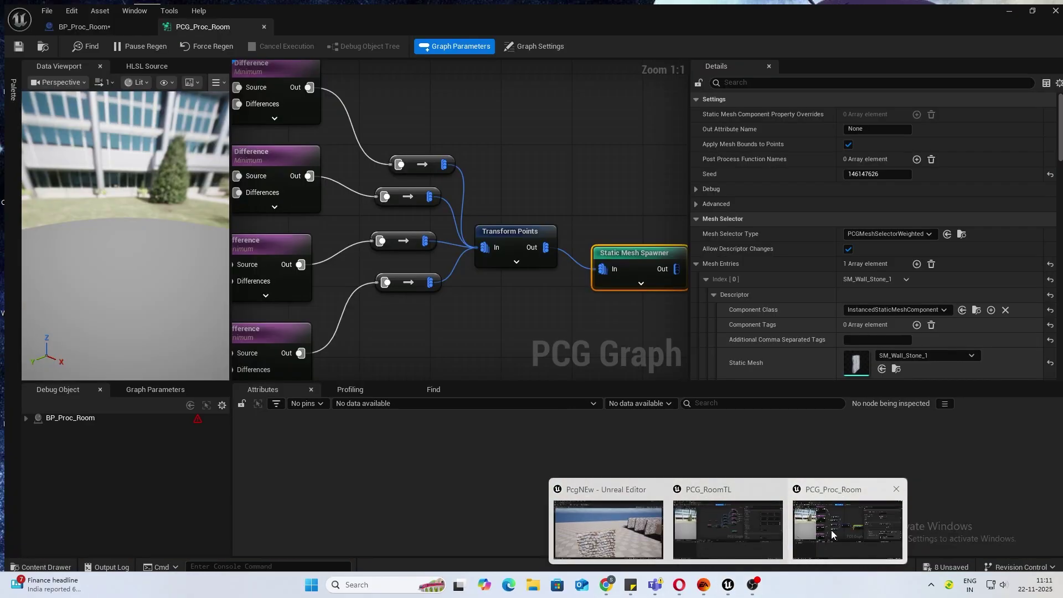
click(921, 351)
click(938, 311)
click(17, 45)
Examine how the spawned stone walls sit along the floor's edges in the level, and return to the PCG graph
click(1004, 6)
right_drag(535, 185, 692, 310)
key(s)
mouse_move(531, 312)
right_down()
mouse_move(520, 199)
mouse_move(664, 299)
mouse_move(532, 310)
right_up()
key(w)
right_drag(329, 276, 328, 276)
right_drag(358, 347, 380, 227)
key(w)
key(alt+Tab)
key(alt+Tab)
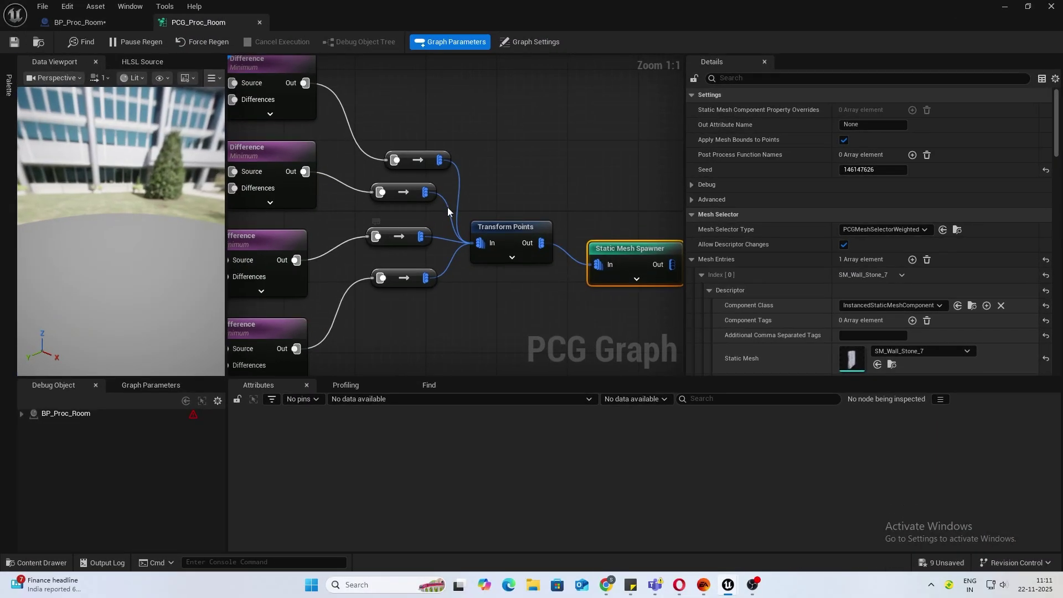
Feed the Static Mesh Spawner directly from the first Difference branch's conversion node instead of Transform Points, and save the graph
right_drag(455, 304, 504, 276)
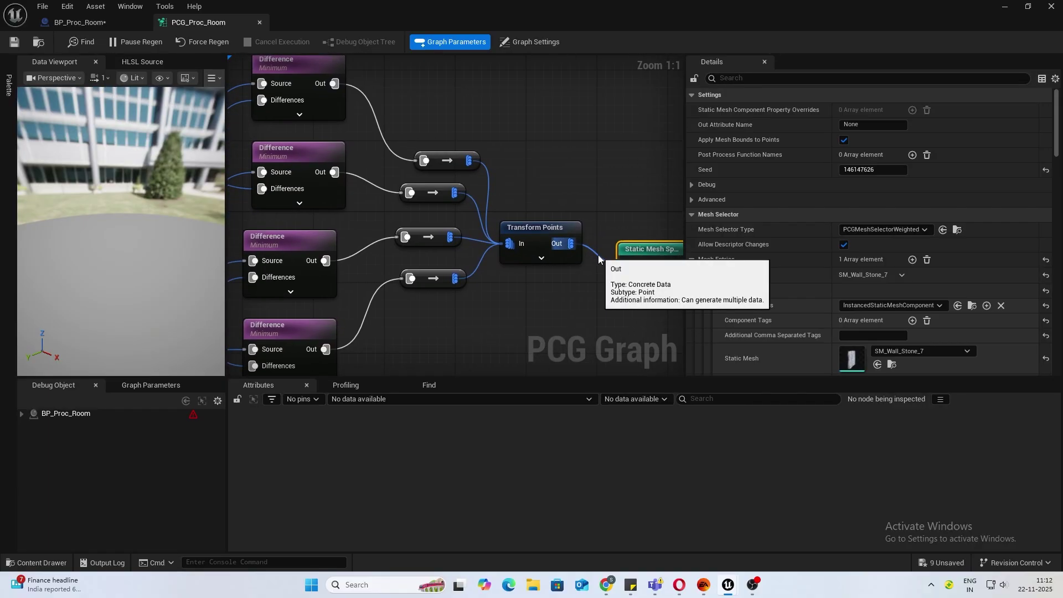
drag(624, 253, 525, 134)
drag(469, 161, 527, 146)
click(21, 42)
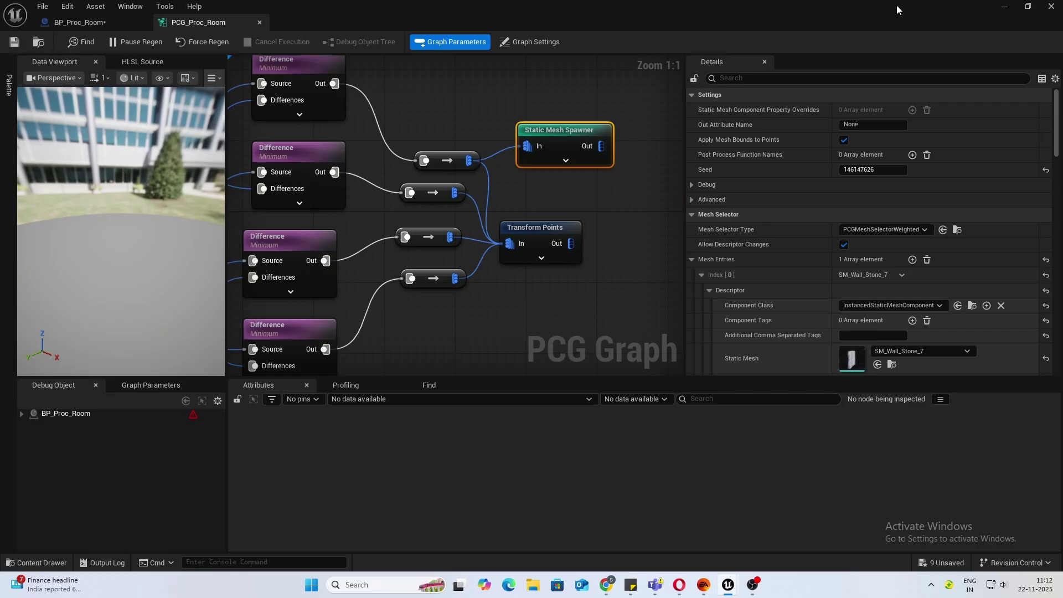
Float the graph window over the level and switch the spawner's input to the second Difference branch's conversion node
drag(866, 9, 626, 156)
right_drag(688, 253, 619, 205)
click(652, 223)
alt+click(652, 212)
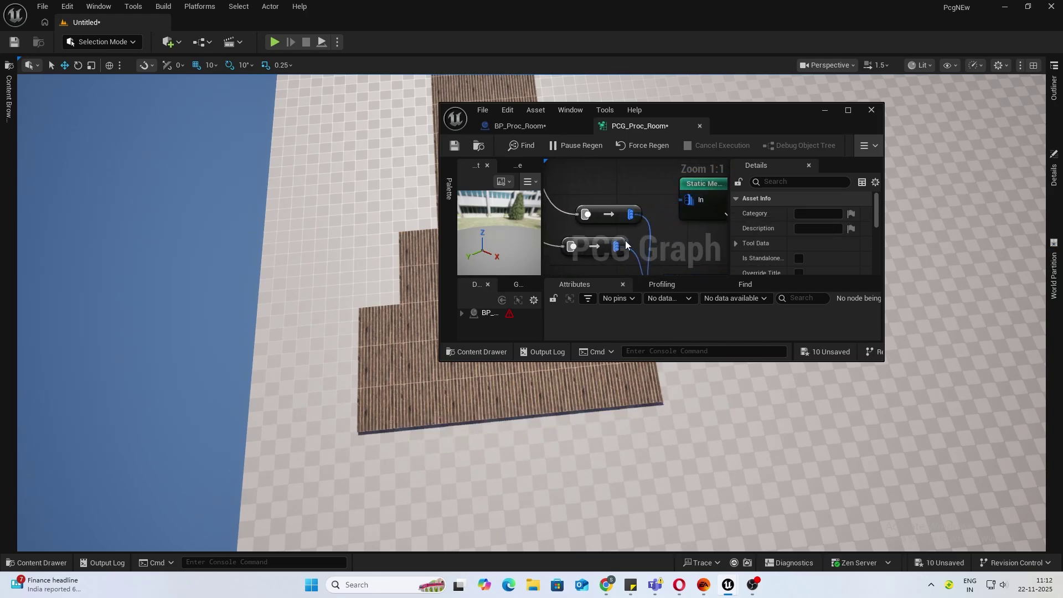
drag(617, 246, 687, 199)
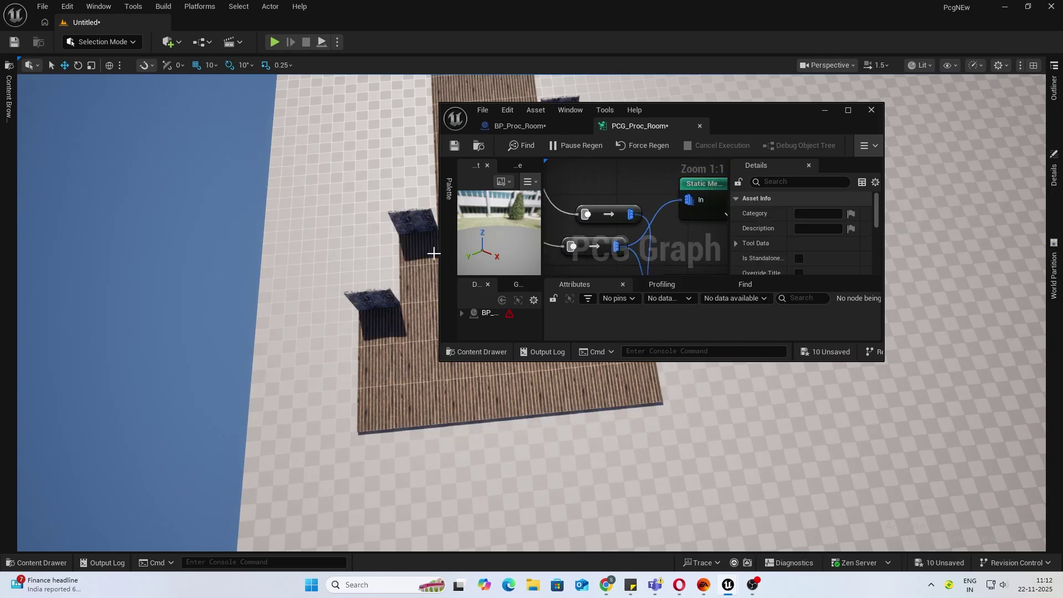
Switch the Static Mesh Spawner's input to the third Difference branch's conversion node
alt+click(656, 216)
right_drag(660, 225, 648, 159)
drag(599, 217, 675, 250)
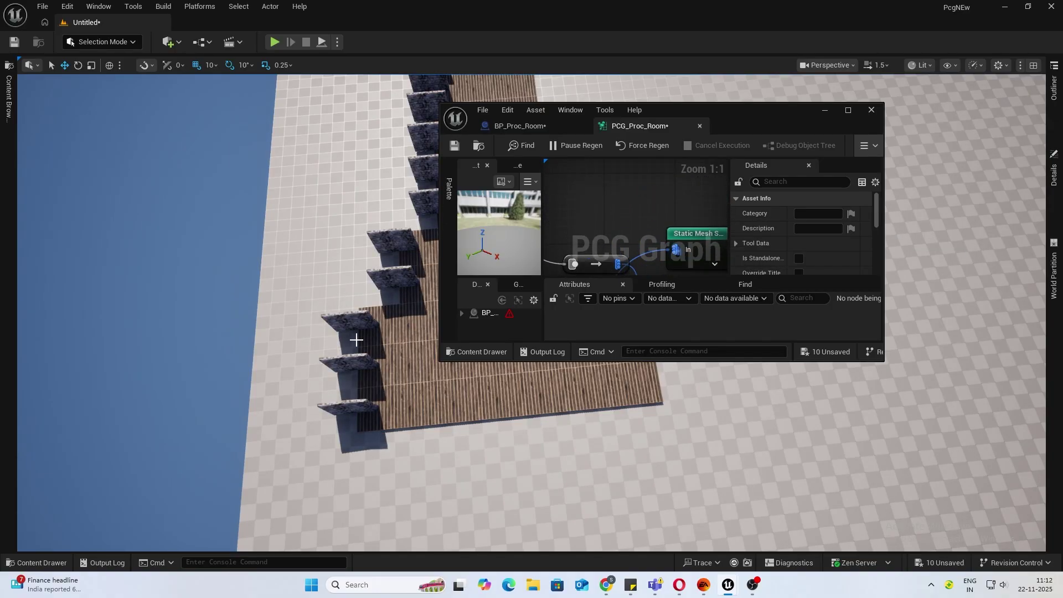
Maximize the graph, disconnect the third branch from the spawner, and feed the spawner from the combined Transform Points output
click(840, 116)
right_drag(482, 211, 710, 206)
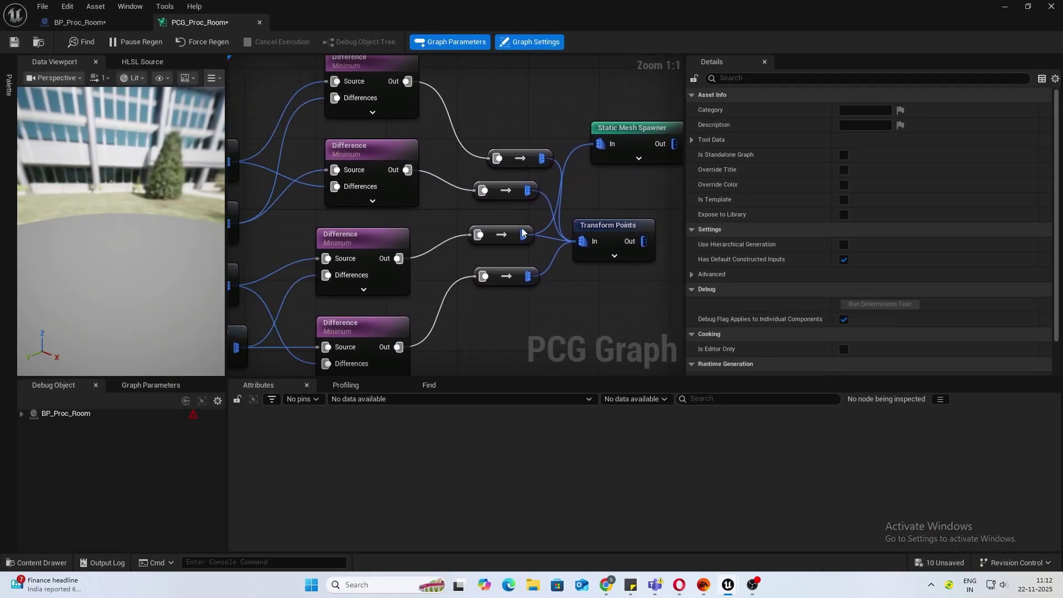
alt+click(580, 146)
right_drag(314, 247, 443, 244)
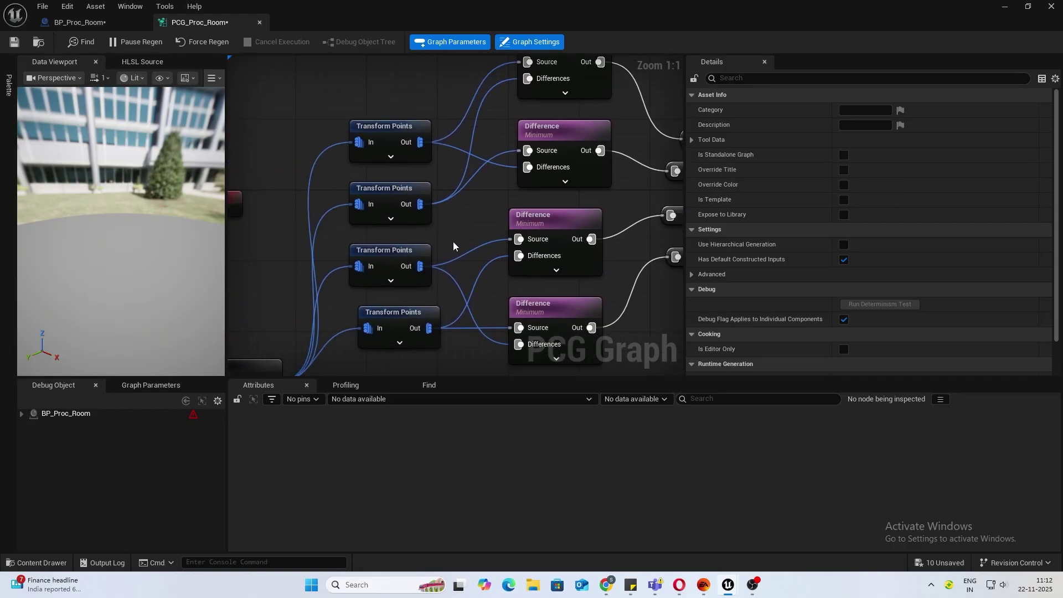
click(389, 255)
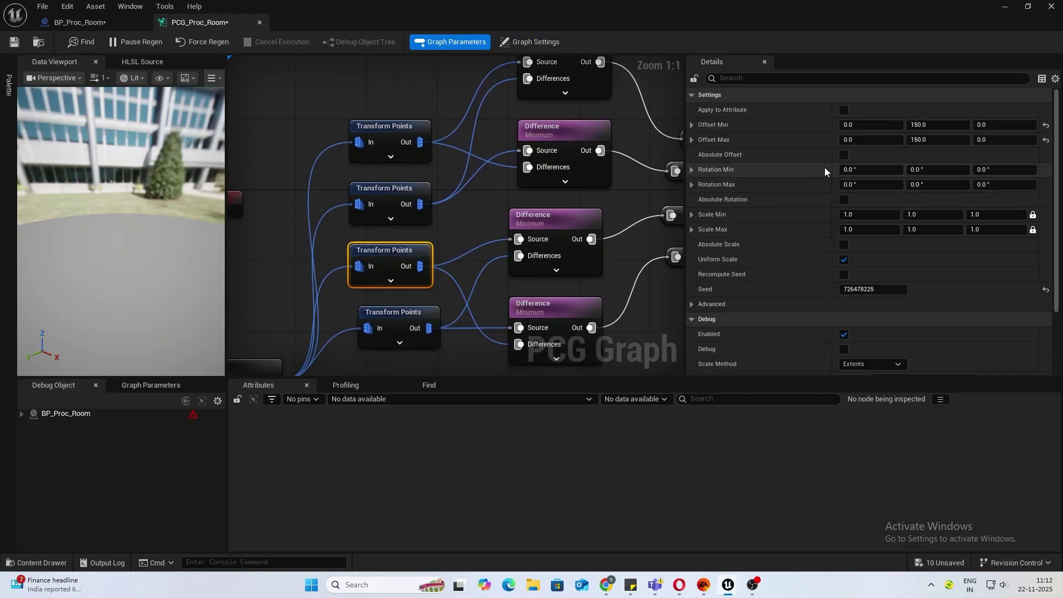
right_drag(553, 171, 346, 202)
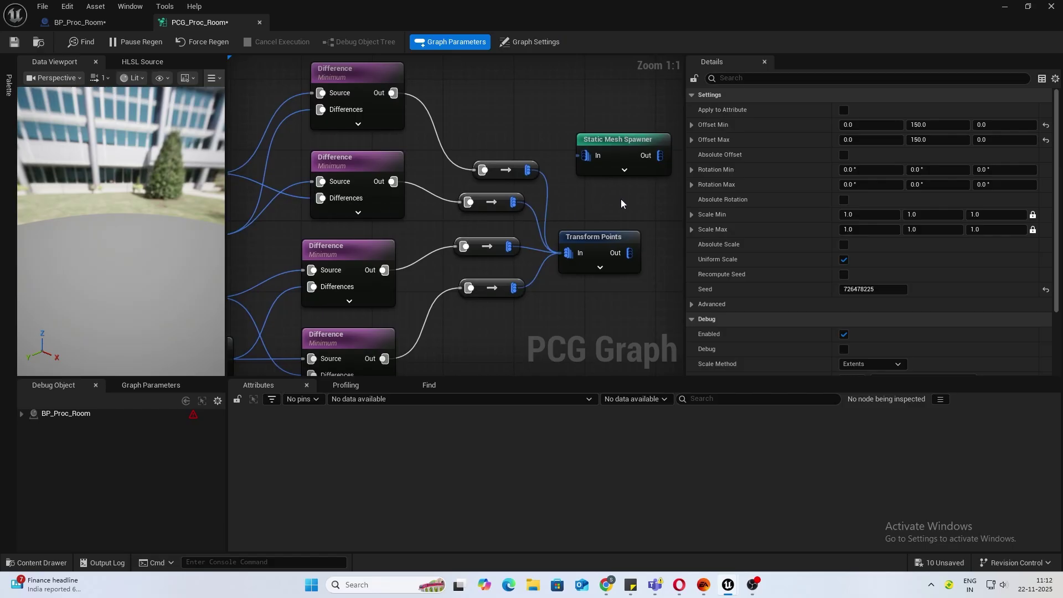
right_drag(621, 204, 466, 205)
drag(477, 239, 572, 189)
Detach the PCG_Proc_Room graph as a floating window and place it beside the generated walls in the level view
drag(208, 22, 324, 154)
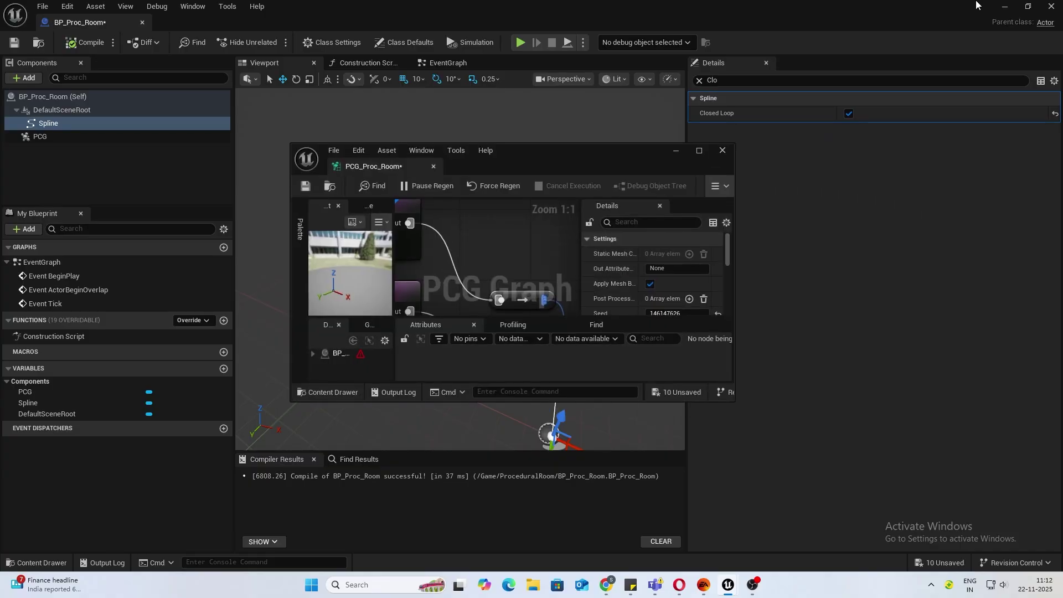
click(1005, 6)
drag(556, 158, 867, 170)
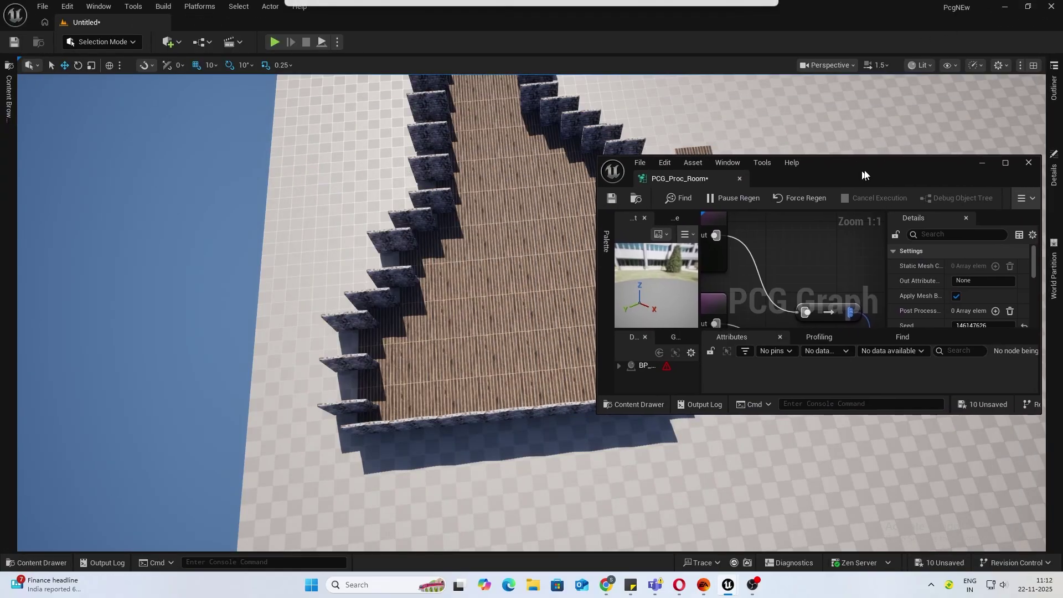
Set the minimum and maximum Z rotation to 90° on the Transform Points node that offsets Y by 150
scroll(832, 275, down, 9)
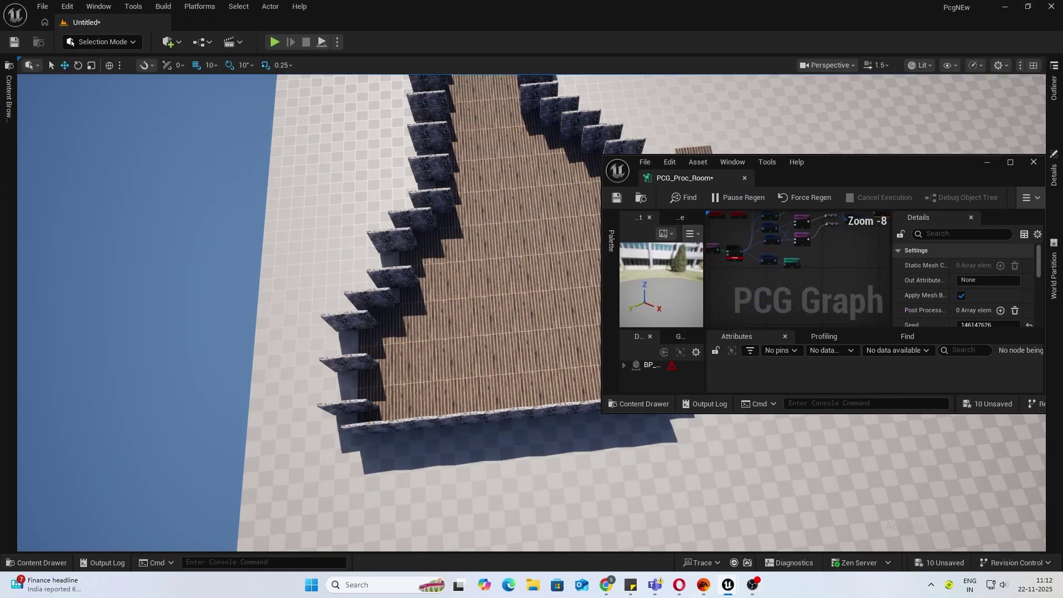
scroll(782, 235, up, 4)
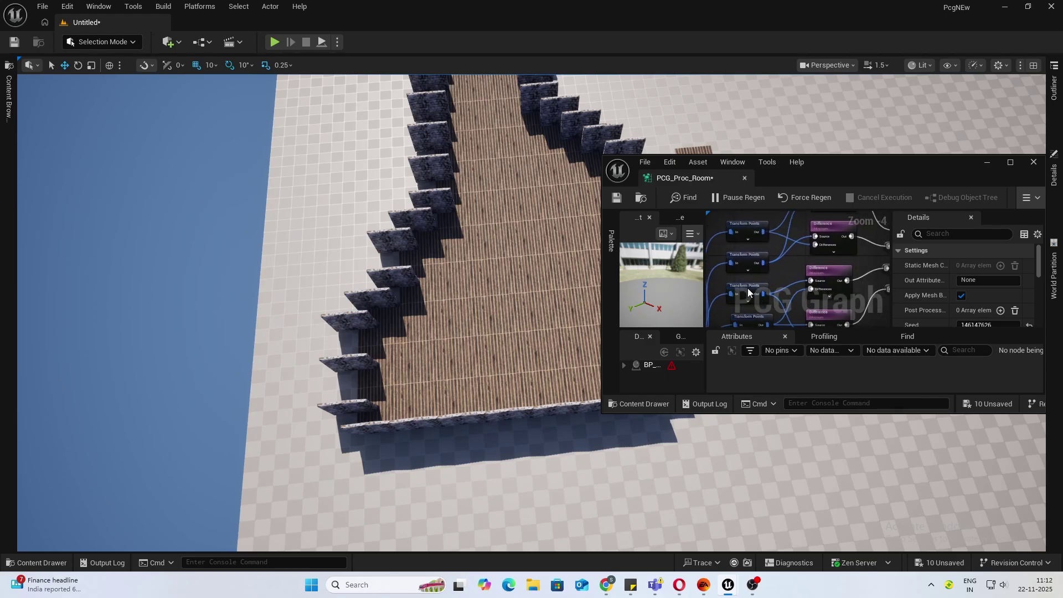
click(747, 288)
scroll(978, 308, down, 1)
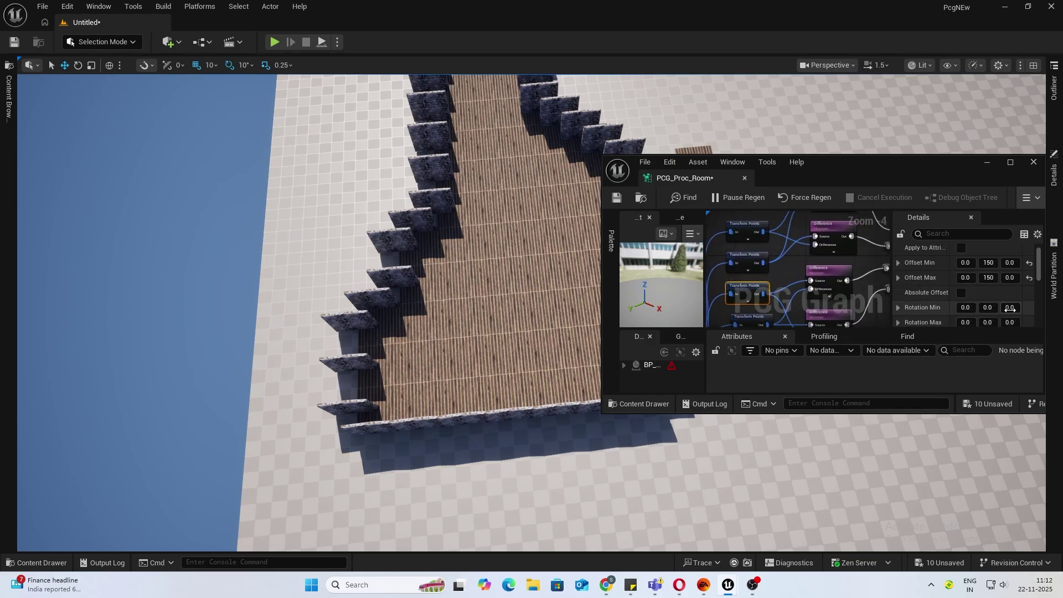
click(1011, 308)
text(90)
key(Return)
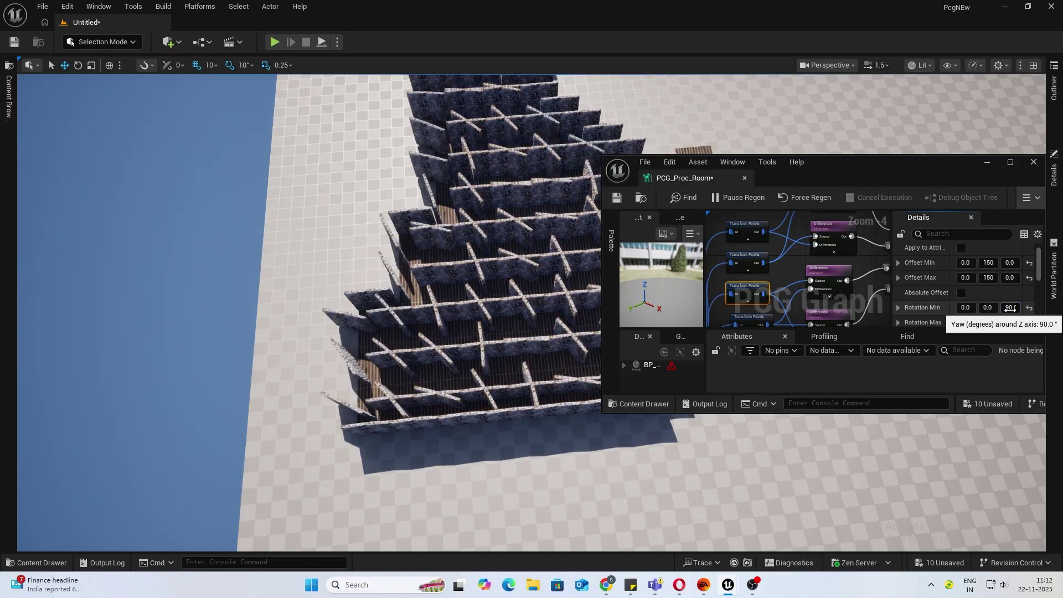
key(Tab)
key(Tab)
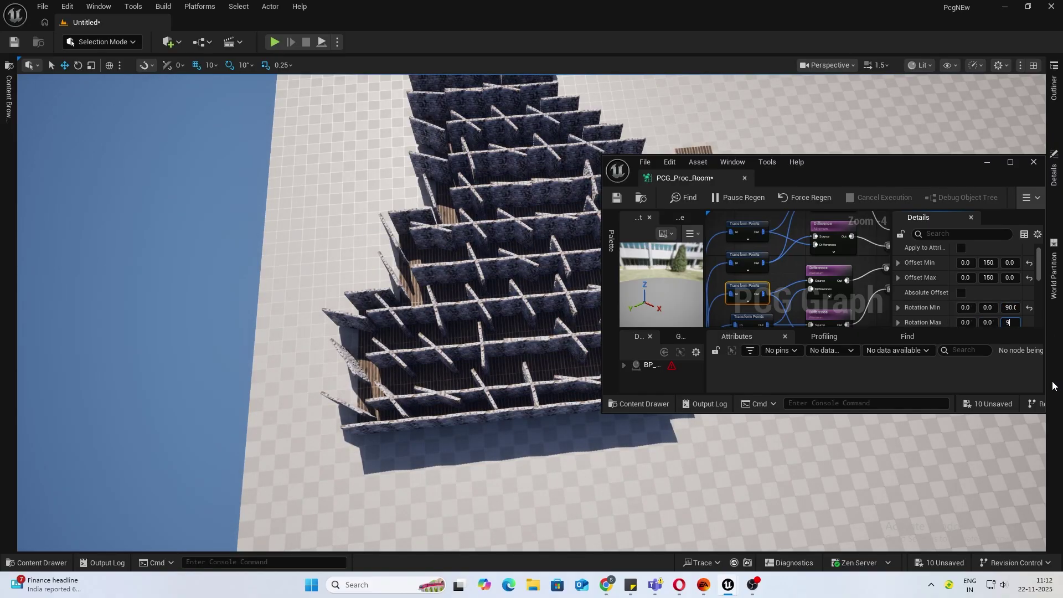
key(Return)
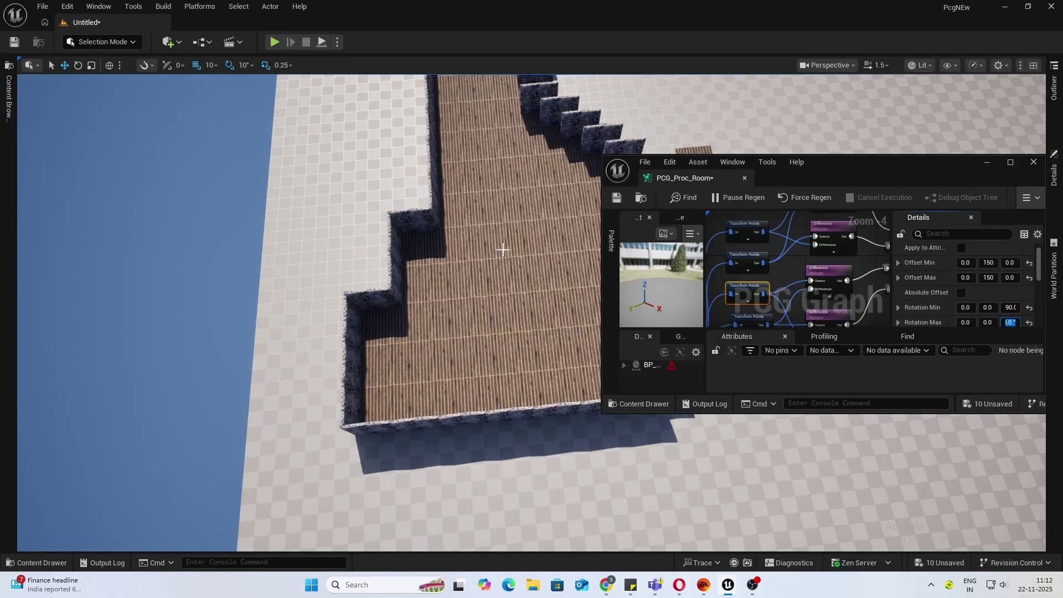
Set the Z rotation range to 90° on the Transform Points node with the -150 Y offset and save the graph
right_drag(503, 249, 409, 284)
right_drag(760, 307, 756, 284)
click(746, 300)
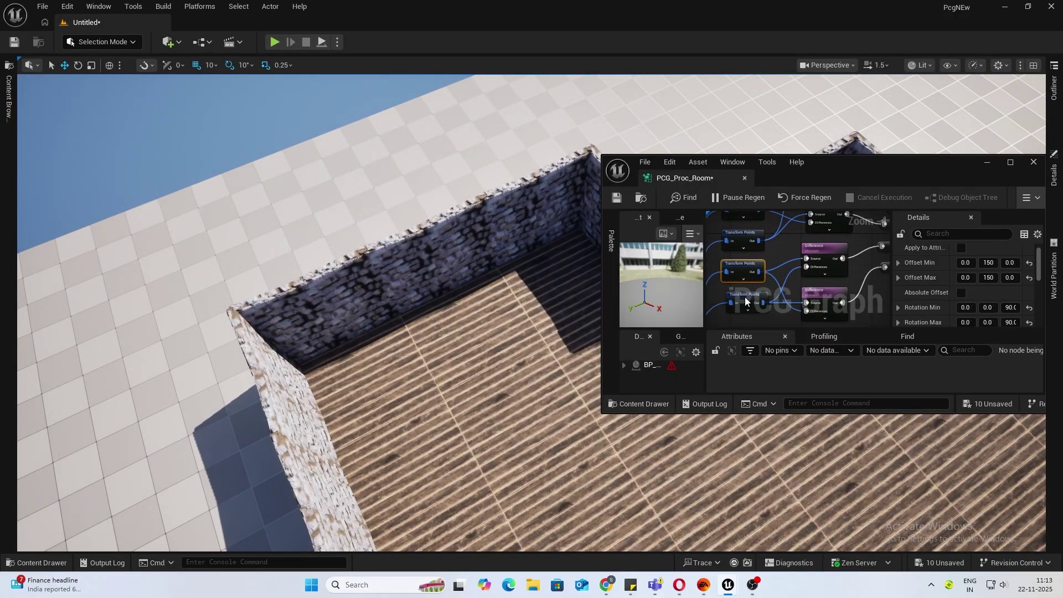
click(1011, 308)
text(90)
key(Return)
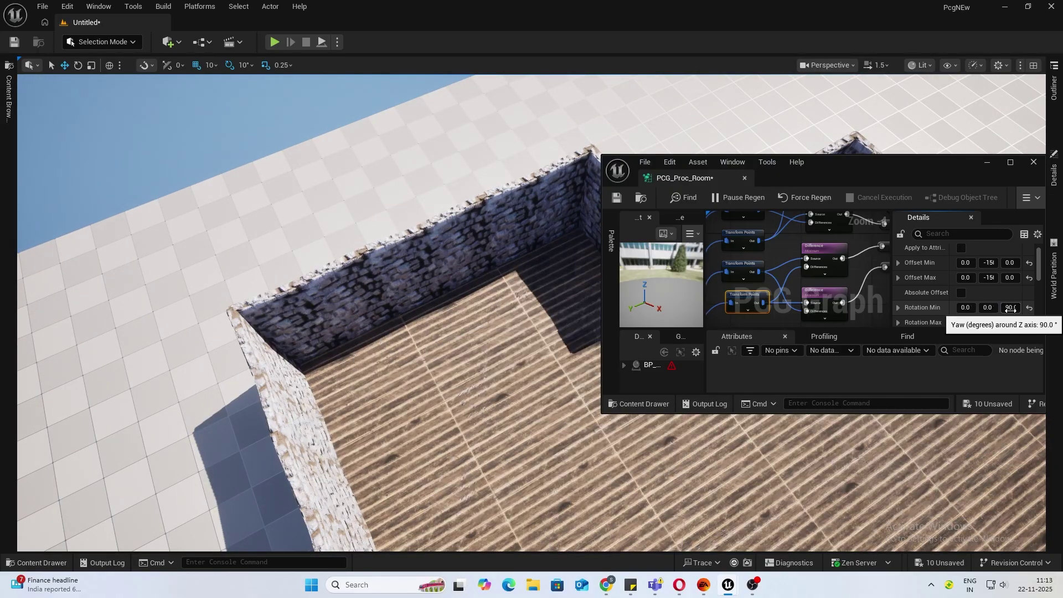
click(615, 197)
Move the loose floor tile away from the generated room's walls
right_drag(532, 299, 554, 299)
mouse_move(493, 239)
right_down()
mouse_move(576, 239)
mouse_move(487, 216)
mouse_move(492, 239)
right_up()
click(500, 415)
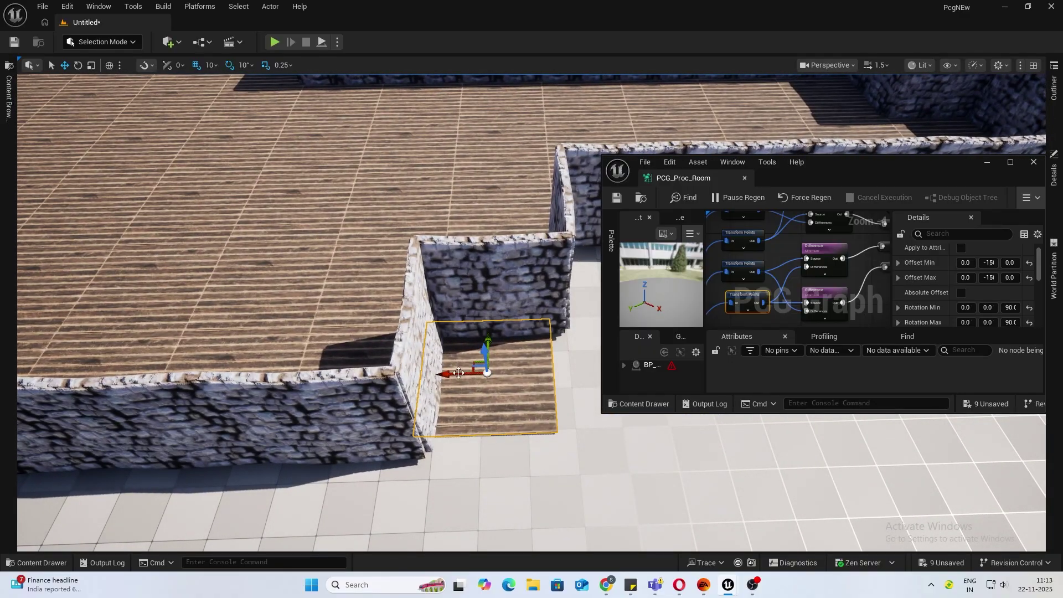
drag(456, 372, 569, 375)
mouse_move(523, 347)
right_down()
mouse_move(578, 377)
mouse_move(548, 337)
mouse_move(524, 347)
right_up()
drag(535, 345, 623, 404)
key(Delete)
mouse_move(459, 349)
right_down()
mouse_move(421, 338)
mouse_move(515, 354)
mouse_move(460, 349)
right_up()
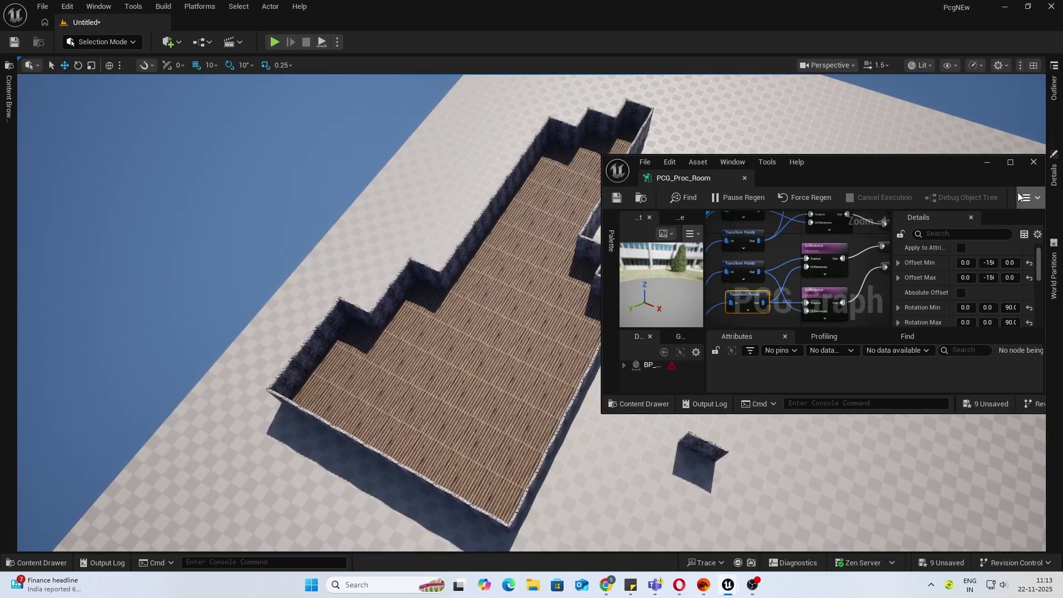
Close the PCG_Proc_Room graph window and delete the loose floor tile and two loose wall pieces beside the room
click(1025, 165)
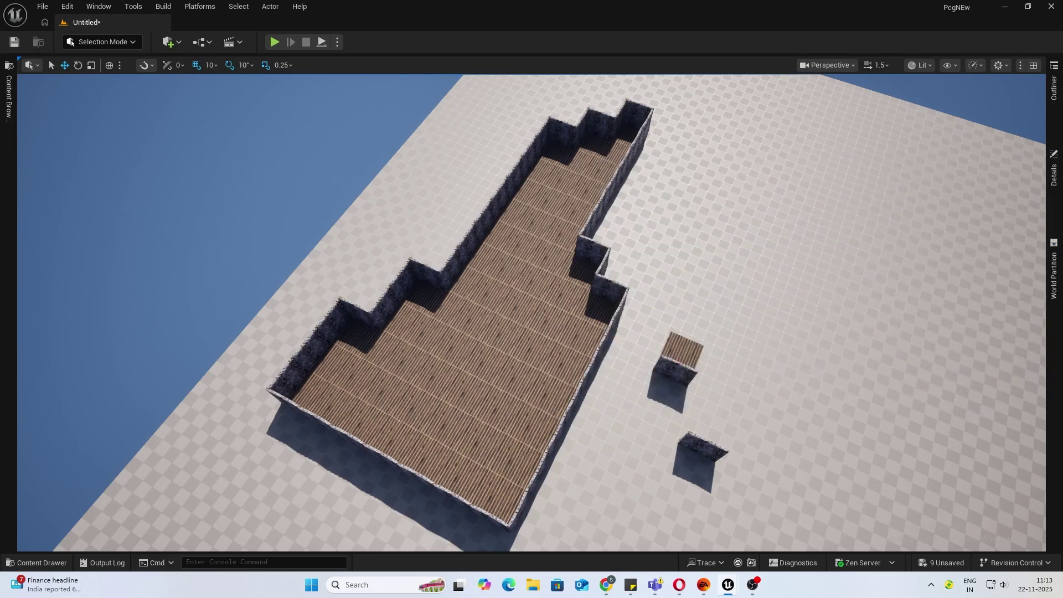
click(486, 284)
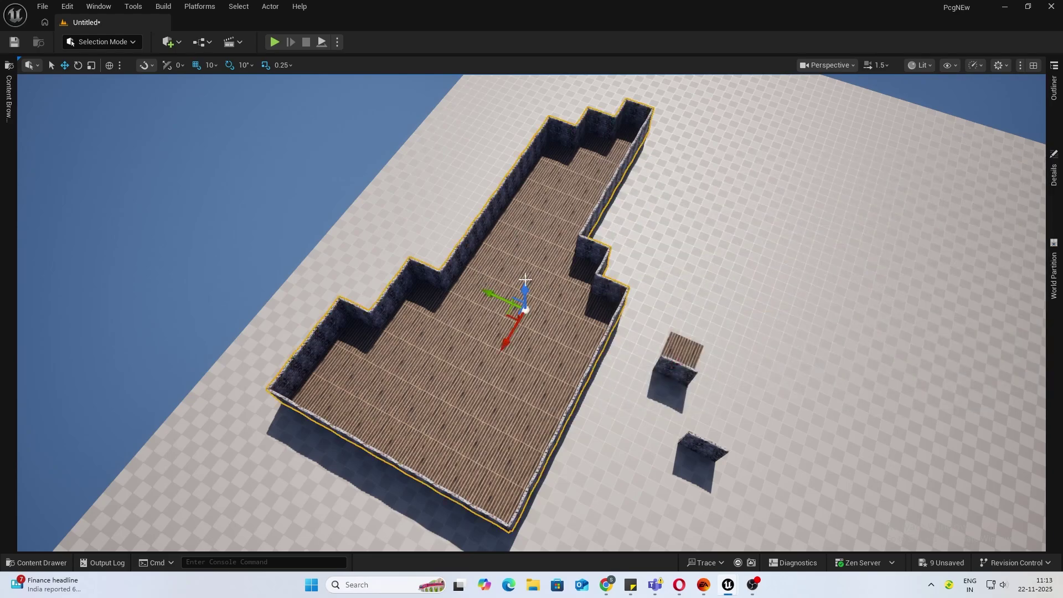
click(599, 254)
click(684, 352)
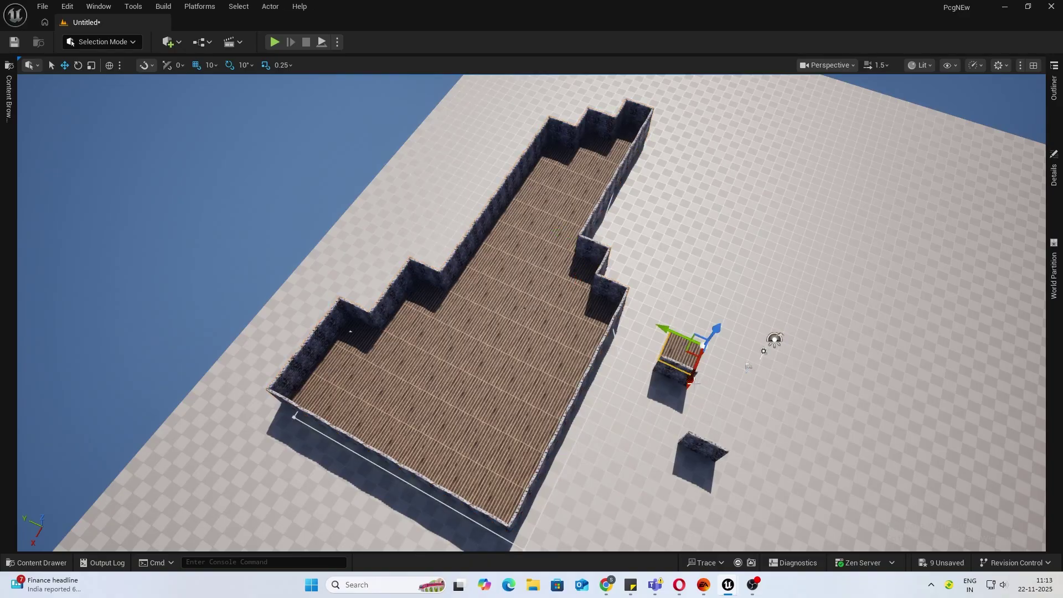
key(Delete)
click(680, 375)
key(Delete)
click(701, 443)
key(Delete)
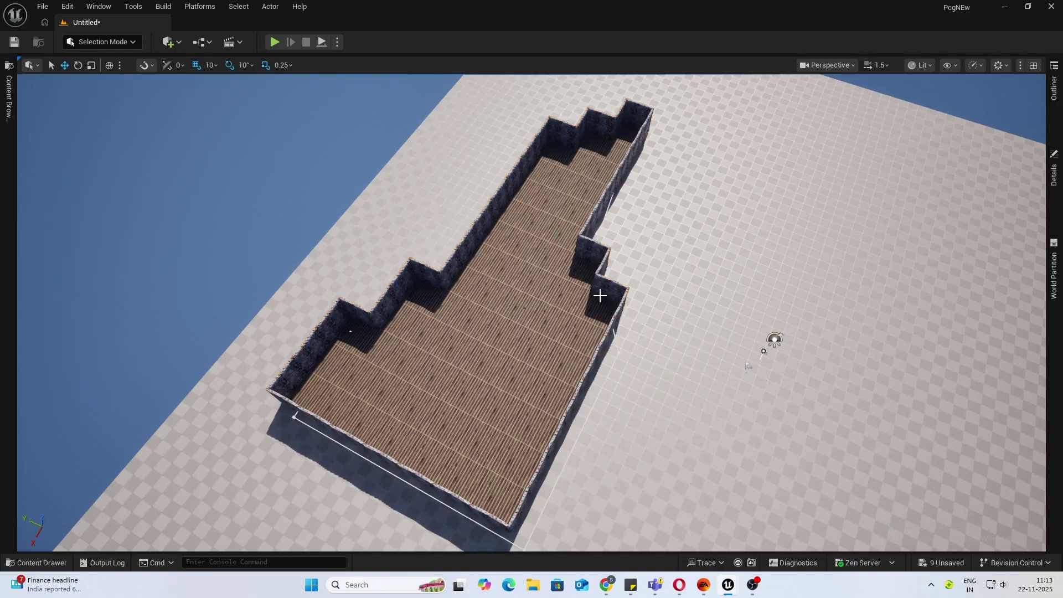
Pull the spline point at the room's notch outward and duplicate the far-end spline point outward to widen the room
click(600, 296)
click(594, 247)
drag(594, 247, 838, 357)
click(638, 119)
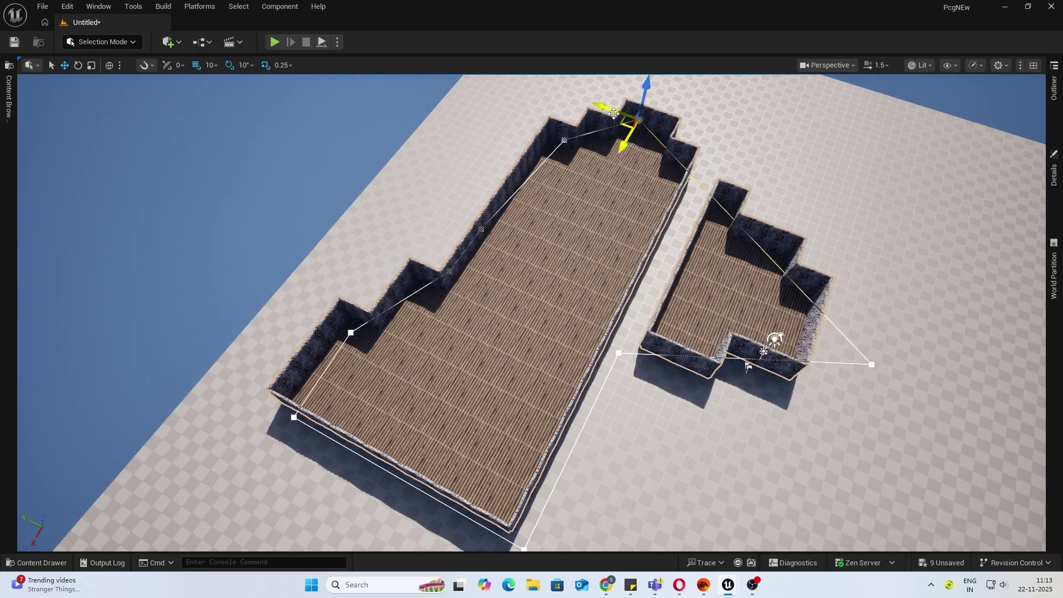
alt+drag(612, 112, 825, 133)
Move the spline point between the narrow and wide sections inward to cut a recess into the room
click(619, 353)
drag(614, 392, 648, 405)
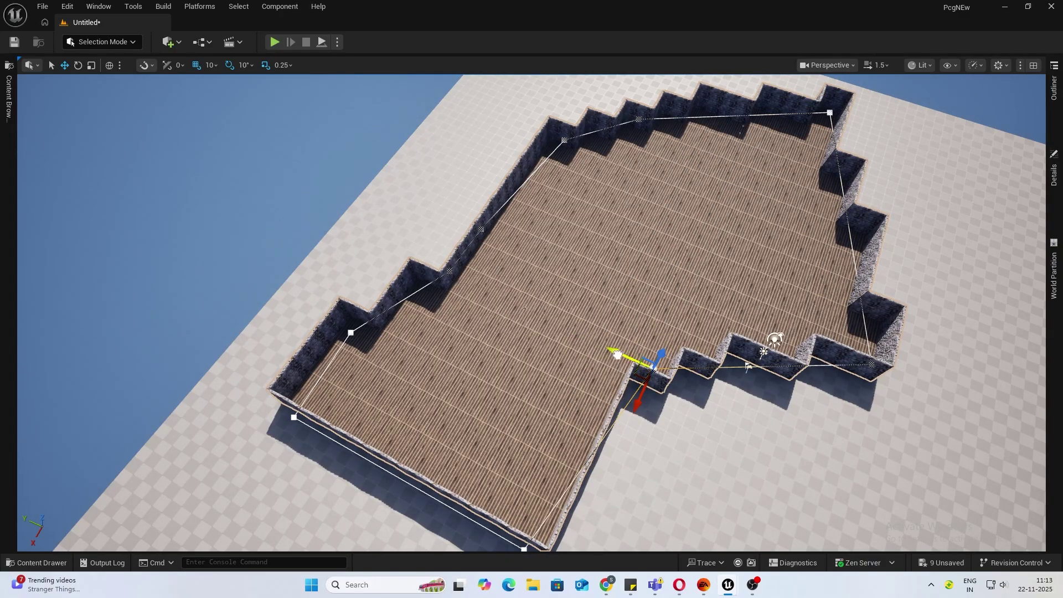
drag(616, 354, 567, 360)
drag(537, 316, 501, 302)
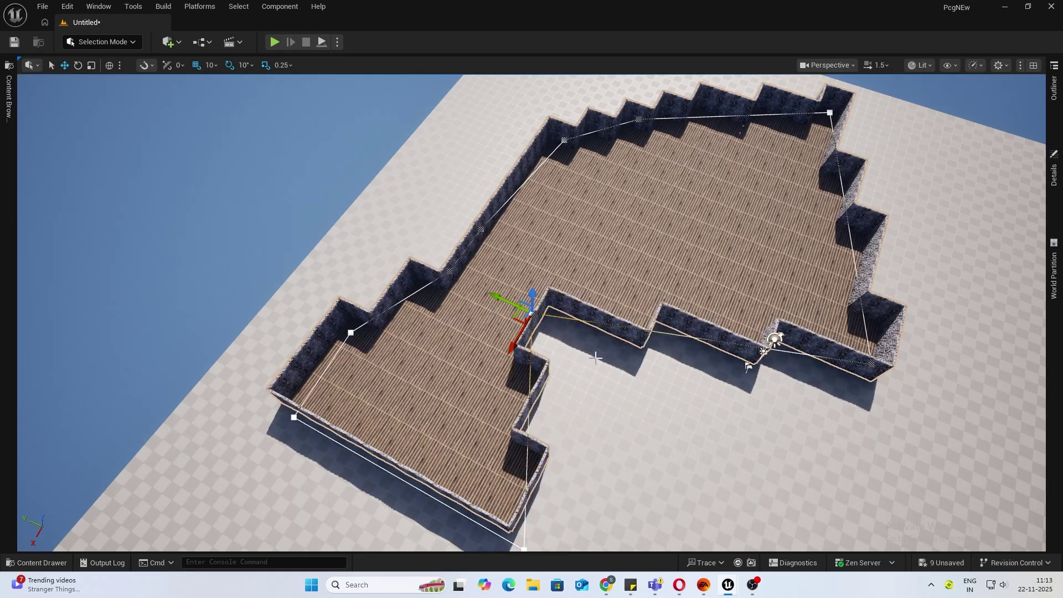
right_drag(595, 357, 574, 346)
Delete one spline point on the long back edge and duplicate its neighbour outward to form a protruding bay
click(443, 311)
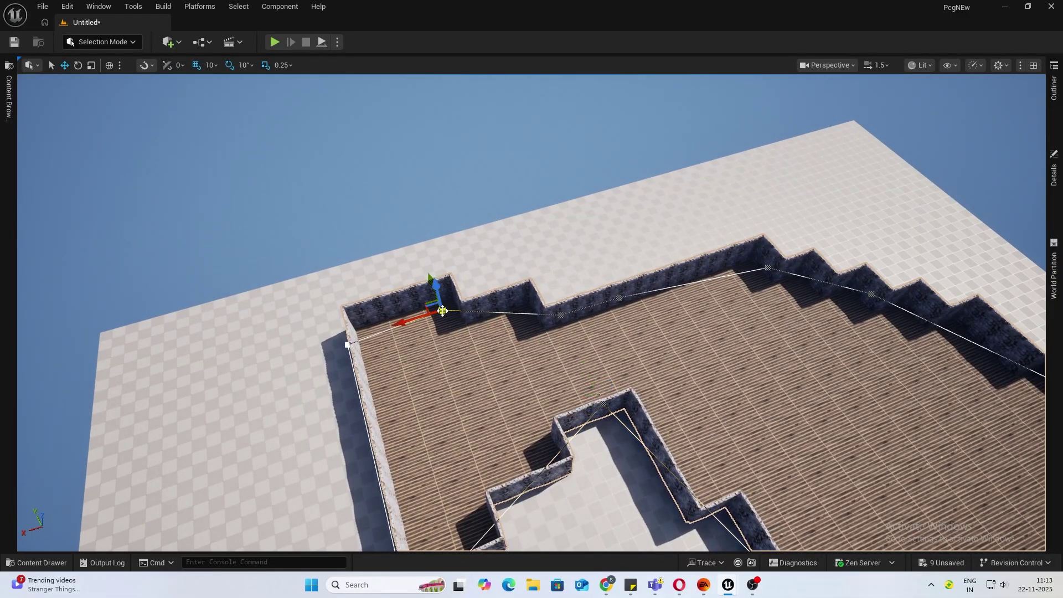
click(561, 314)
key(Delete)
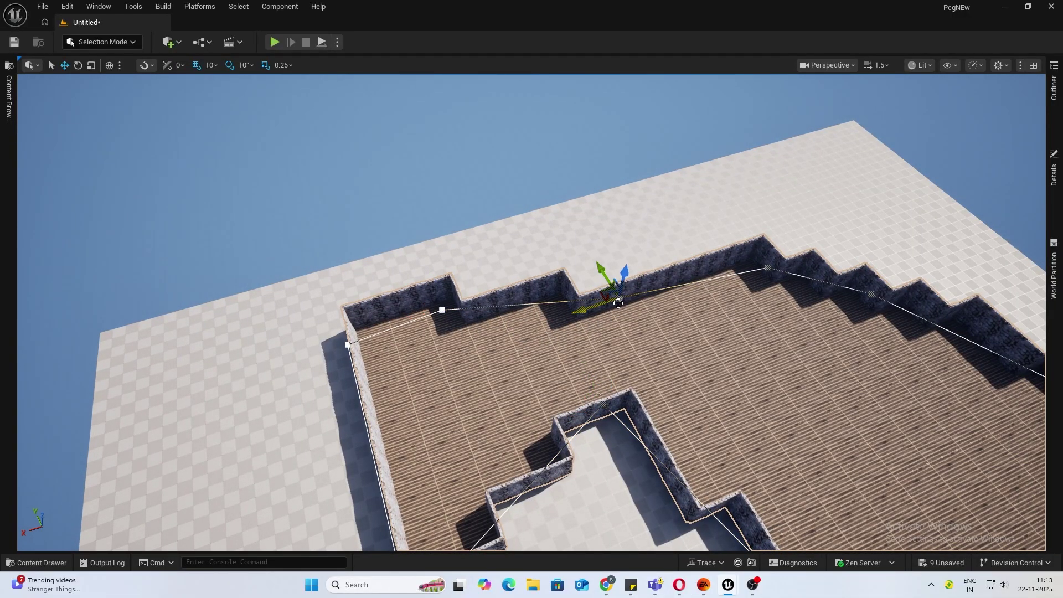
drag(619, 301, 528, 197)
Move the spline point between the end wall and the new bay inward to narrow the room there
click(441, 309)
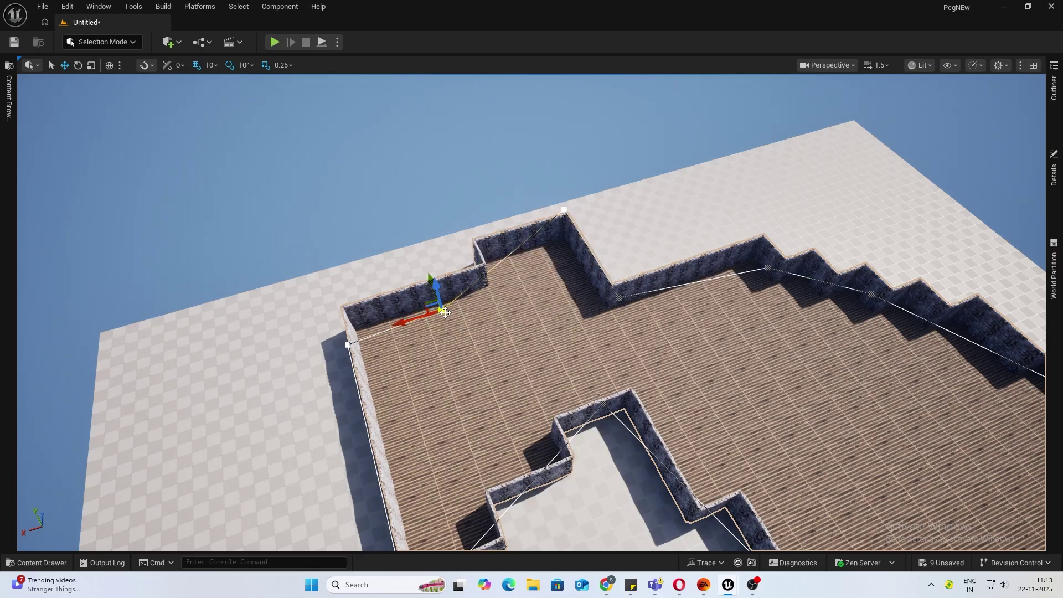
drag(429, 279, 495, 364)
alt+drag(559, 386, 775, 421)
right_drag(664, 354, 598, 357)
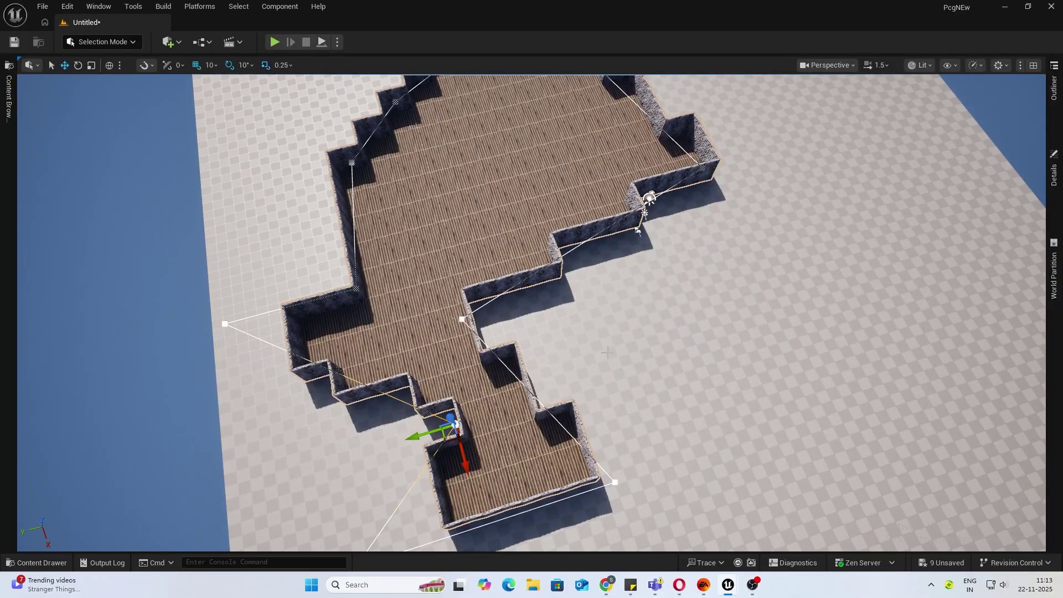
Duplicate the spline point at the wide section's outer corner twice to extend the room outward there
click(702, 167)
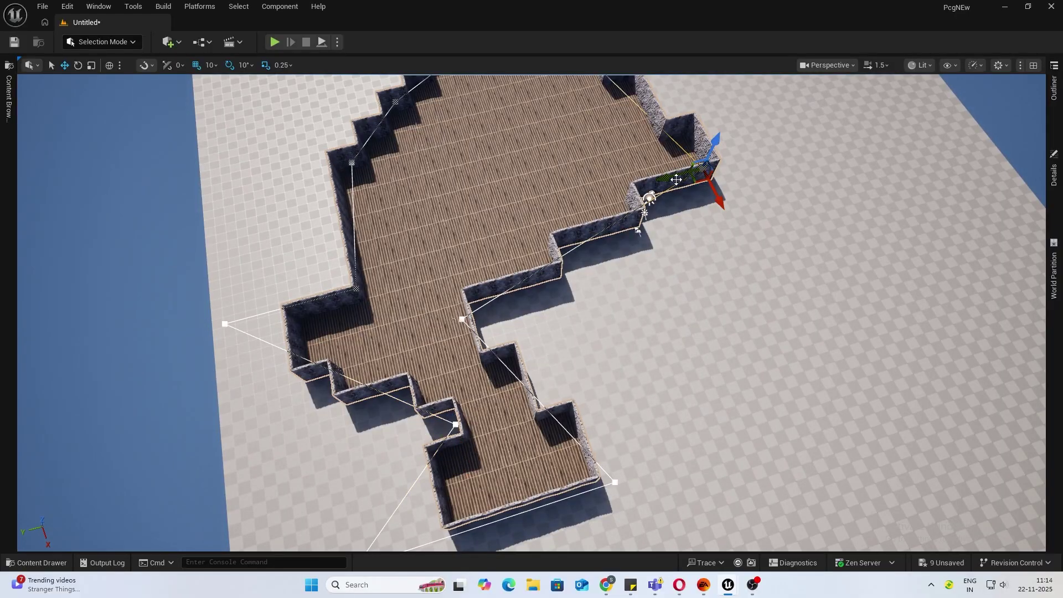
drag(717, 198, 739, 297)
click(700, 167)
alt+drag(664, 177, 795, 142)
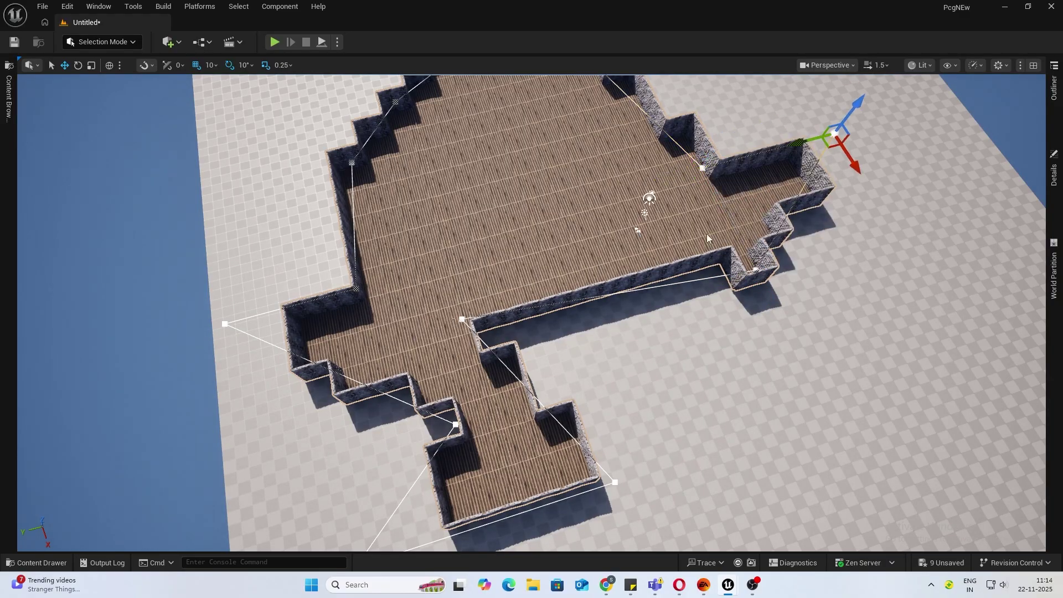
Duplicate the spline point beside the long straight wall outward, and duplicate the resulting point again to enlarge the room's outline
key(g)
key(w)
right_drag(526, 296, 498, 222)
key(w)
scroll(399, 205, down, 3)
right_drag(526, 264, 550, 273)
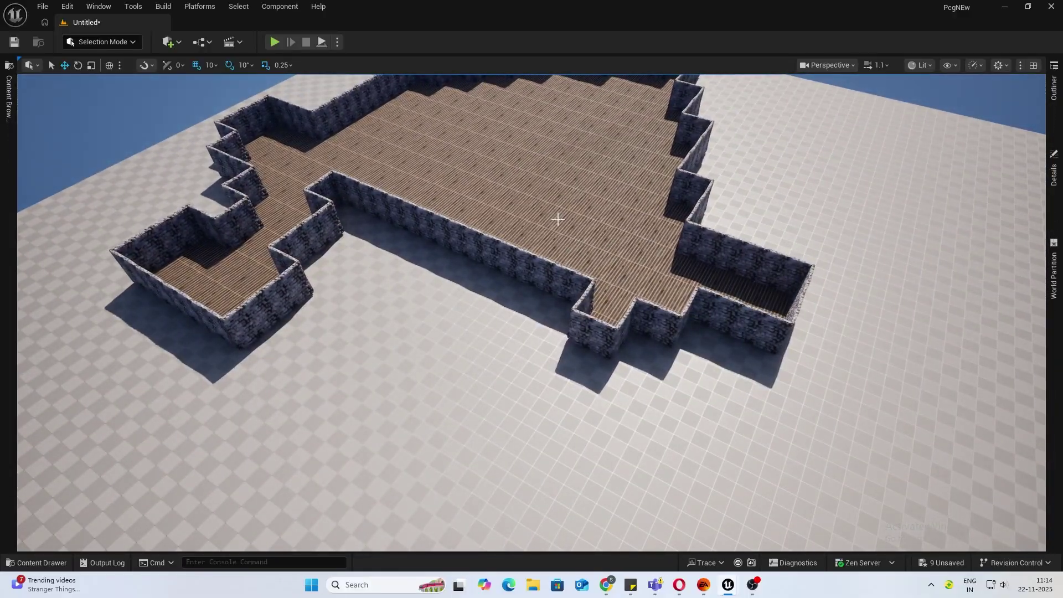
key(g)
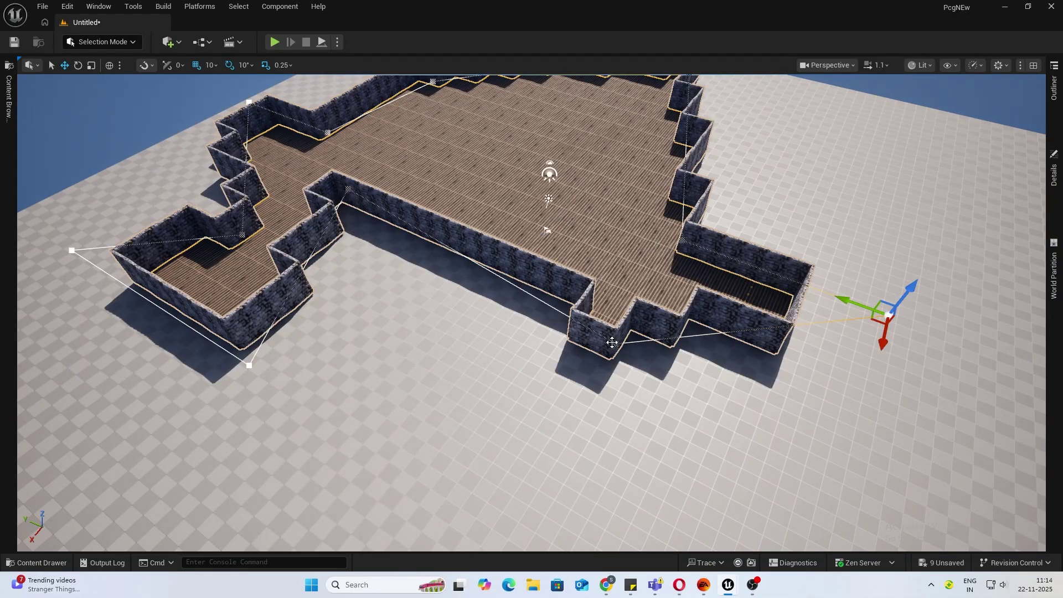
click(617, 345)
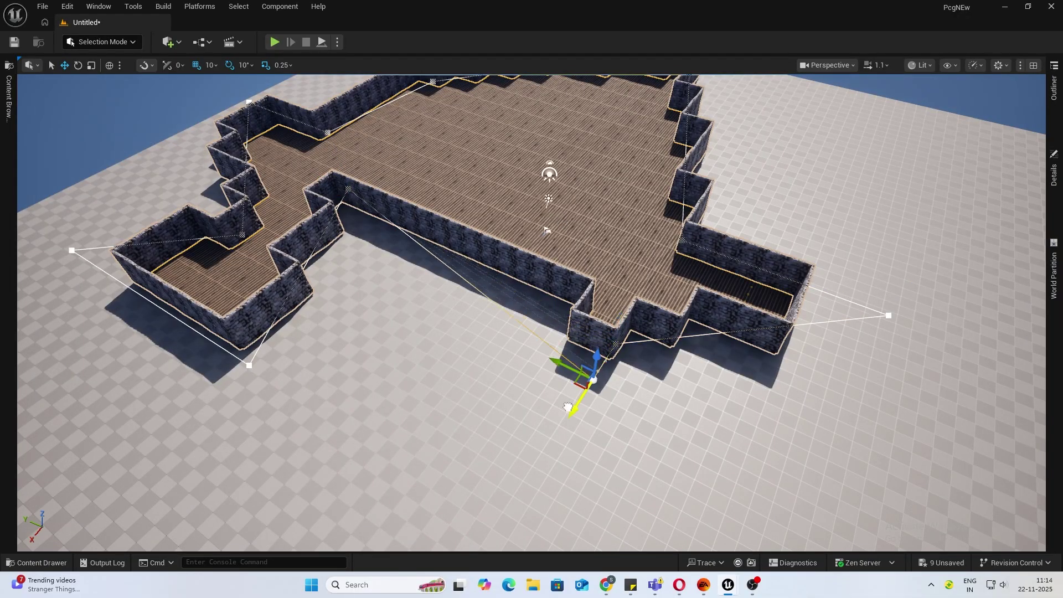
drag(431, 505, 430, 505)
right_drag(458, 430, 531, 423)
key(s)
drag(559, 405, 716, 374)
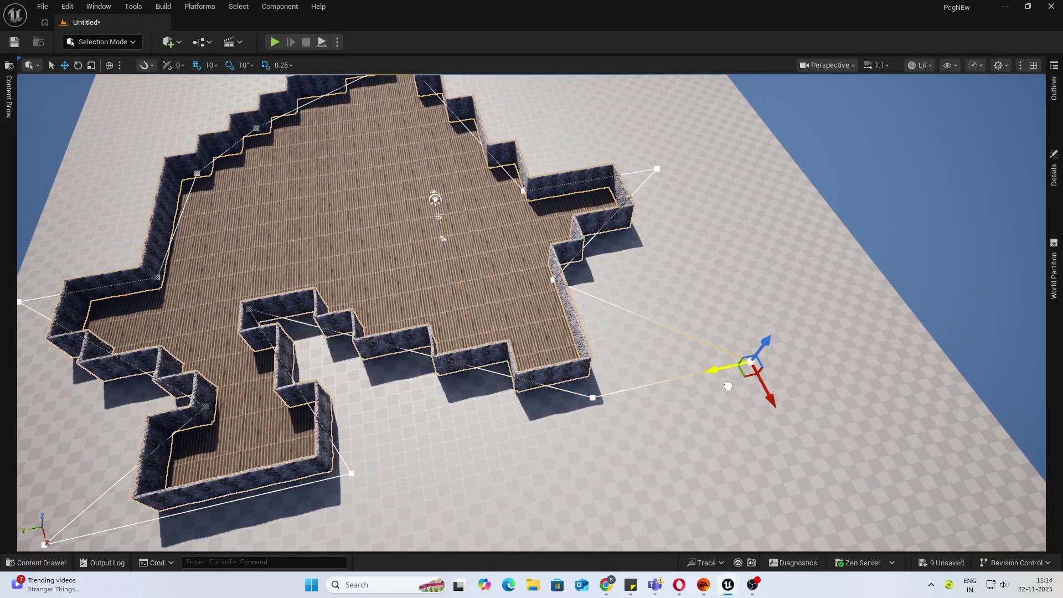
Hide the editor overlays and play-test the level by running and jumping the character through the room, then stop the simulation
key(g)
key(w)
right_drag(717, 374, 841, 301)
key(w)
right_drag(571, 348, 572, 348)
right_drag(648, 329, 648, 328)
key(alt+p)
key(w)
key(w)
key(space)
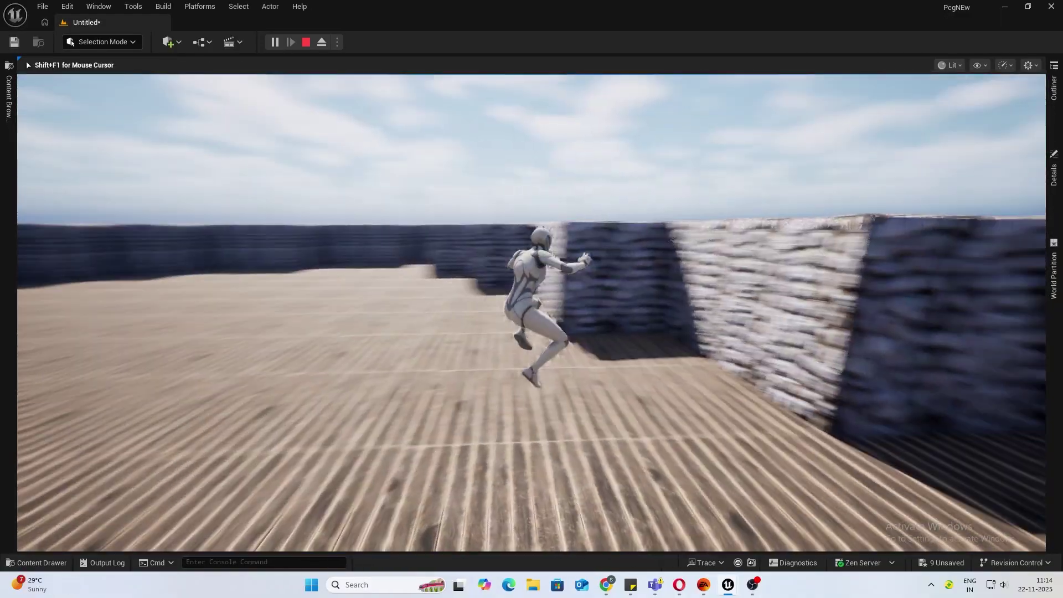
key(w)
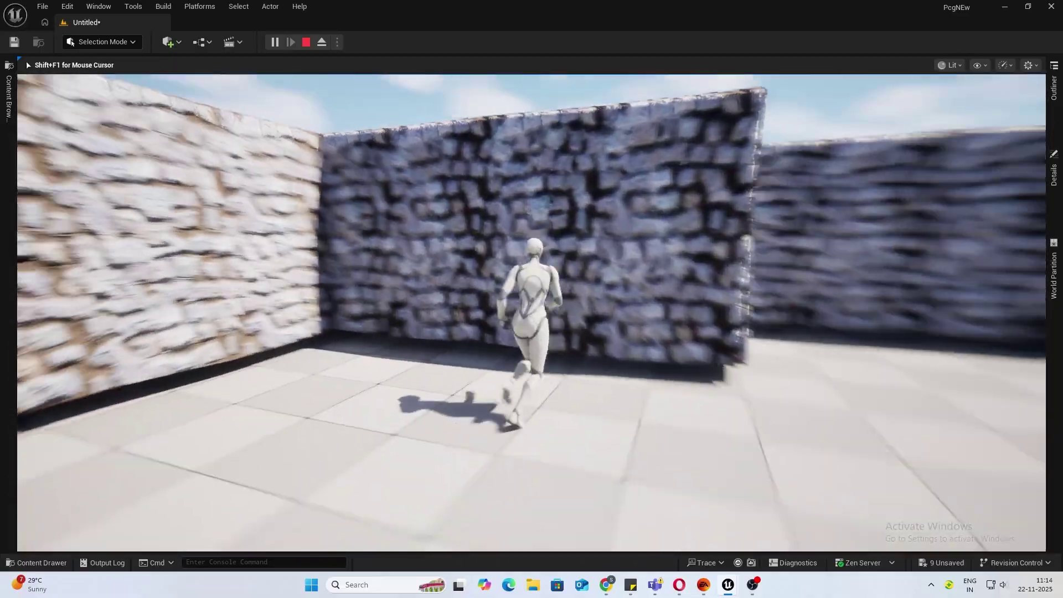
key(Escape)
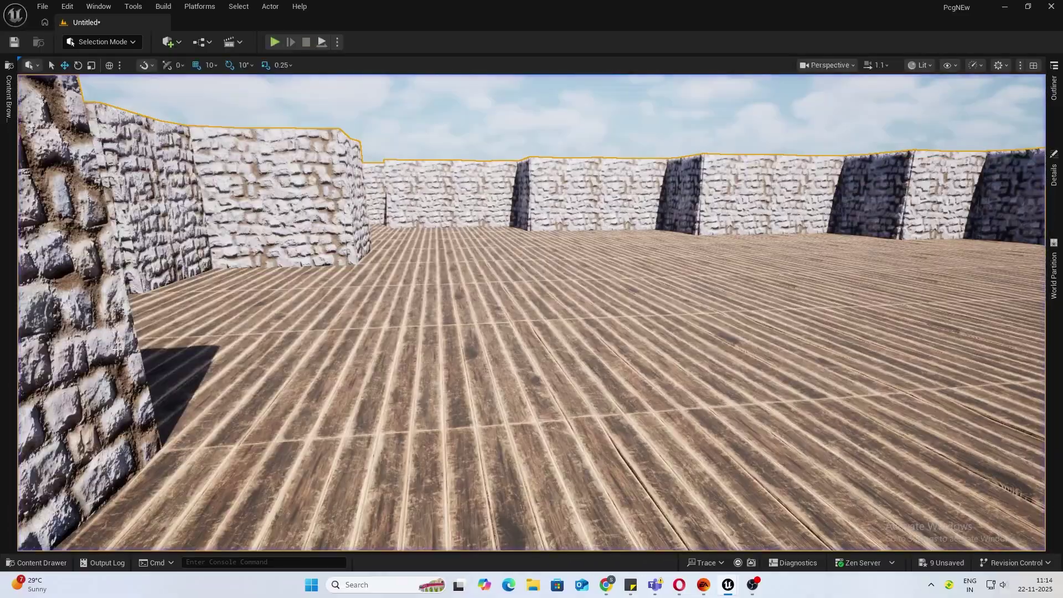
Show the ProceduralRoom folder's assets and examine the room's walls and floor from inside and above
key(F11)
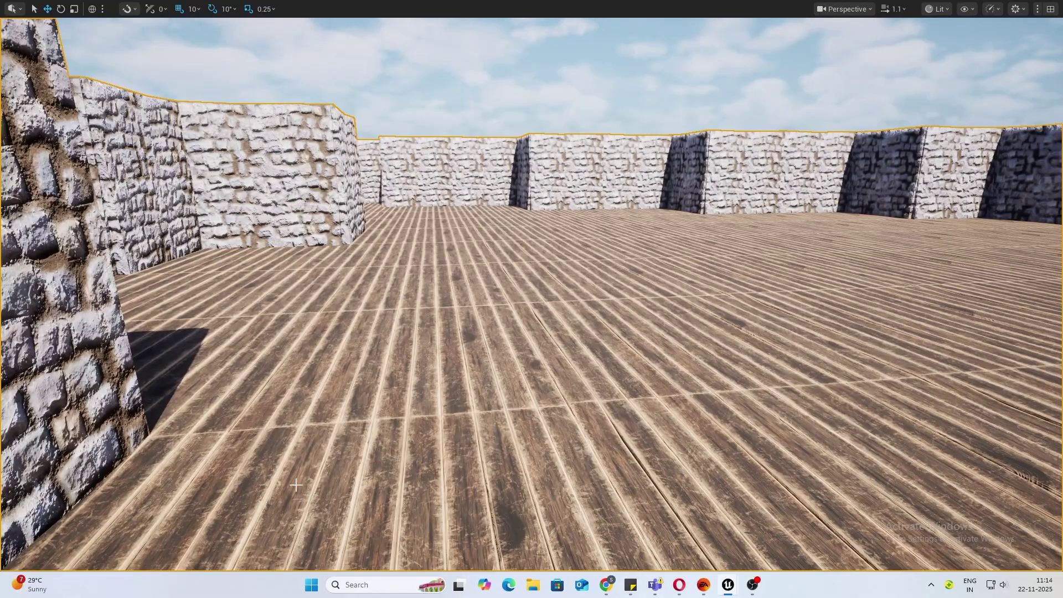
key(F11)
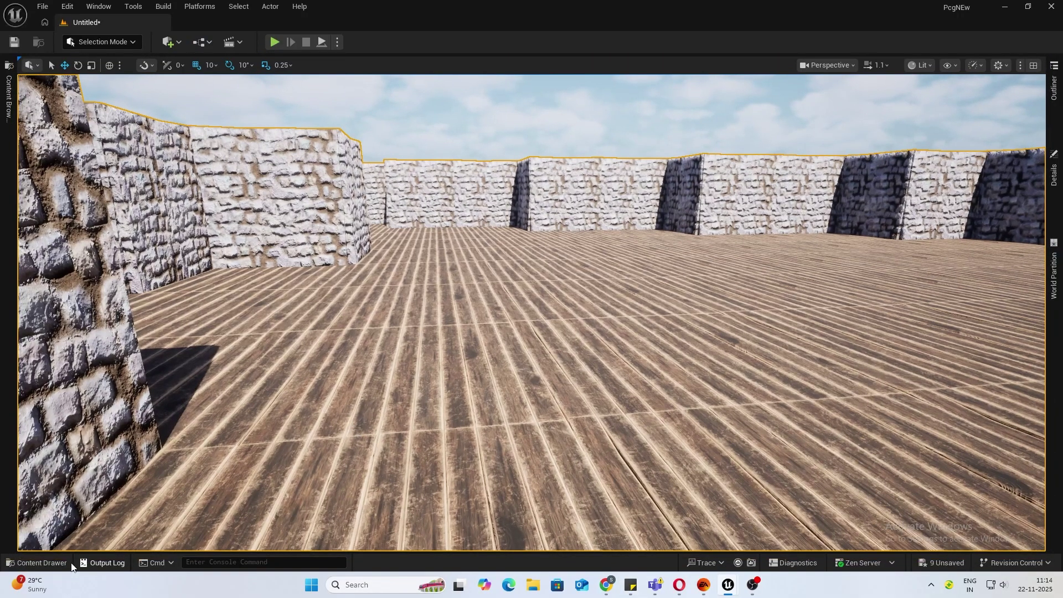
key(ctrl+space)
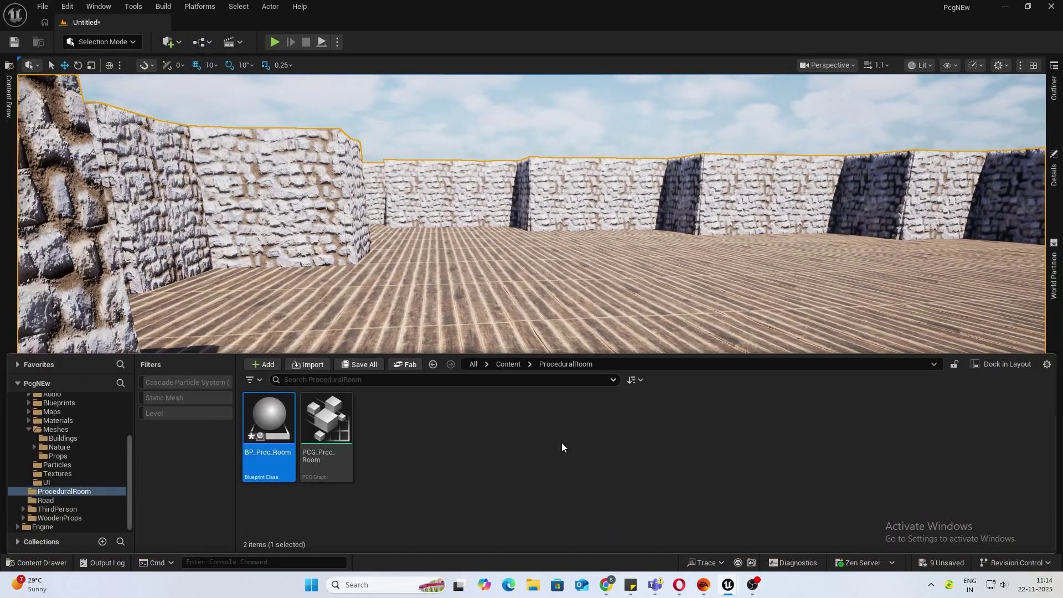
right_drag(628, 284, 525, 330)
key(s)
scroll(628, 284, up, 5)
key(a)
key(d)
right_drag(506, 373, 495, 284)
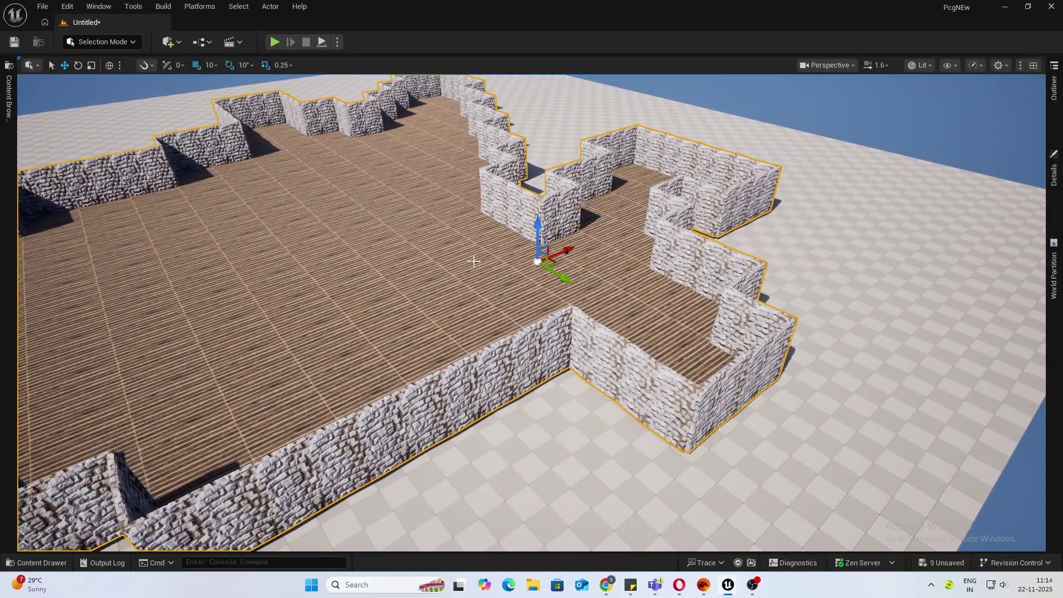